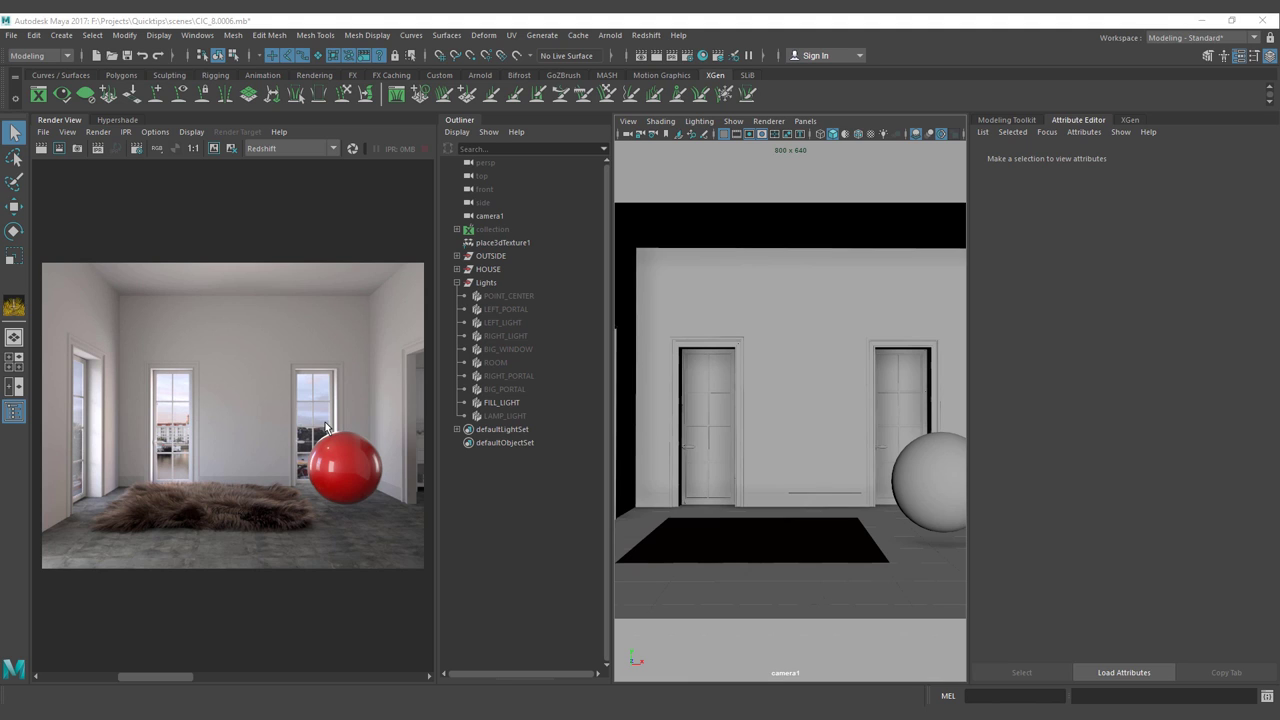
Switch the viewport renderer to Legacy Default Viewport and hide the FILL_LIGHT.
{"action": "left_click", "coordinate": [510, 406]}
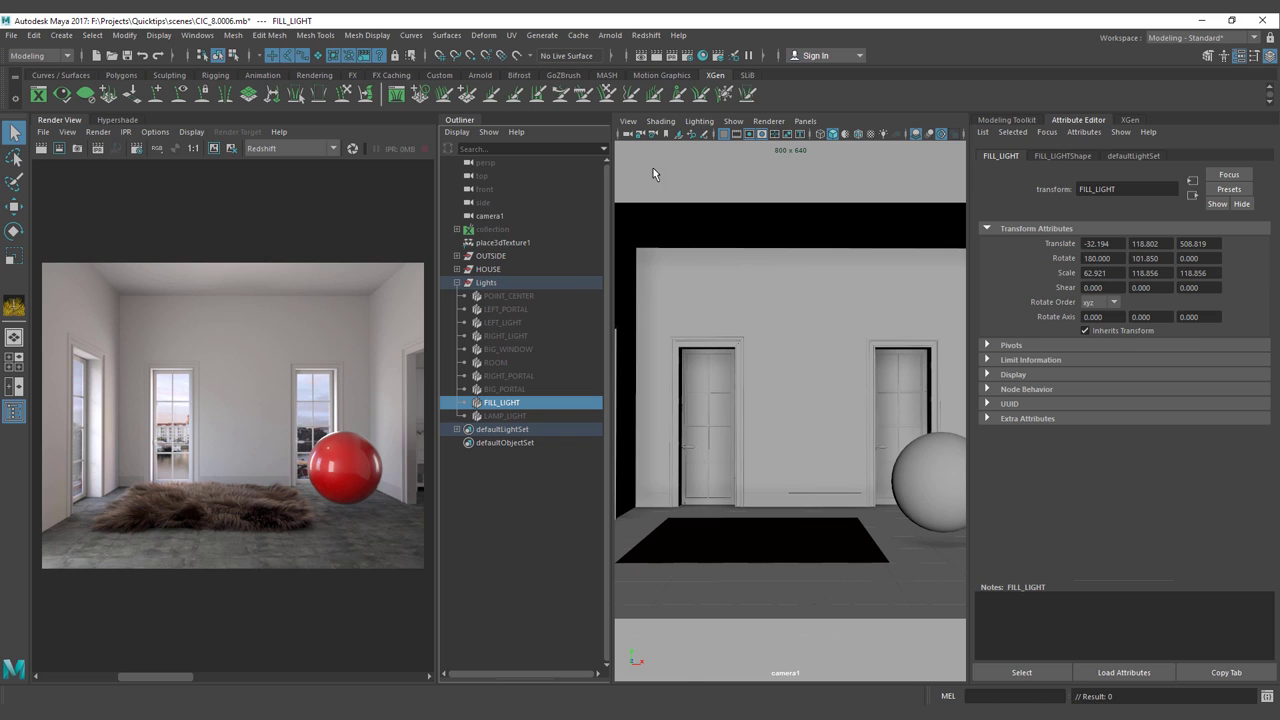
{"action": "left_click", "coordinate": [768, 121]}
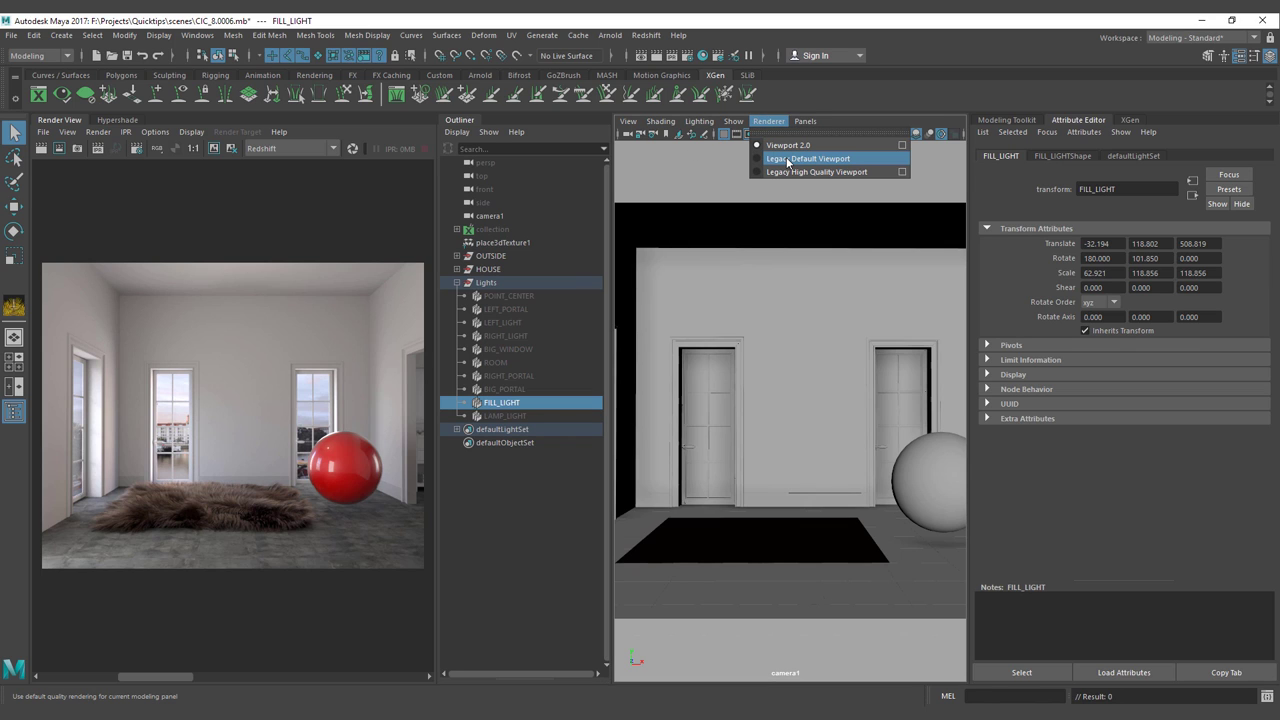
{"action": "left_click", "coordinate": [788, 159]}
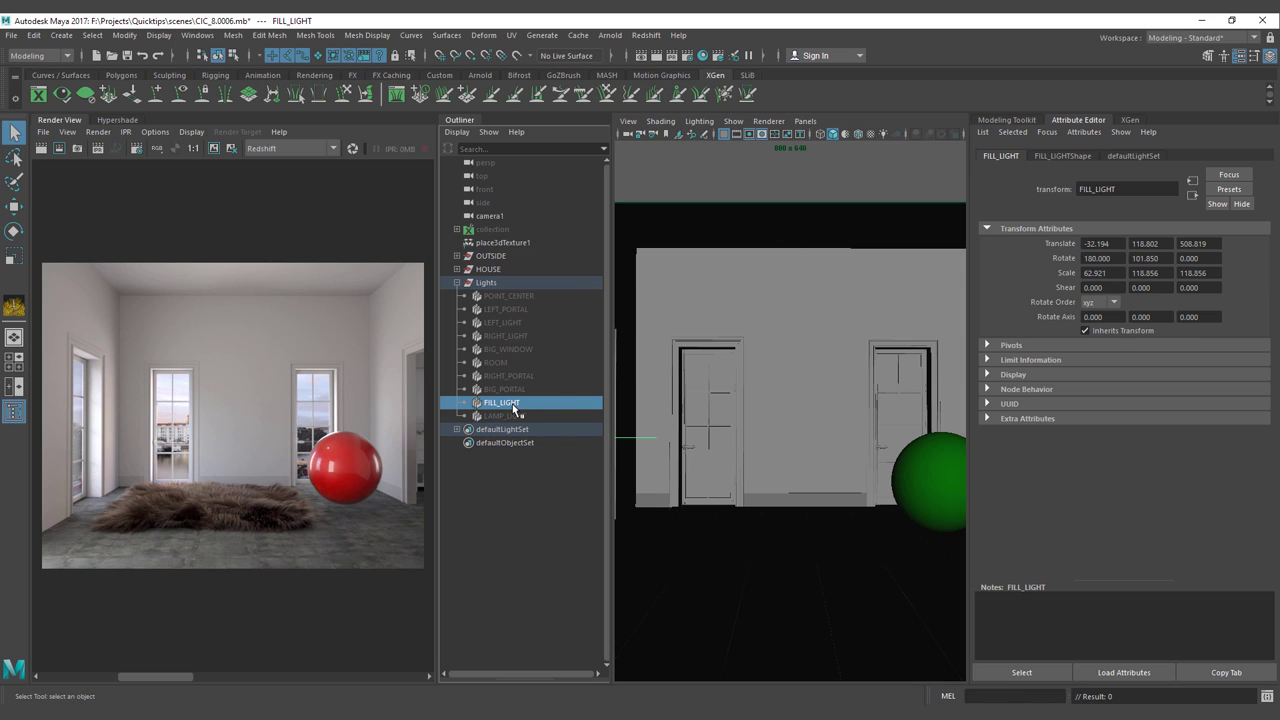
{"action": "key", "text": "ctrl+h"}
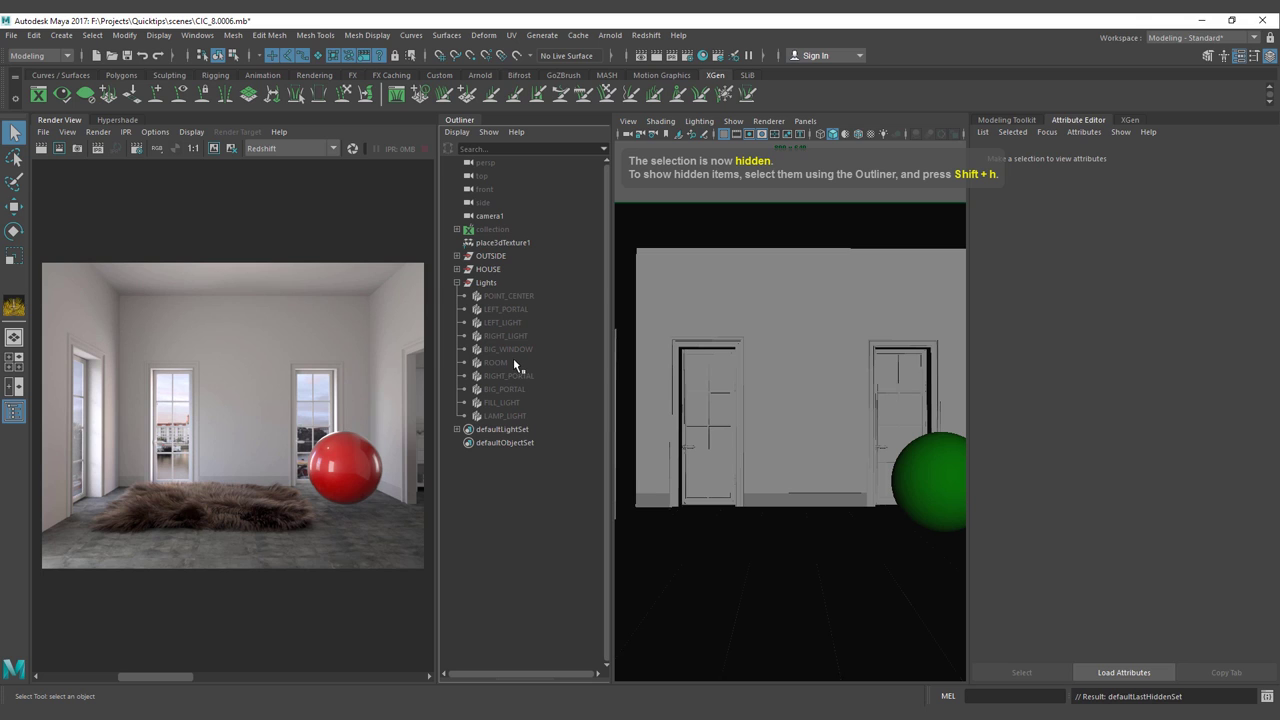
Select the XGen collection and start an interactive Redshift IPR render of the room.
{"action": "left_click", "coordinate": [513, 360]}
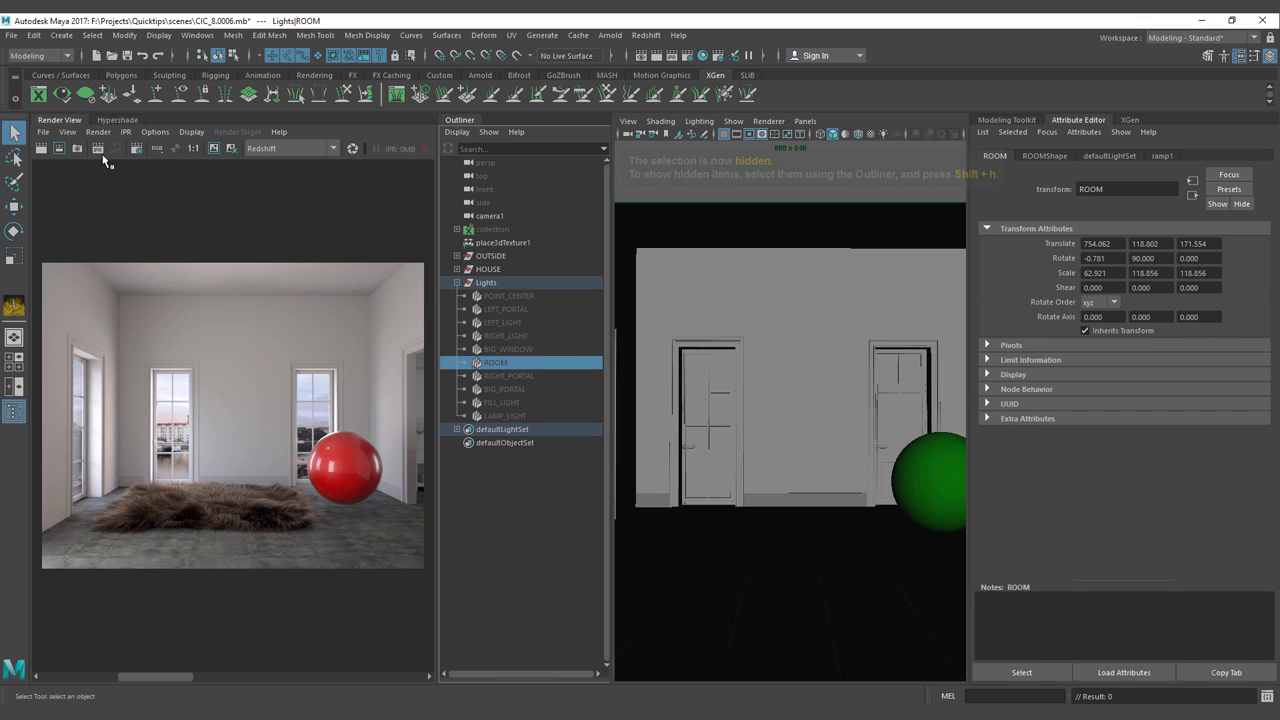
{"action": "left_click", "coordinate": [696, 520]}
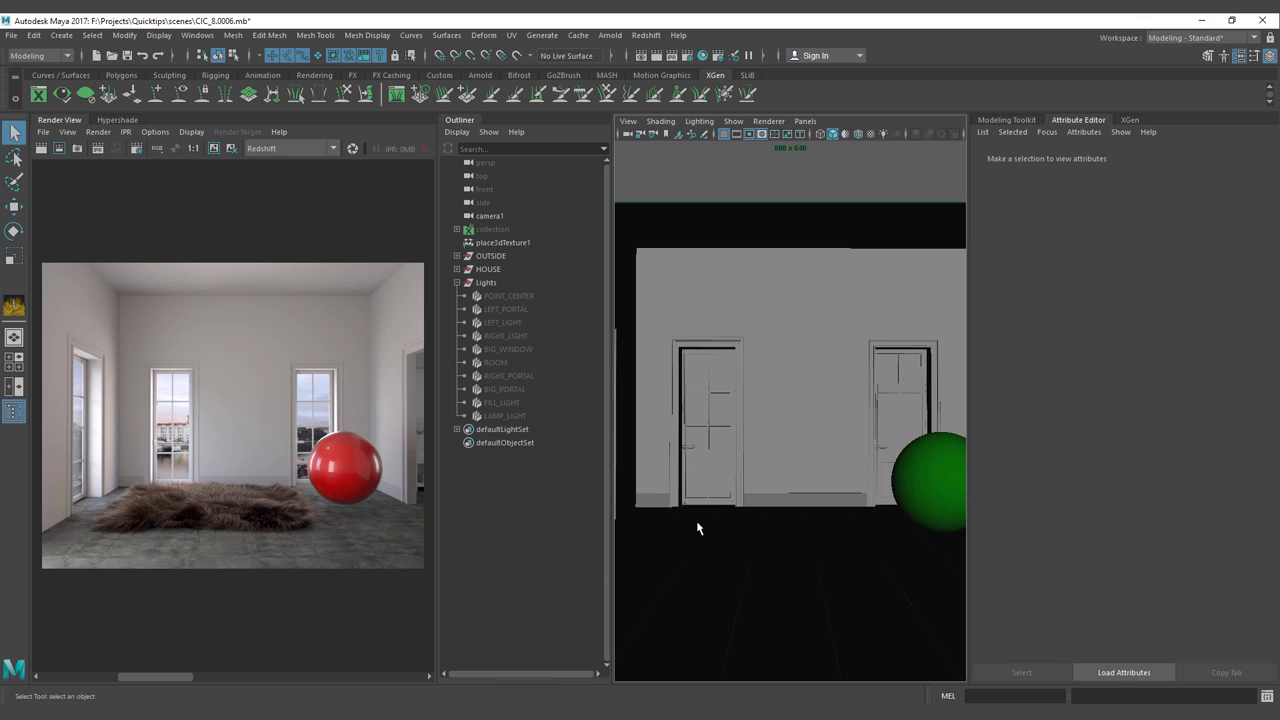
{"action": "left_click", "coordinate": [491, 230]}
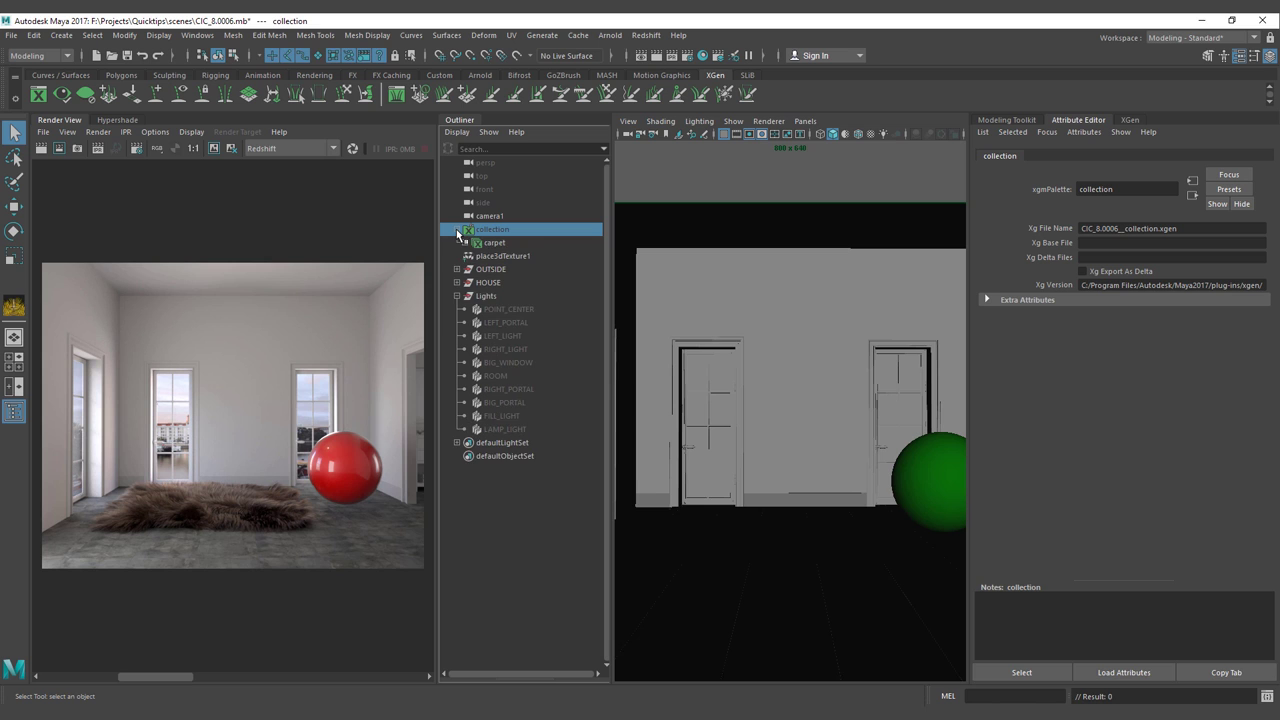
{"action": "left_click", "coordinate": [97, 148]}
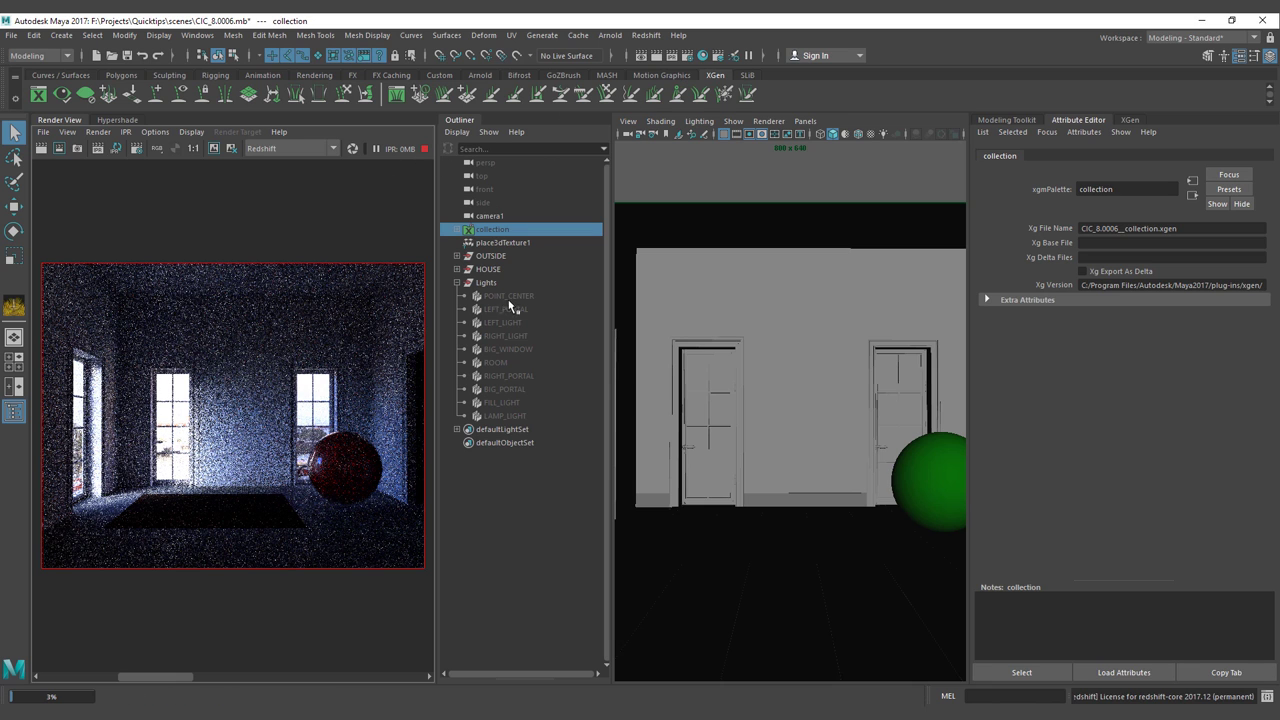
Open Hypershade as a floating window and arrange it beside the render with the rsEnvironment1 node network in view.
{"action": "left_click", "coordinate": [703, 55]}
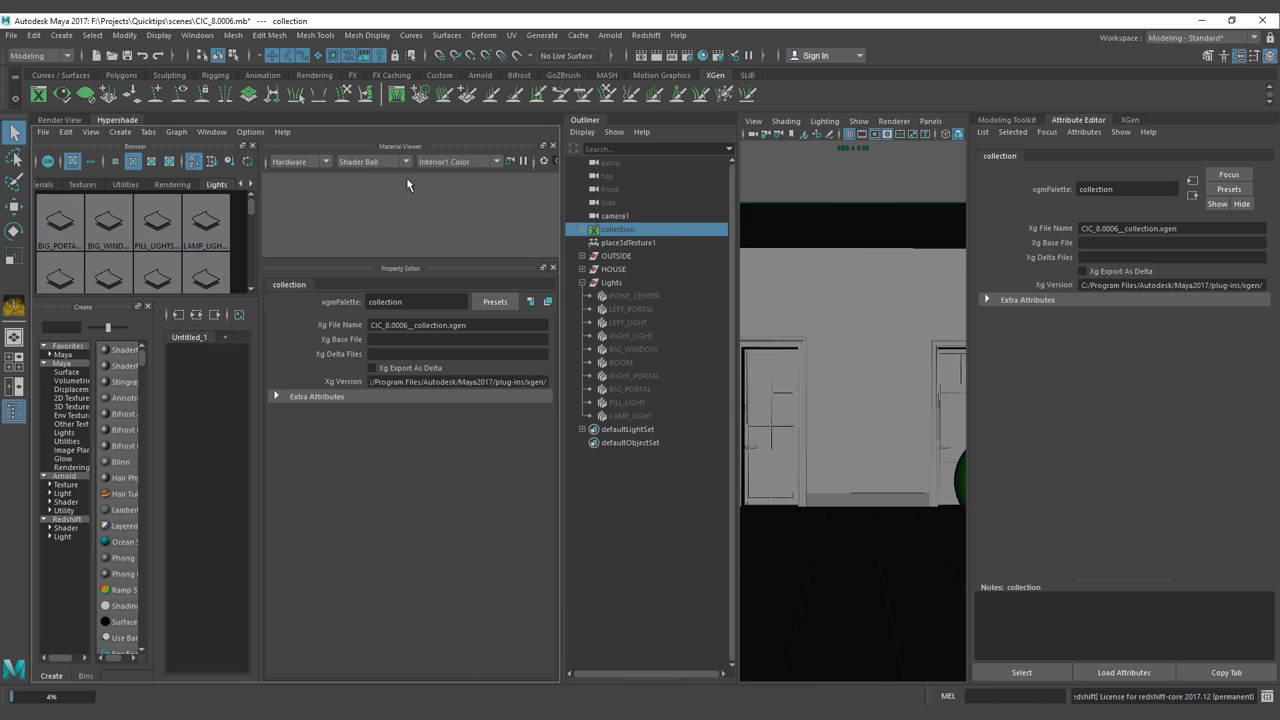
{"action": "left_click_drag", "start_coordinate": [149, 118], "coordinate": [238, 90]}
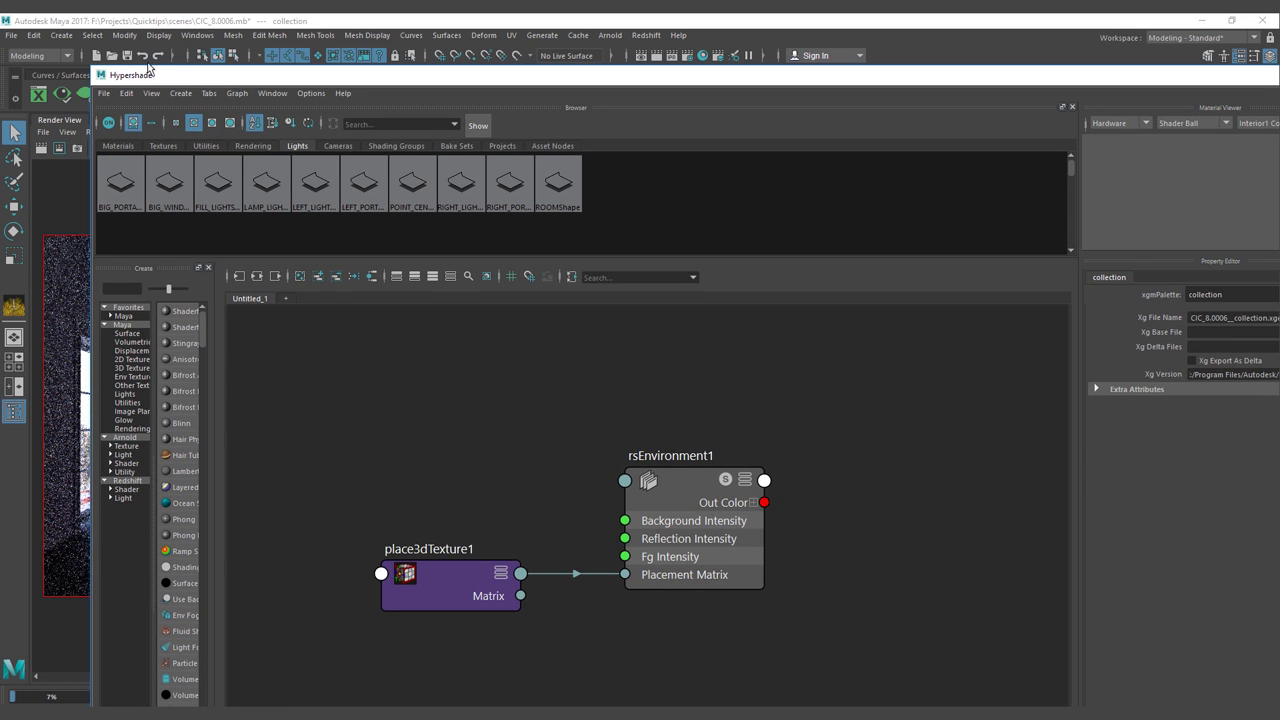
{"action": "left_click_drag", "start_coordinate": [92, 67], "coordinate": [604, 117]}
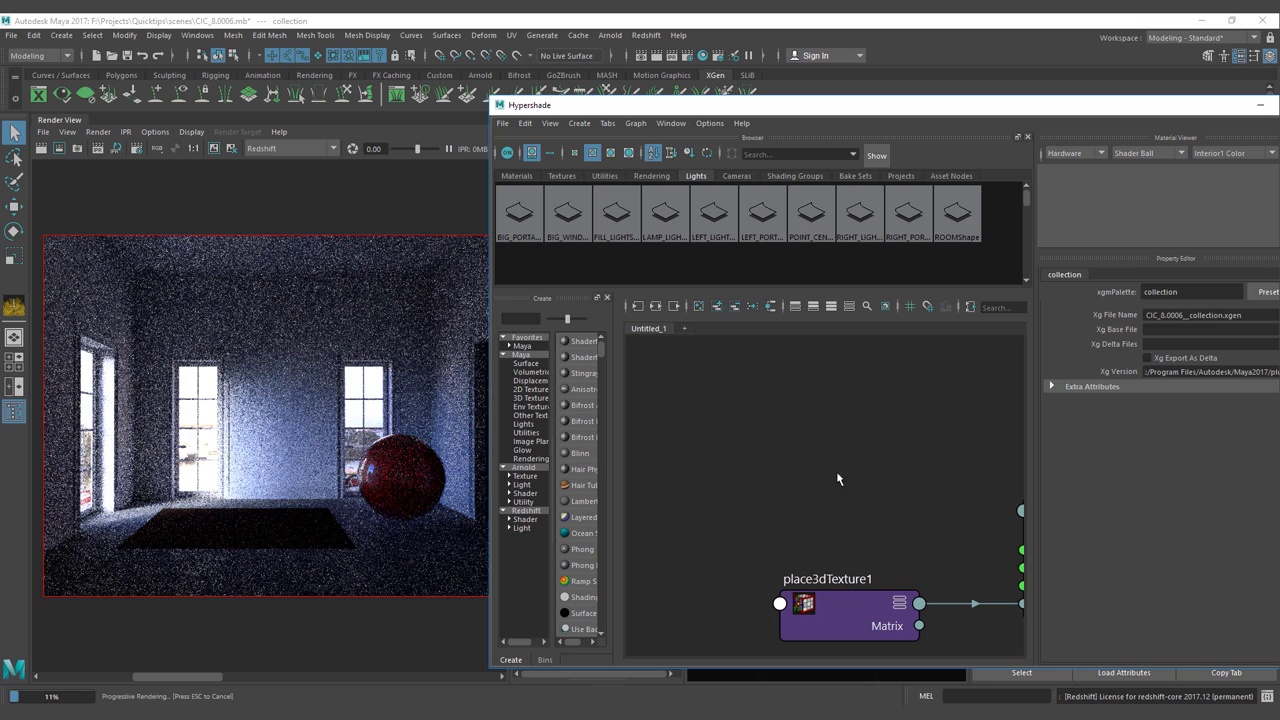
{"action": "middle_click_drag", "start_coordinate": [878, 470], "coordinate": [629, 412], "text": "alt"}
{"action": "right_click_drag", "start_coordinate": [771, 436], "coordinate": [731, 429], "text": "alt"}
{"action": "middle_click_drag", "start_coordinate": [719, 430], "coordinate": [779, 428], "text": "alt"}
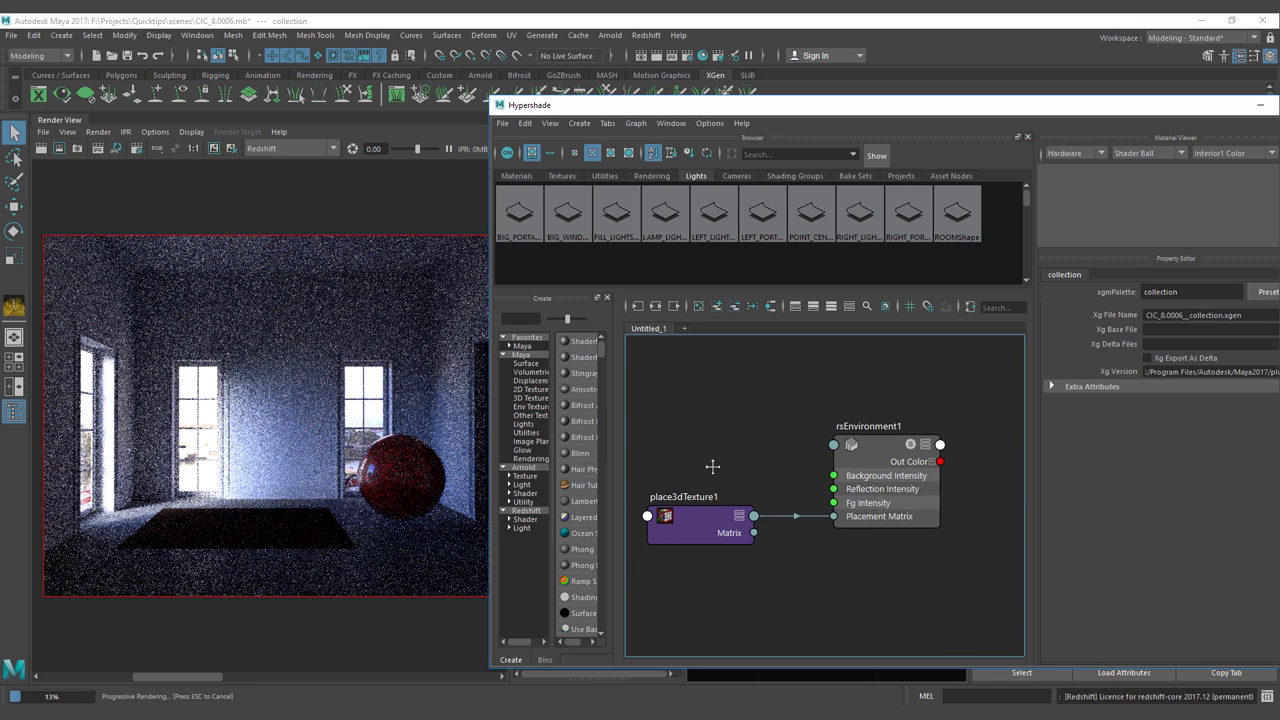
{"action": "middle_click_drag", "start_coordinate": [712, 466], "coordinate": [733, 465], "text": "alt"}
{"action": "left_click_drag", "start_coordinate": [570, 111], "coordinate": [561, 336]}
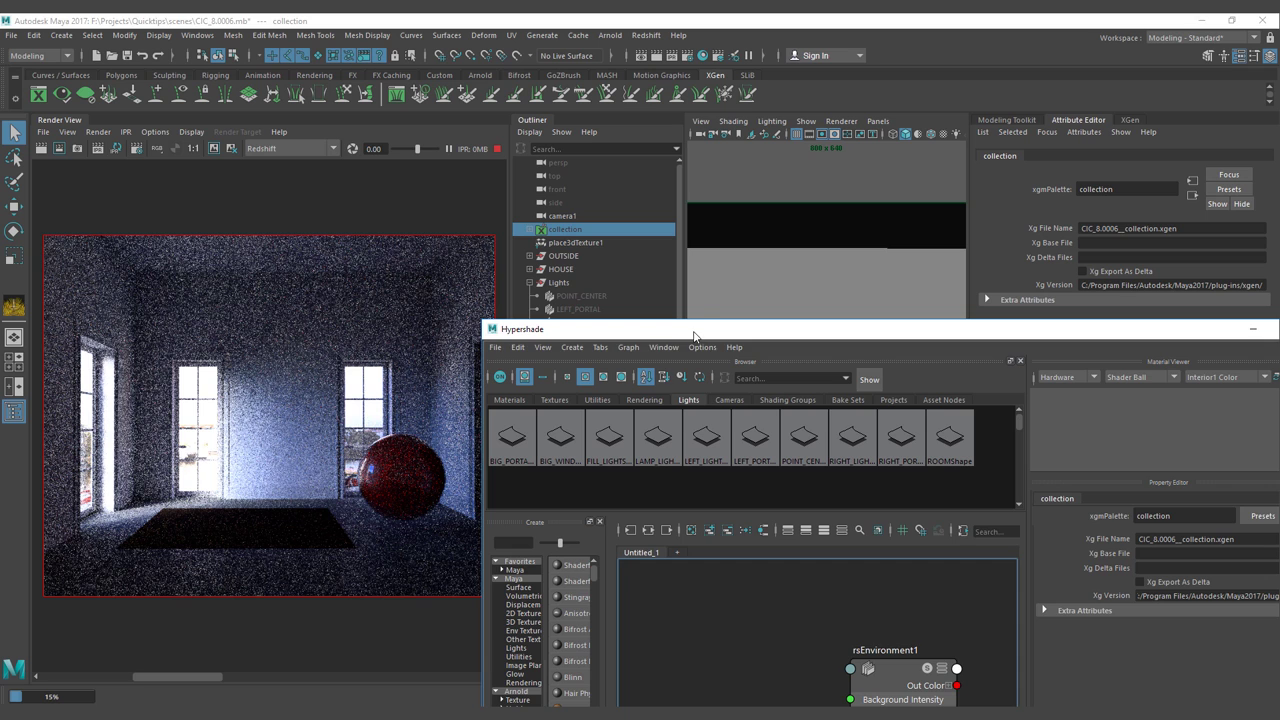
{"action": "left_click_drag", "start_coordinate": [694, 336], "coordinate": [680, 358]}
{"action": "left_click", "coordinate": [646, 35]}
{"action": "mouse_move", "coordinate": [655, 88]}
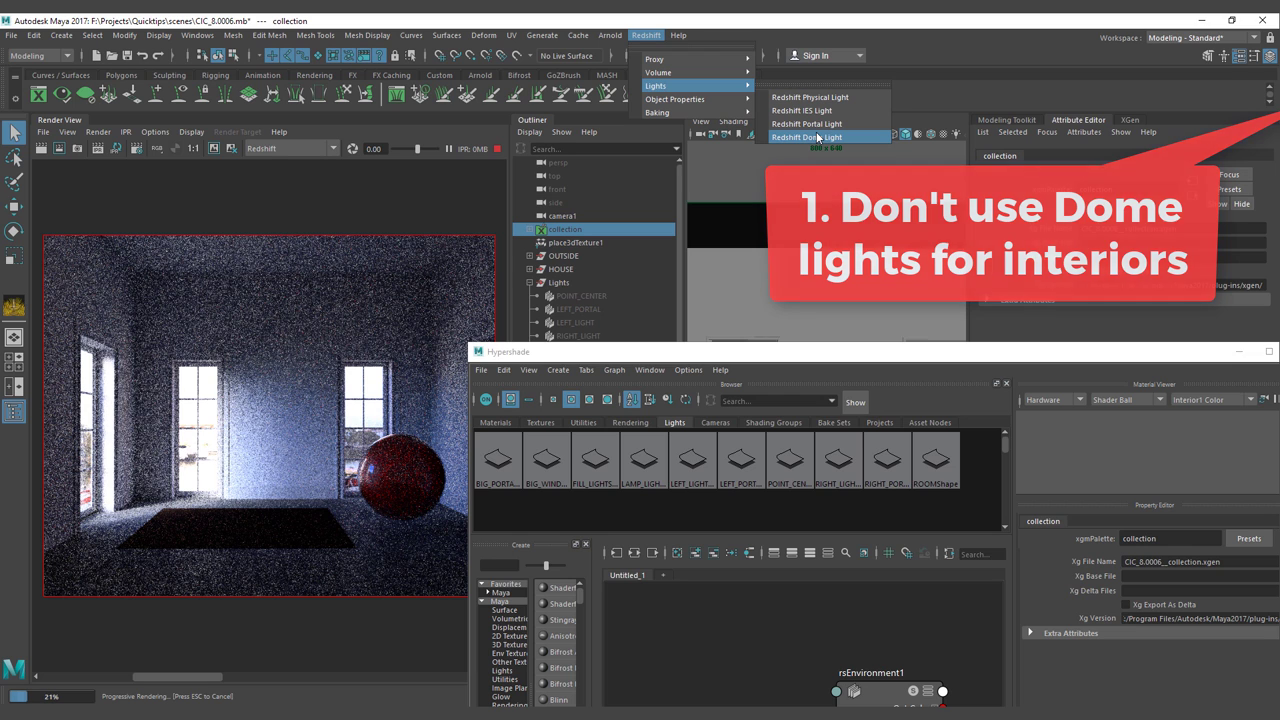
{"action": "left_click", "coordinate": [718, 18]}
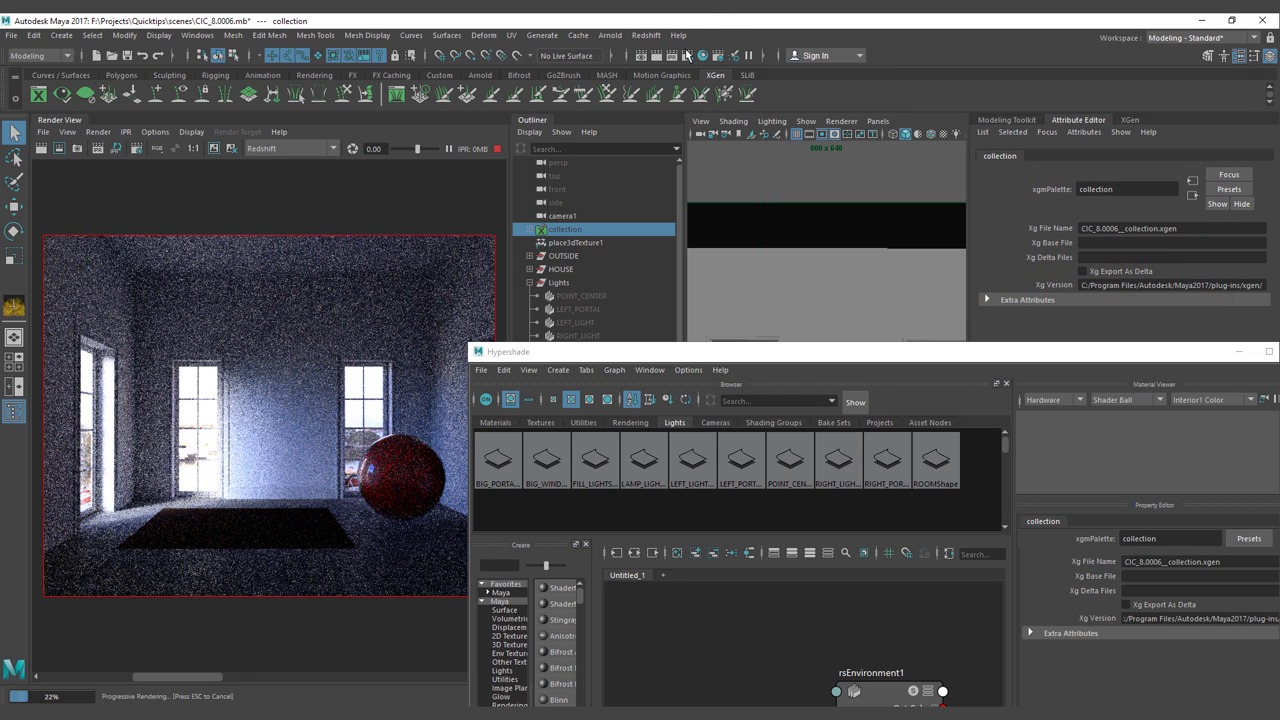
Bring up the render settings' environment options, and delete the existing rsEnvironment1 and place3dTexture1 nodes in Hypershade.
{"action": "left_click_drag", "start_coordinate": [0, 146], "coordinate": [814, 86]}
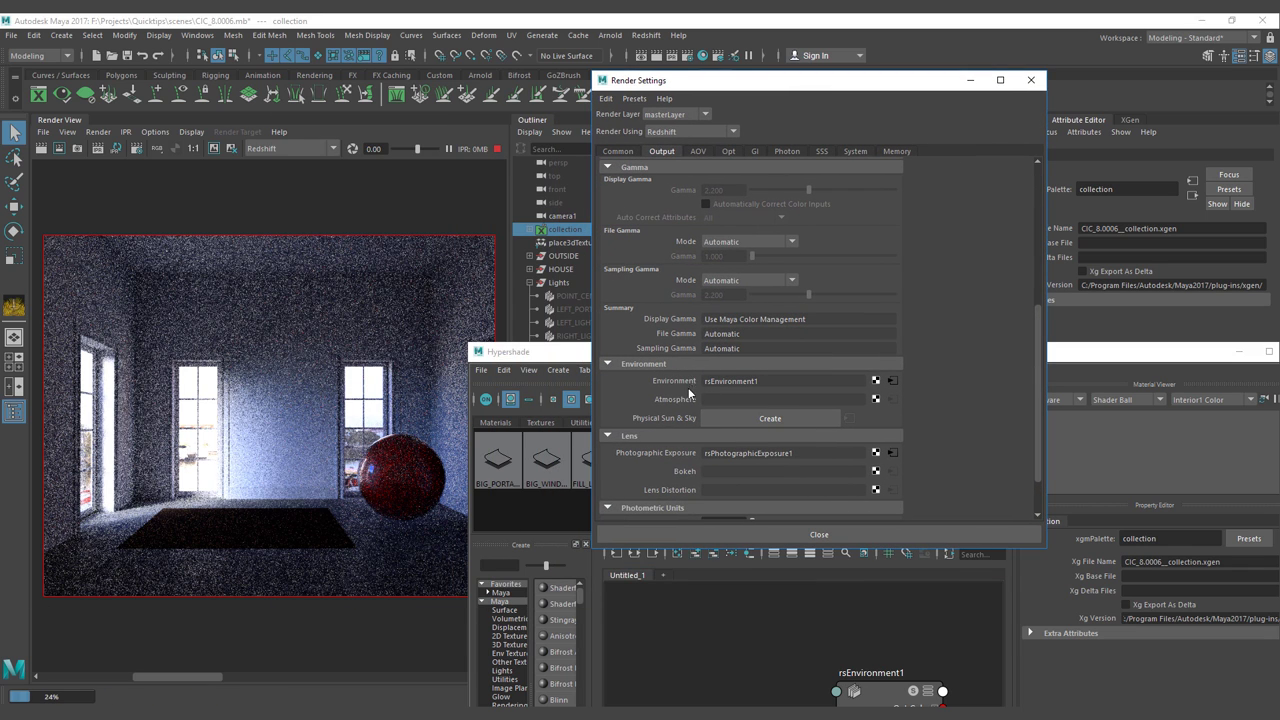
{"action": "left_click_drag", "start_coordinate": [848, 678], "coordinate": [790, 665]}
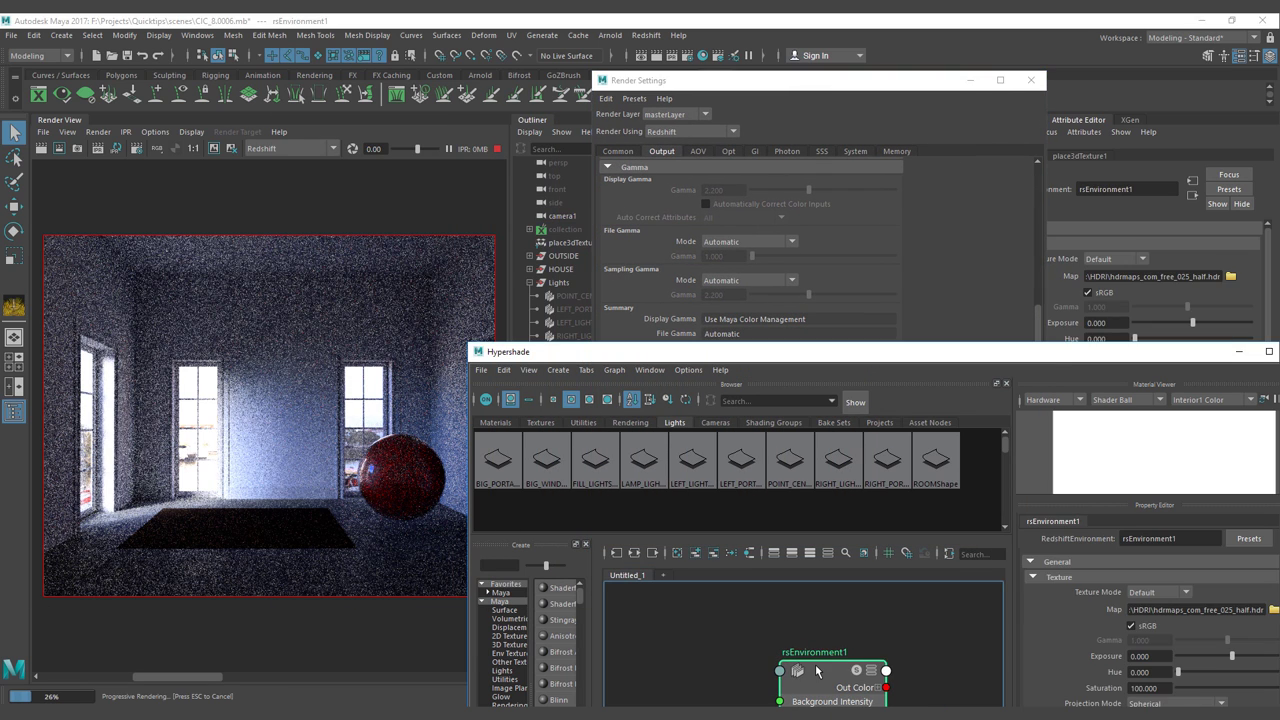
{"action": "key", "text": "Delete"}
{"action": "middle_click_drag", "start_coordinate": [708, 668], "coordinate": [746, 603], "text": "alt"}
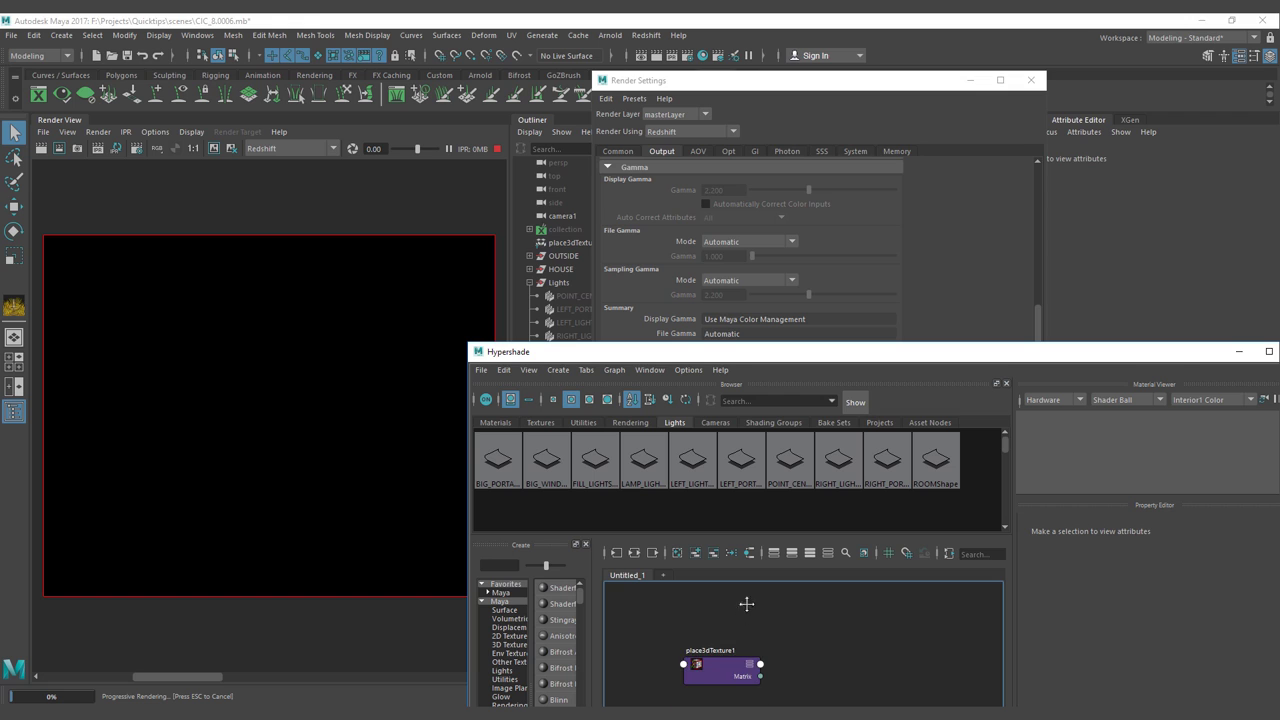
{"action": "left_click", "coordinate": [729, 678]}
{"action": "key", "text": "Delete"}
Create a new RedshiftEnvironment for the Environment slot in the render settings.
{"action": "left_click", "coordinate": [930, 308]}
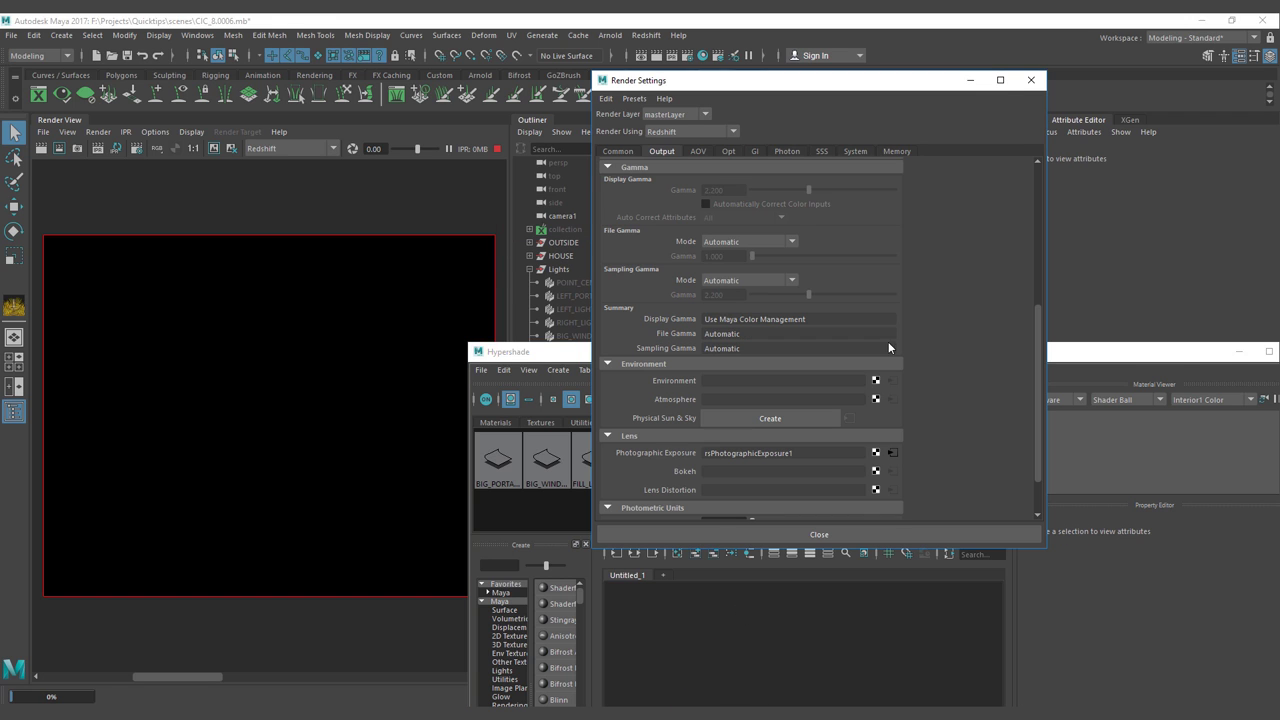
{"action": "right_click", "coordinate": [876, 382]}
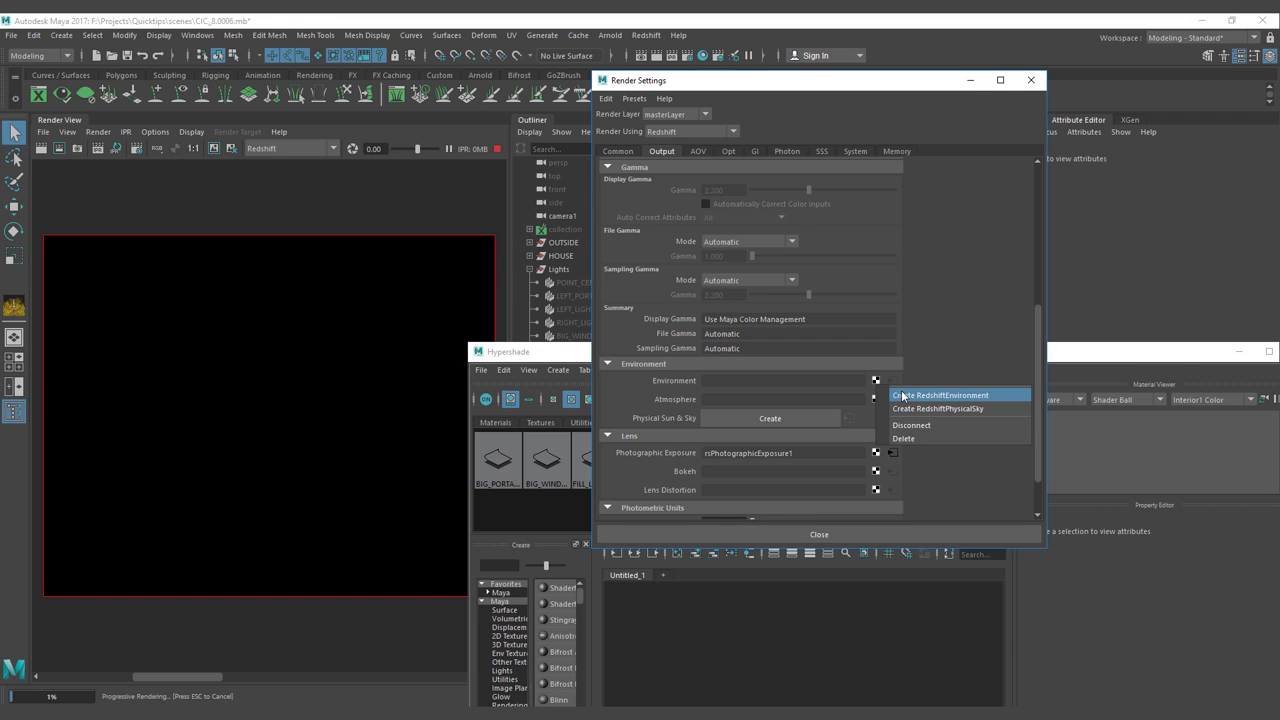
{"action": "left_click", "coordinate": [902, 396]}
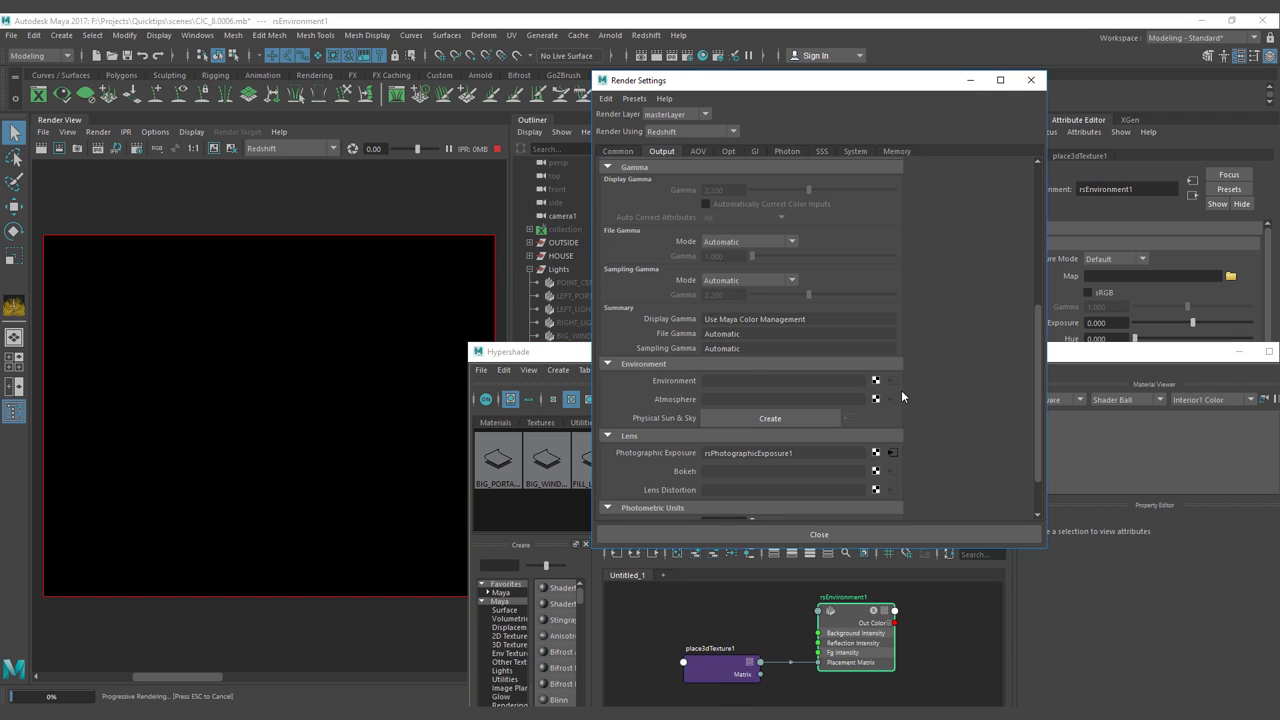
Load hdrmaps_com_free_025_half.hdr as the environment's texture map and clear the floating windows away from the render.
{"action": "left_click", "coordinate": [969, 80]}
{"action": "left_click_drag", "start_coordinate": [922, 352], "coordinate": [652, 252]}
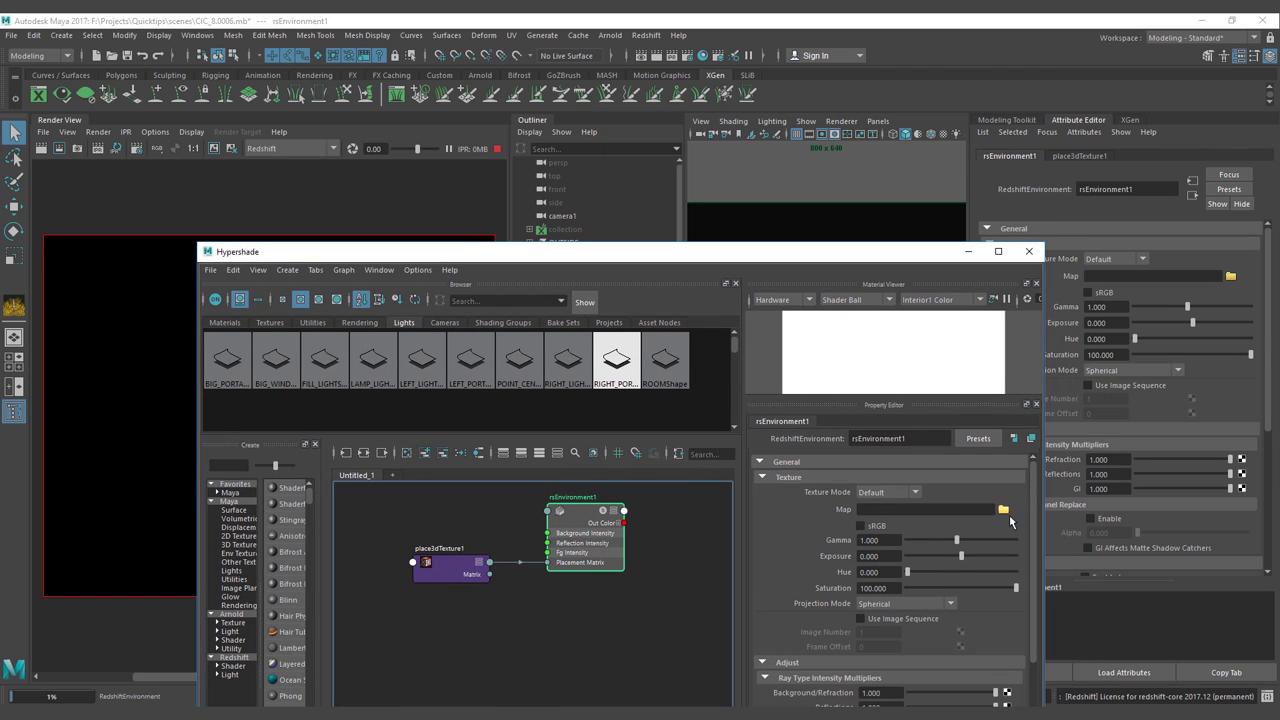
{"action": "left_click", "coordinate": [1004, 510]}
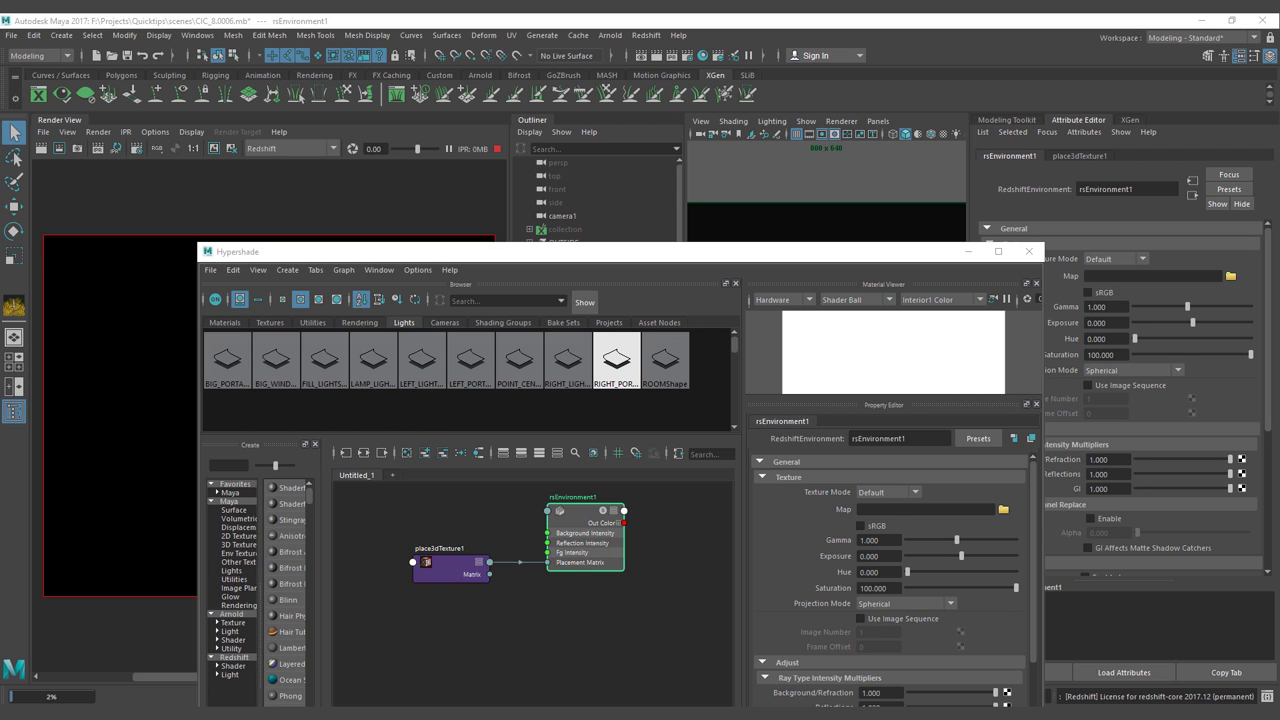
{"action": "left_click_drag", "start_coordinate": [505, 197], "coordinate": [511, 187]}
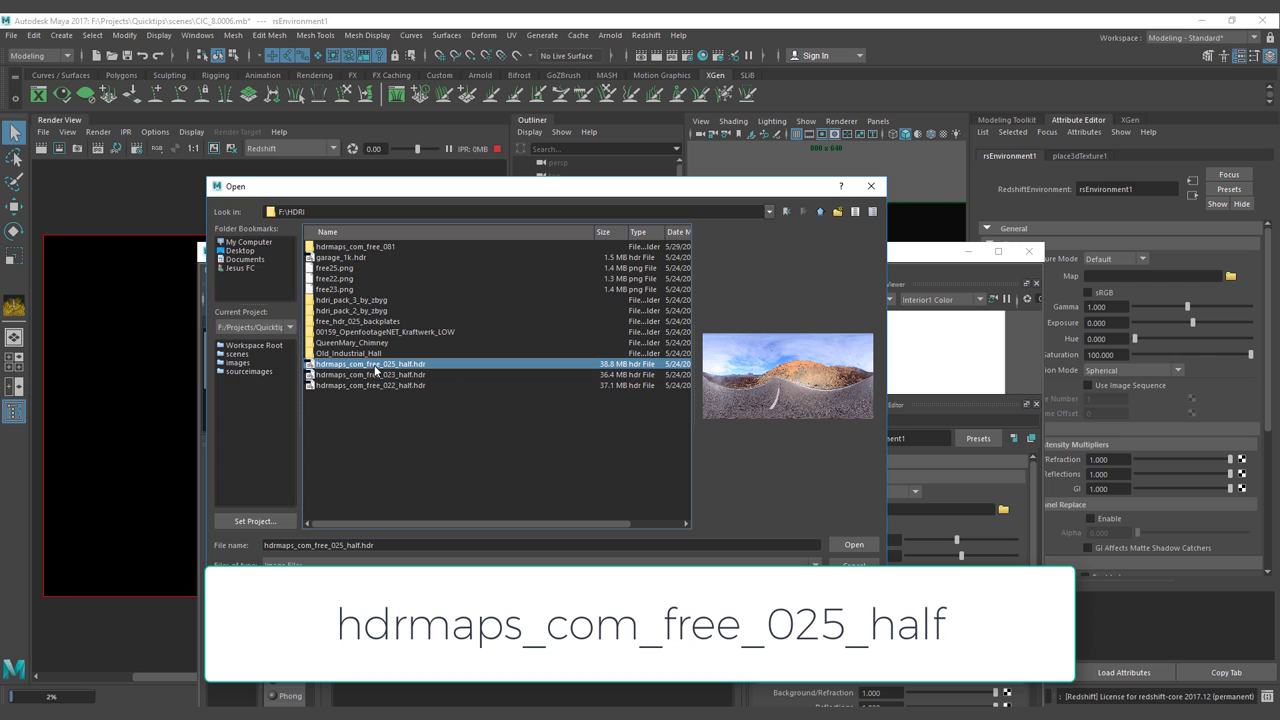
{"action": "double_click", "coordinate": [376, 369]}
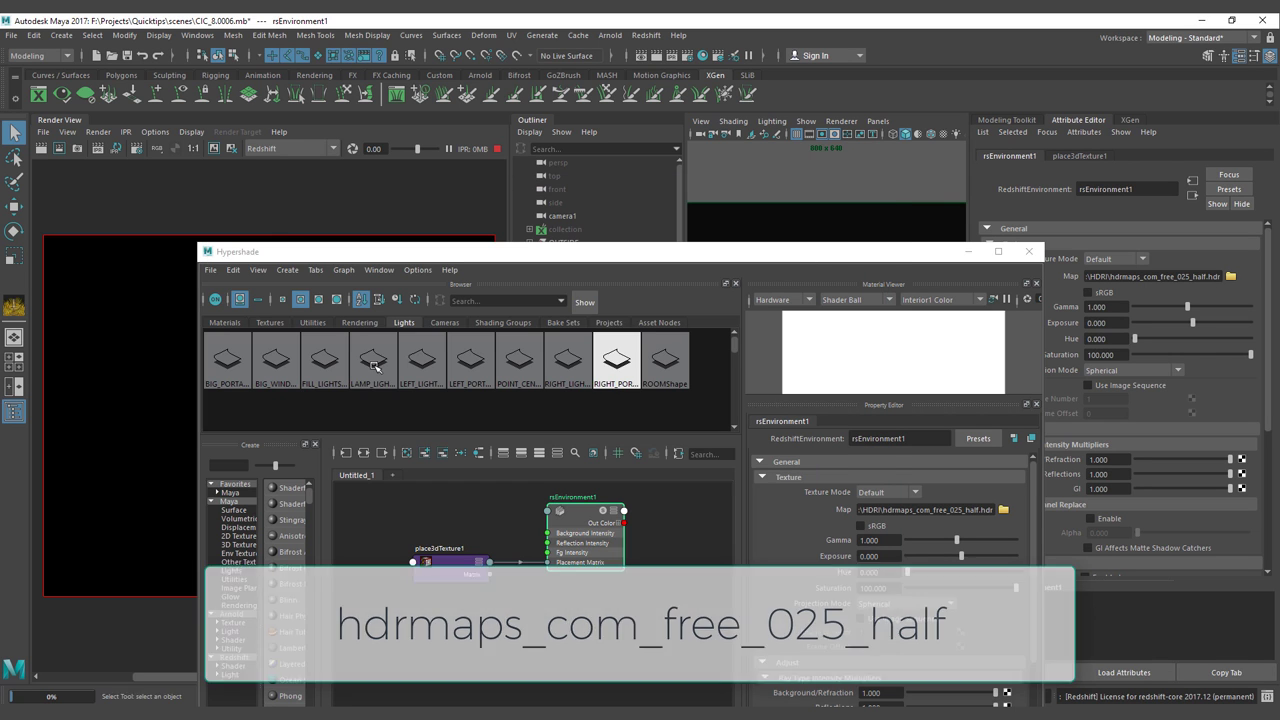
{"action": "left_click_drag", "start_coordinate": [803, 254], "coordinate": [0, 232]}
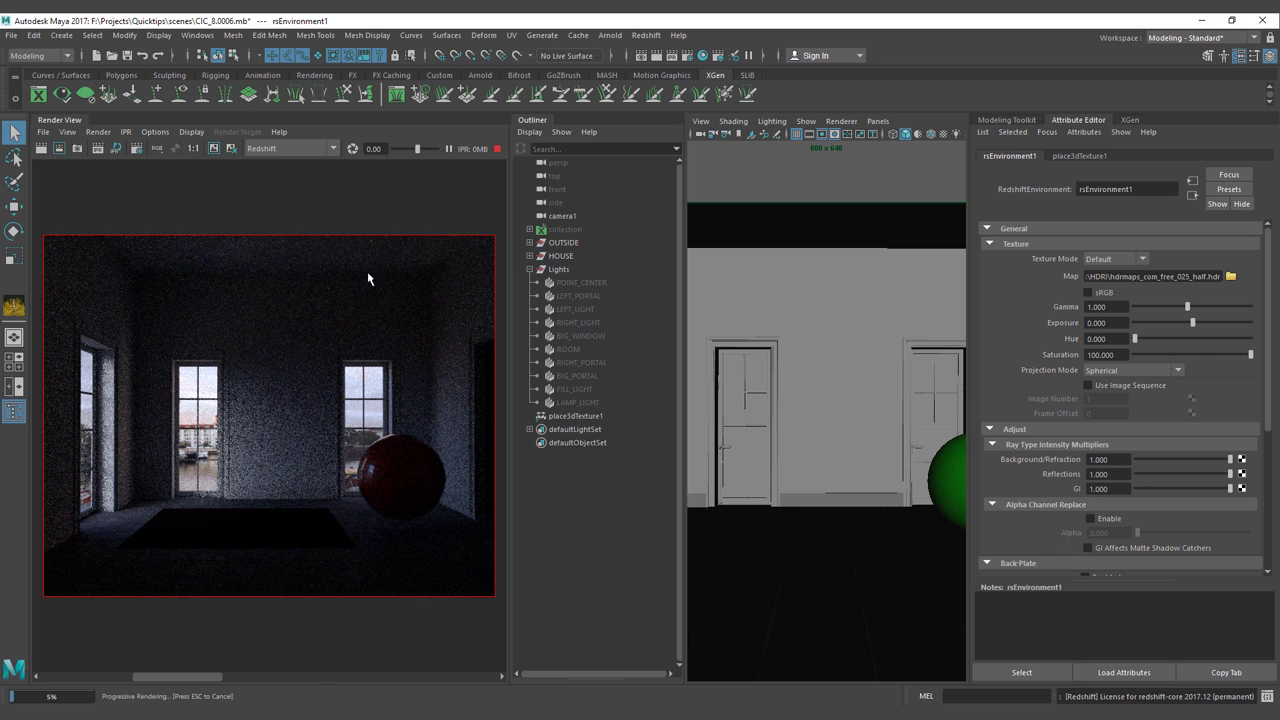
Switch the viewport to the perspective camera, stop the IPR render and collapse the Render View.
{"action": "left_click", "coordinate": [887, 122]}
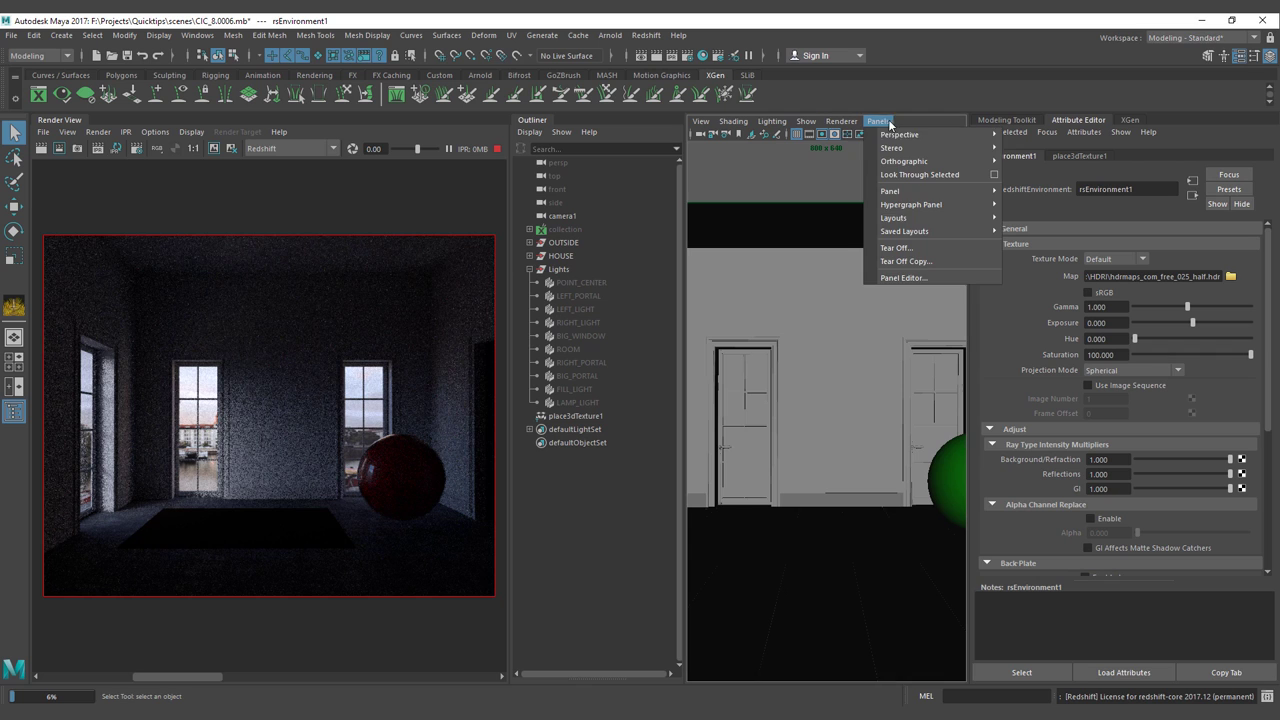
{"action": "mouse_move", "coordinate": [899, 134]}
{"action": "left_click", "coordinate": [1030, 134]}
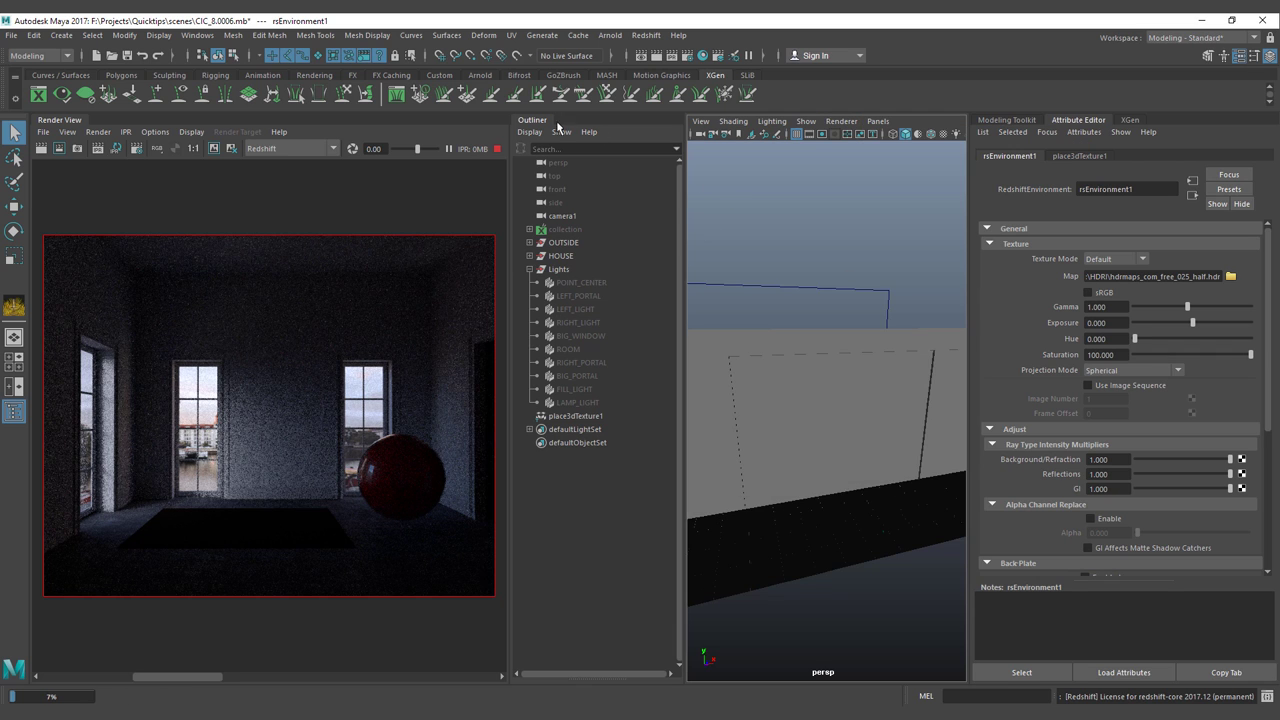
{"action": "left_click", "coordinate": [497, 148]}
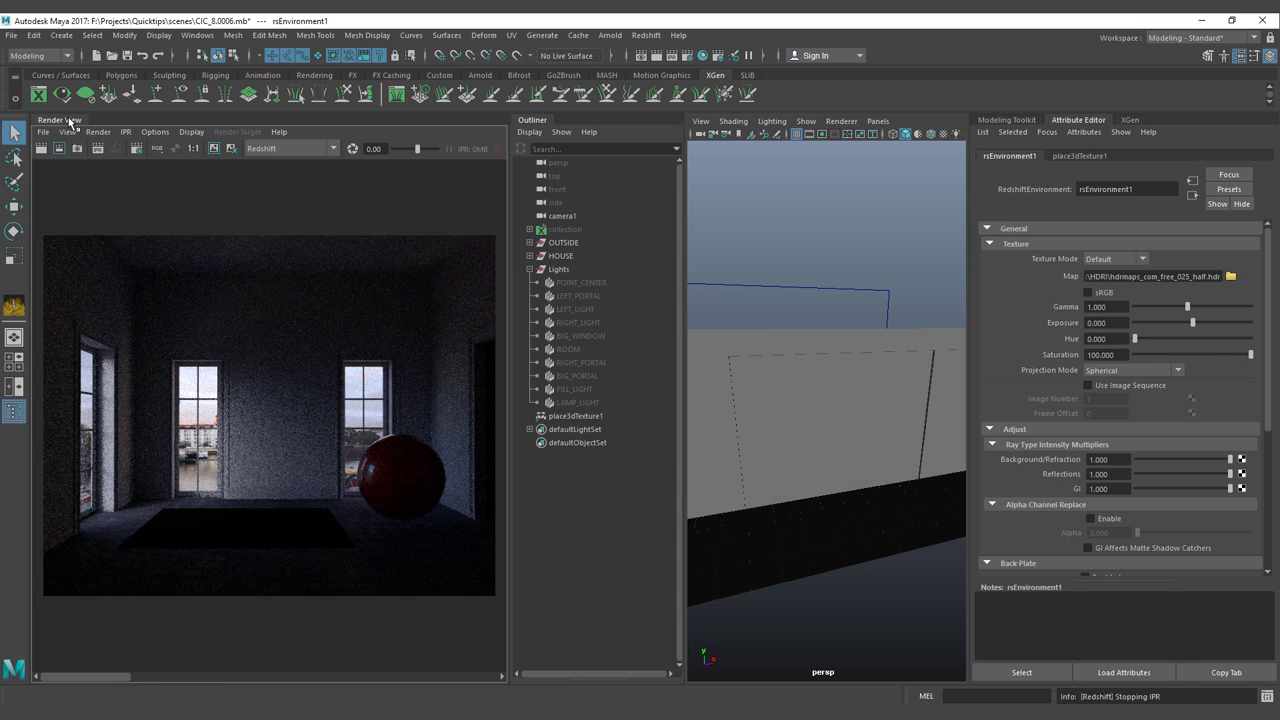
{"action": "left_click", "coordinate": [69, 119]}
Examine the house exterior and the planes placed around it from several angles.
{"action": "scroll", "coordinate": [318, 304], "scroll_direction": "down", "scroll_amount": 5}
{"action": "left_click_drag", "start_coordinate": [318, 304], "coordinate": [535, 332], "text": "alt"}
{"action": "middle_click_drag", "start_coordinate": [471, 377], "coordinate": [539, 356], "text": "alt"}
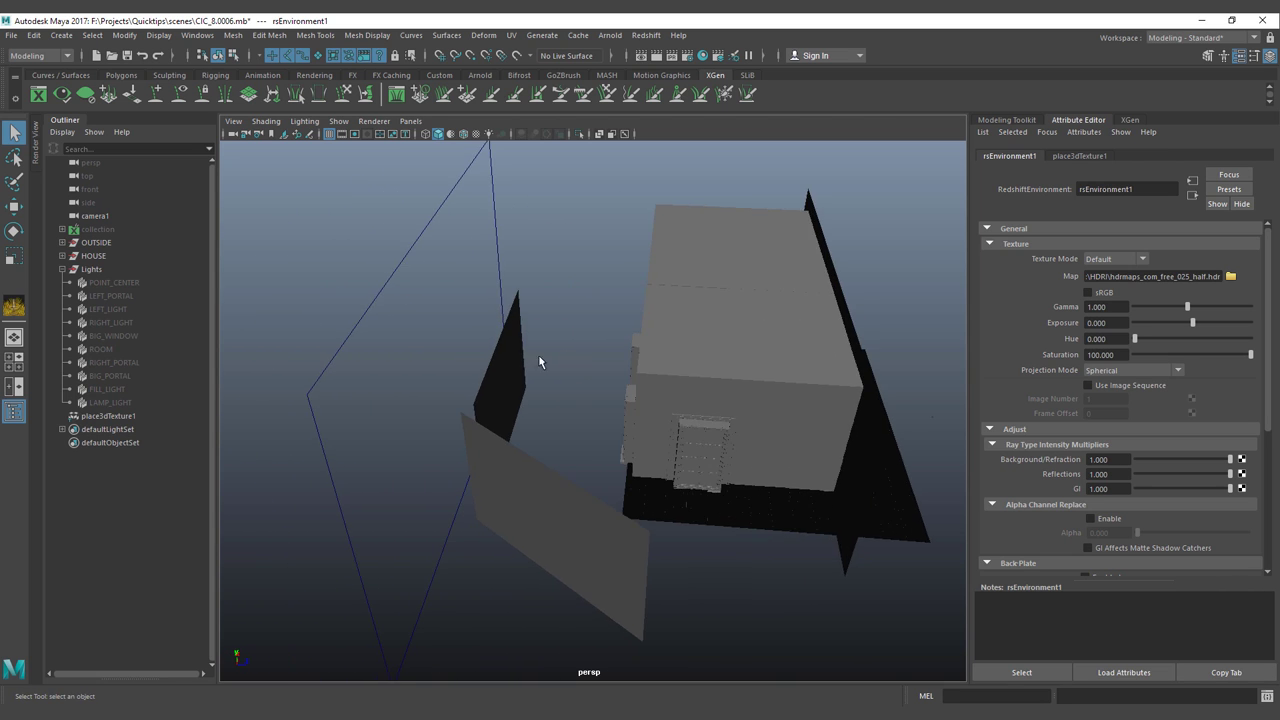
{"action": "left_click_drag", "start_coordinate": [538, 362], "coordinate": [521, 331], "text": "alt"}
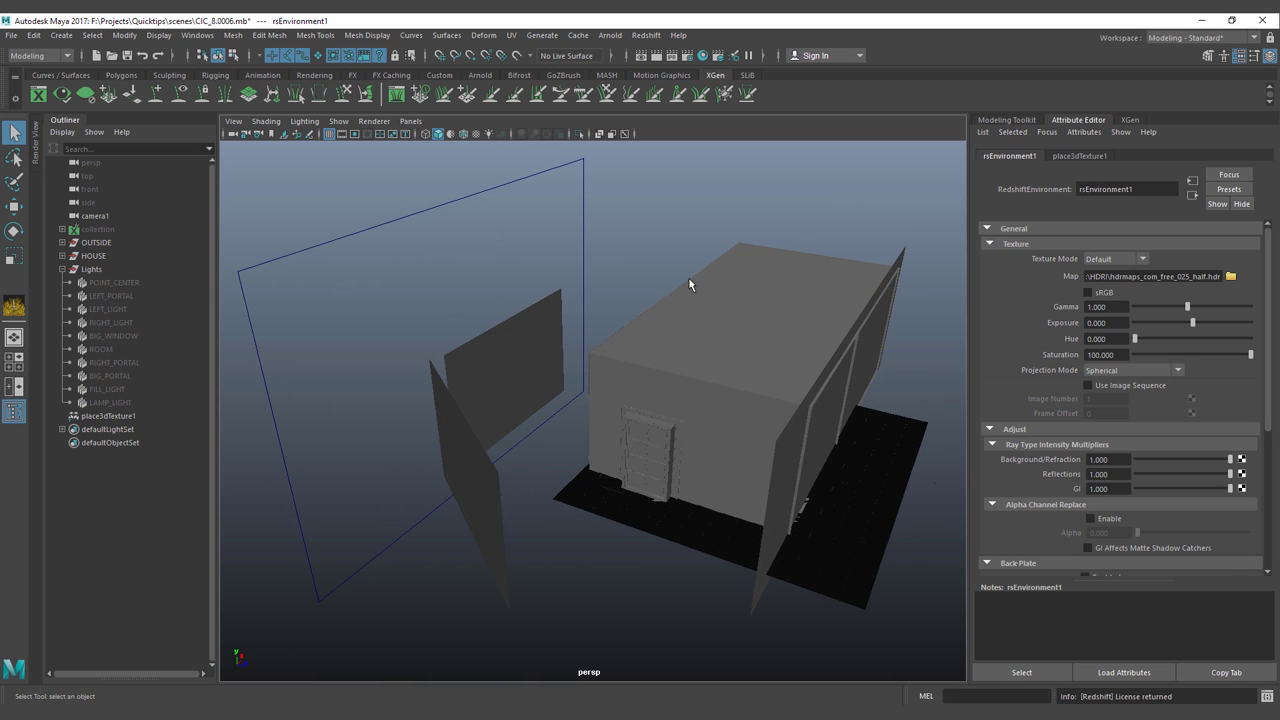
{"action": "left_click_drag", "start_coordinate": [645, 446], "coordinate": [477, 408], "text": "alt"}
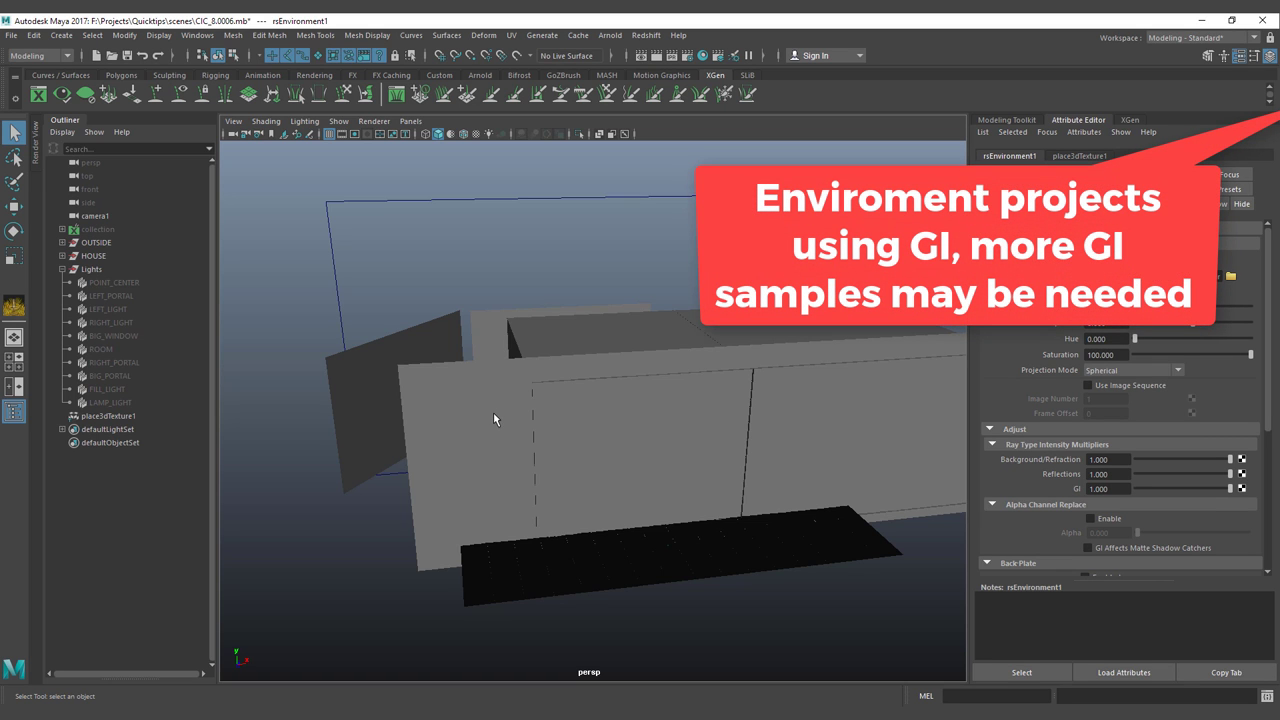
{"action": "left_click_drag", "start_coordinate": [493, 418], "coordinate": [472, 352], "text": "alt"}
{"action": "left_click", "coordinate": [425, 400]}
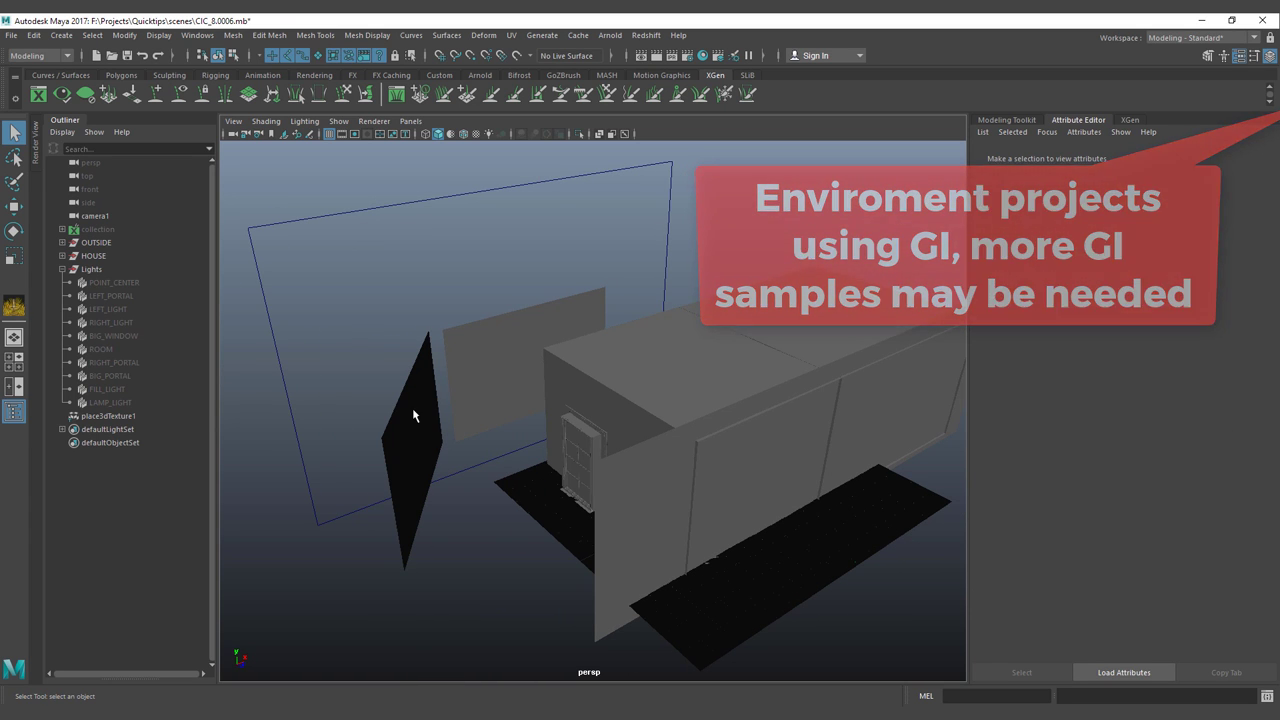
{"action": "left_click_drag", "start_coordinate": [413, 415], "coordinate": [389, 400], "text": "alt"}
Select the background planes outside the house one at a time and show the BKGD material's attributes.
{"action": "left_click", "coordinate": [428, 372]}
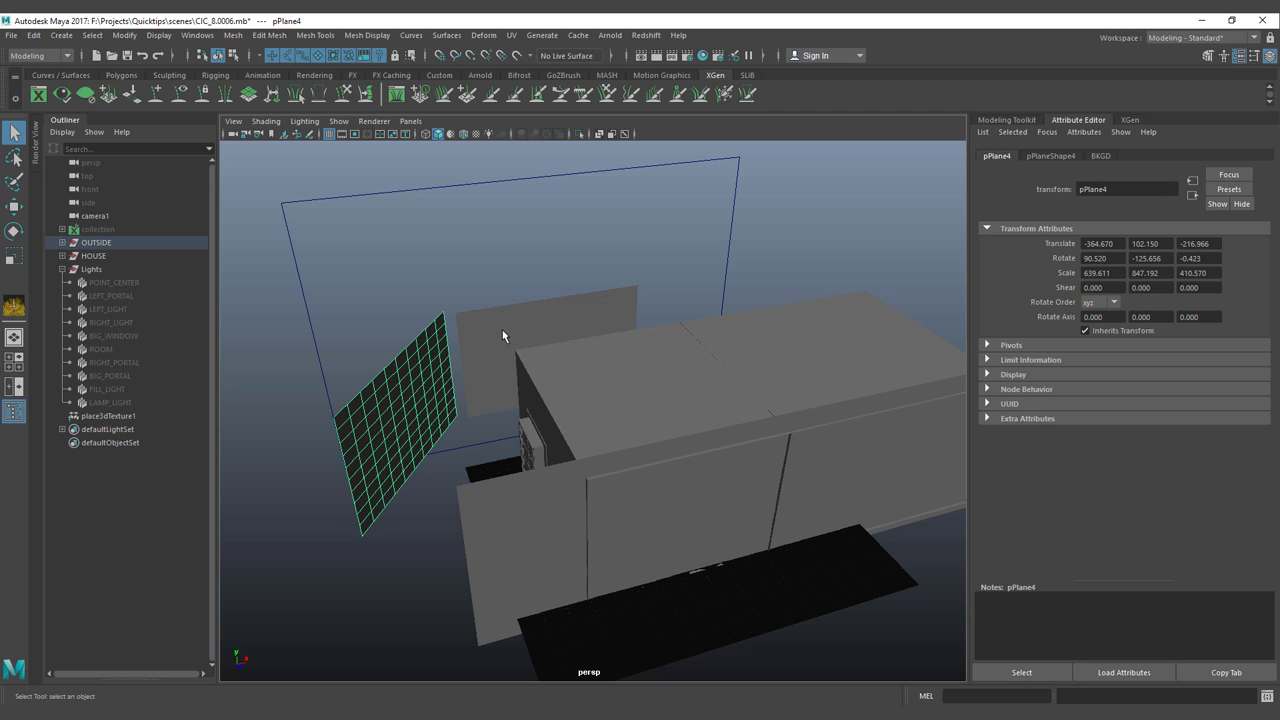
{"action": "left_click", "coordinate": [502, 334]}
{"action": "left_click", "coordinate": [1097, 160]}
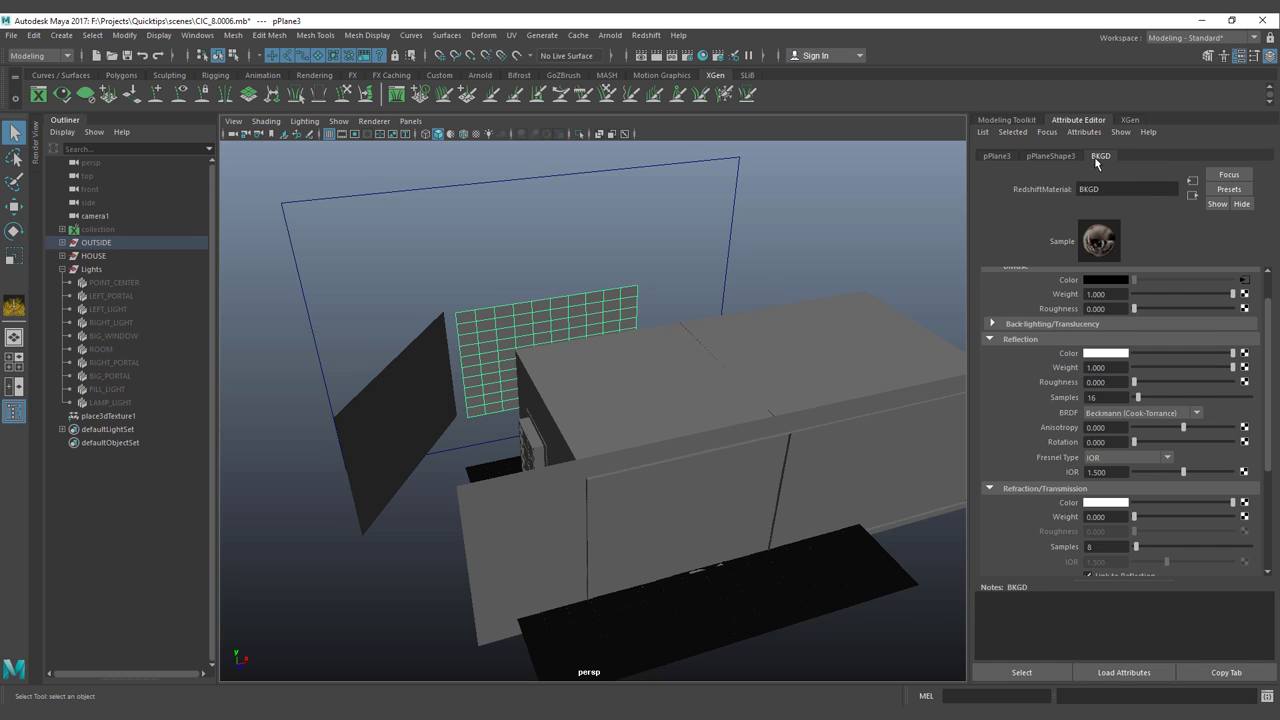
Open the file texture driving the BKGD material's color, preview its image, and look over the background planes around the house.
{"action": "left_click", "coordinate": [1244, 280]}
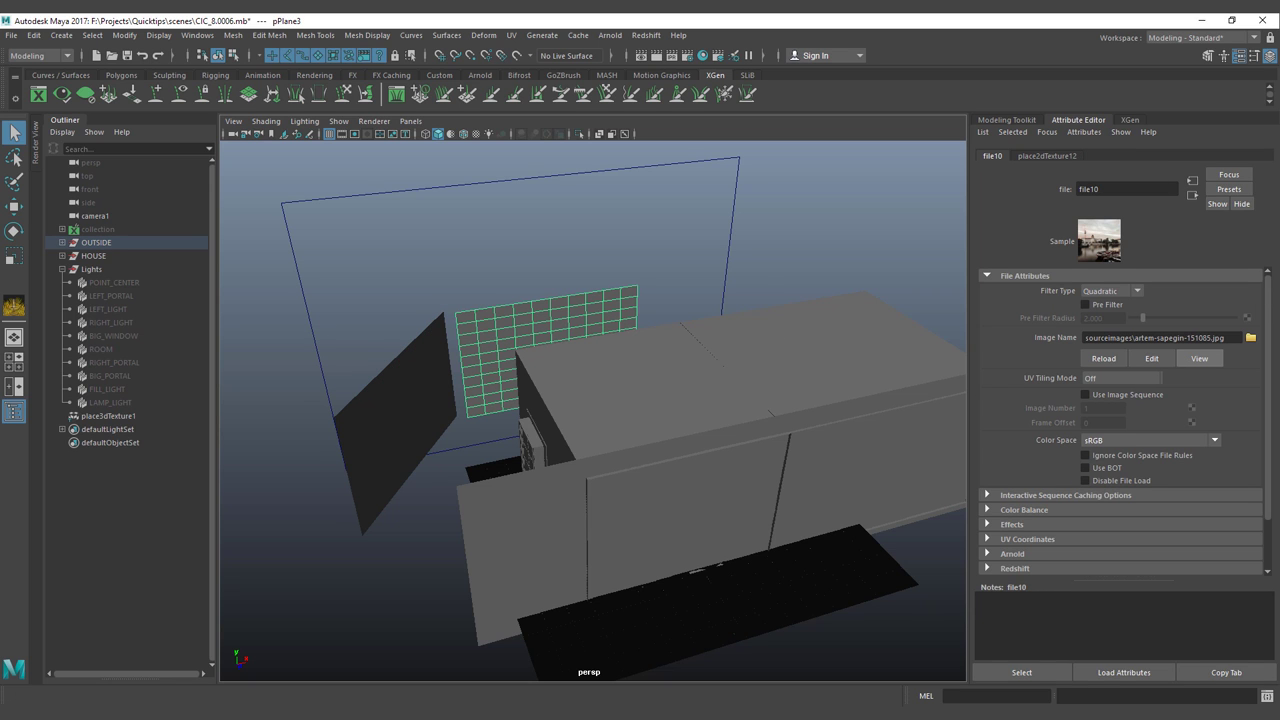
{"action": "left_click", "coordinate": [1199, 358]}
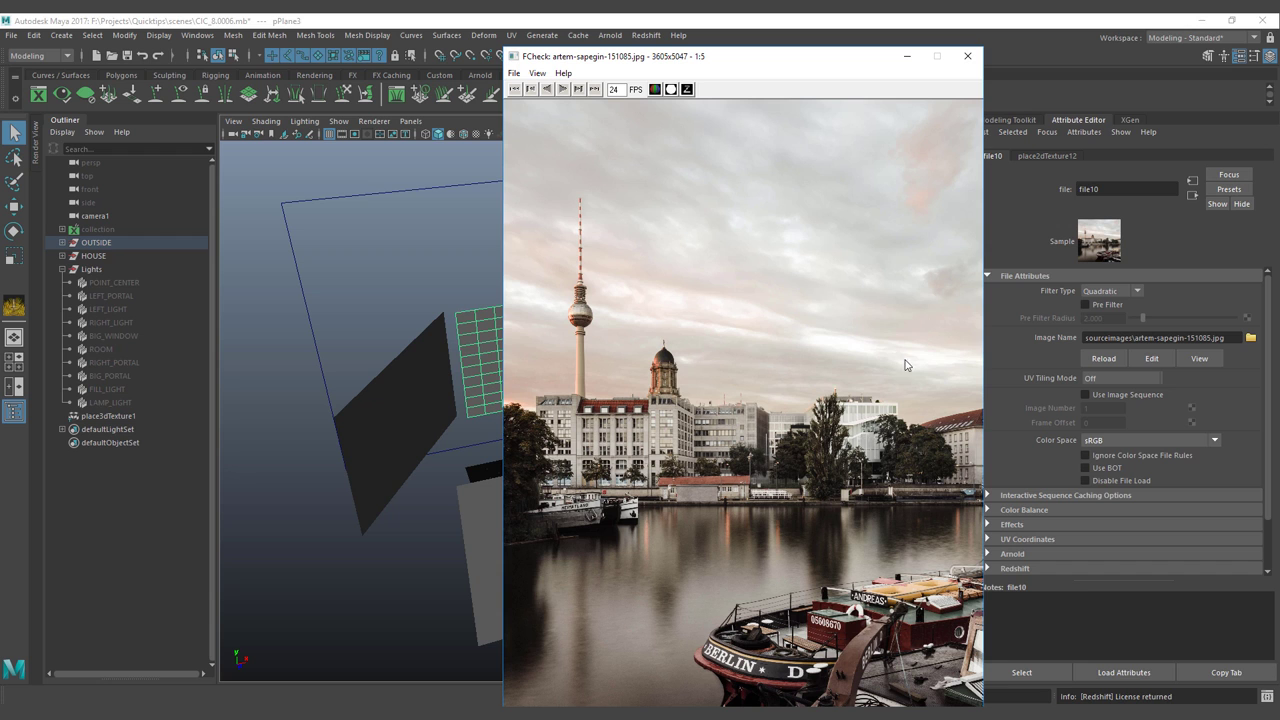
{"action": "left_click", "coordinate": [967, 56]}
{"action": "left_click_drag", "start_coordinate": [414, 406], "coordinate": [461, 411], "text": "alt"}
{"action": "left_click_drag", "start_coordinate": [445, 462], "coordinate": [423, 406], "text": "alt"}
Switch the viewport to camera1, expand the Render View and start the IPR render.
{"action": "left_click", "coordinate": [410, 121]}
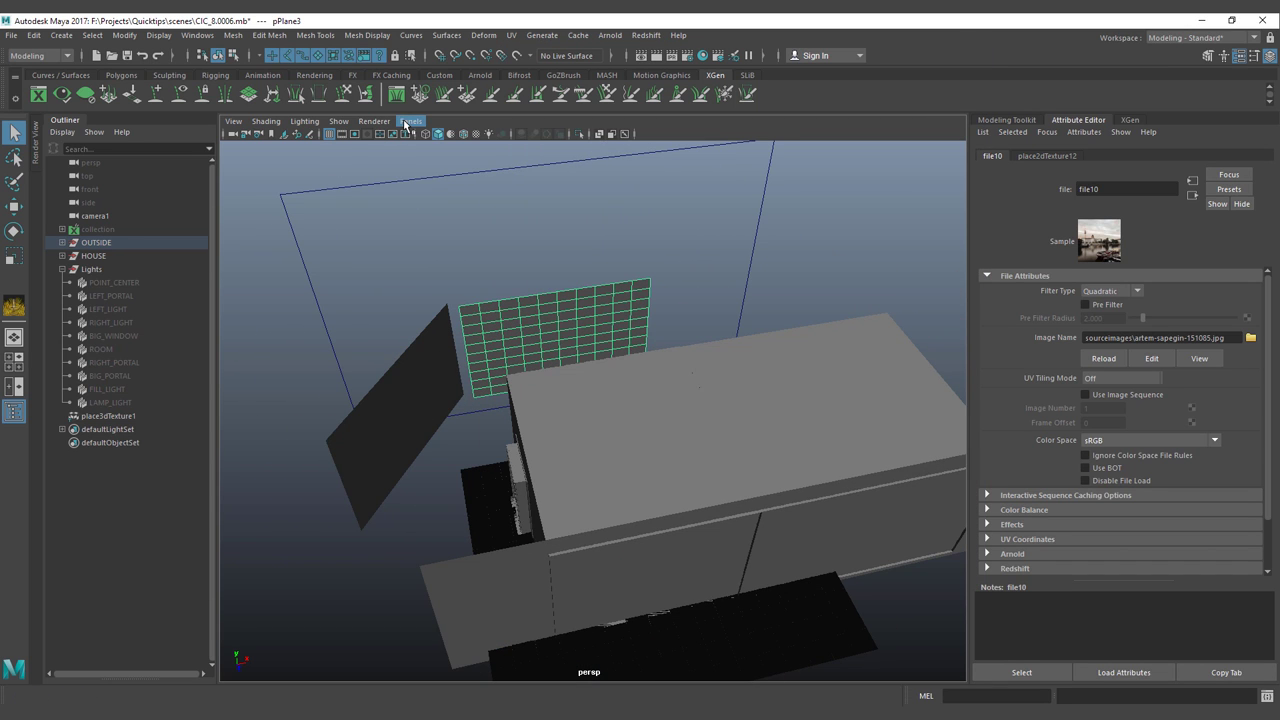
{"action": "left_click", "coordinate": [564, 135]}
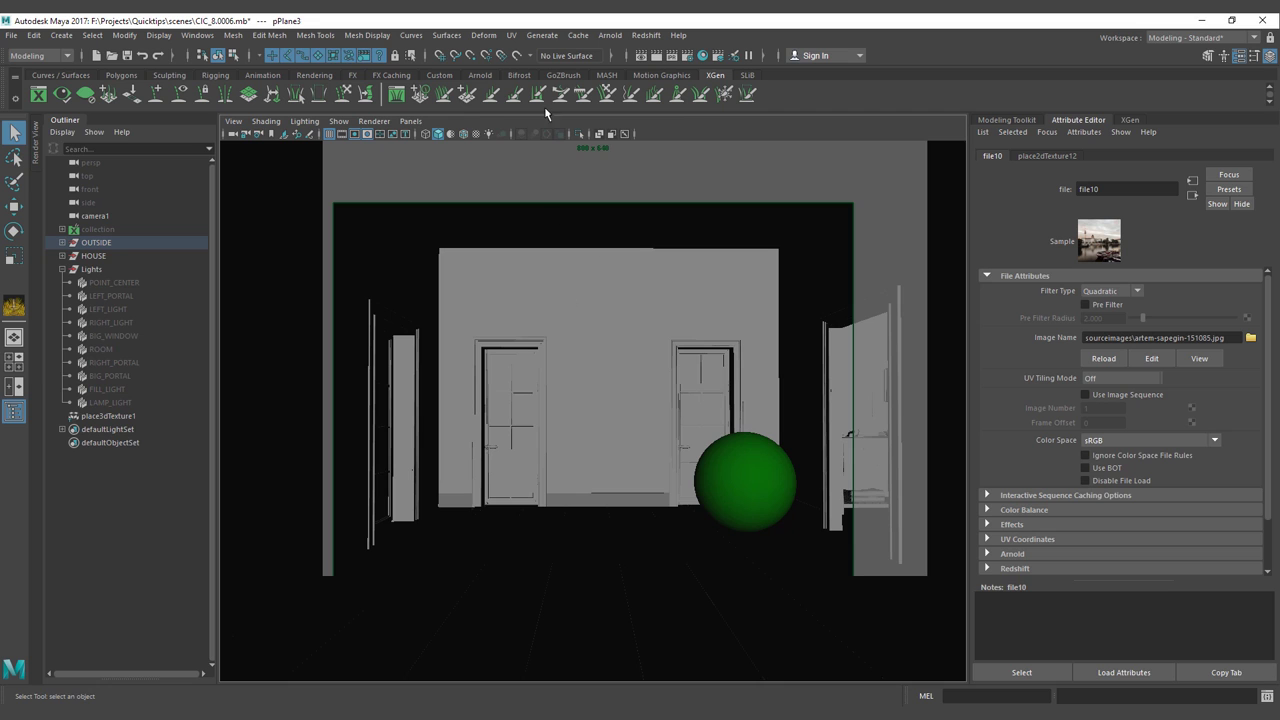
{"action": "left_click", "coordinate": [37, 142]}
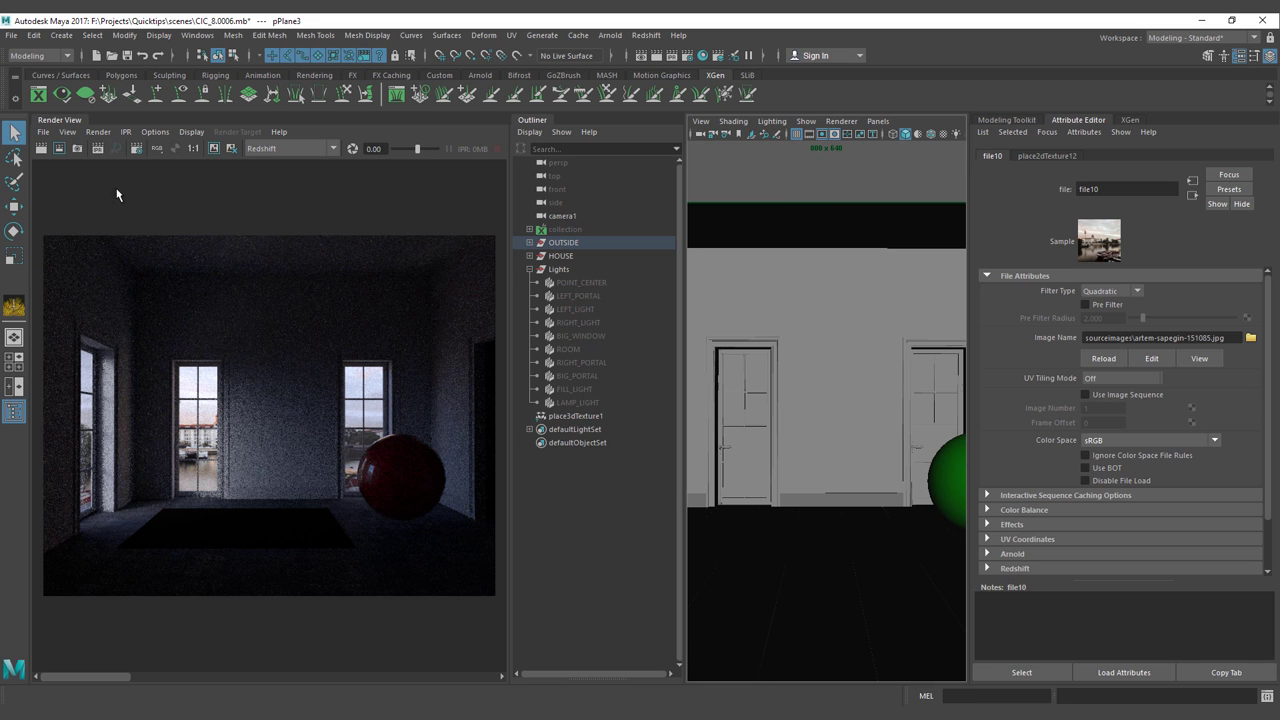
{"action": "left_click", "coordinate": [98, 149]}
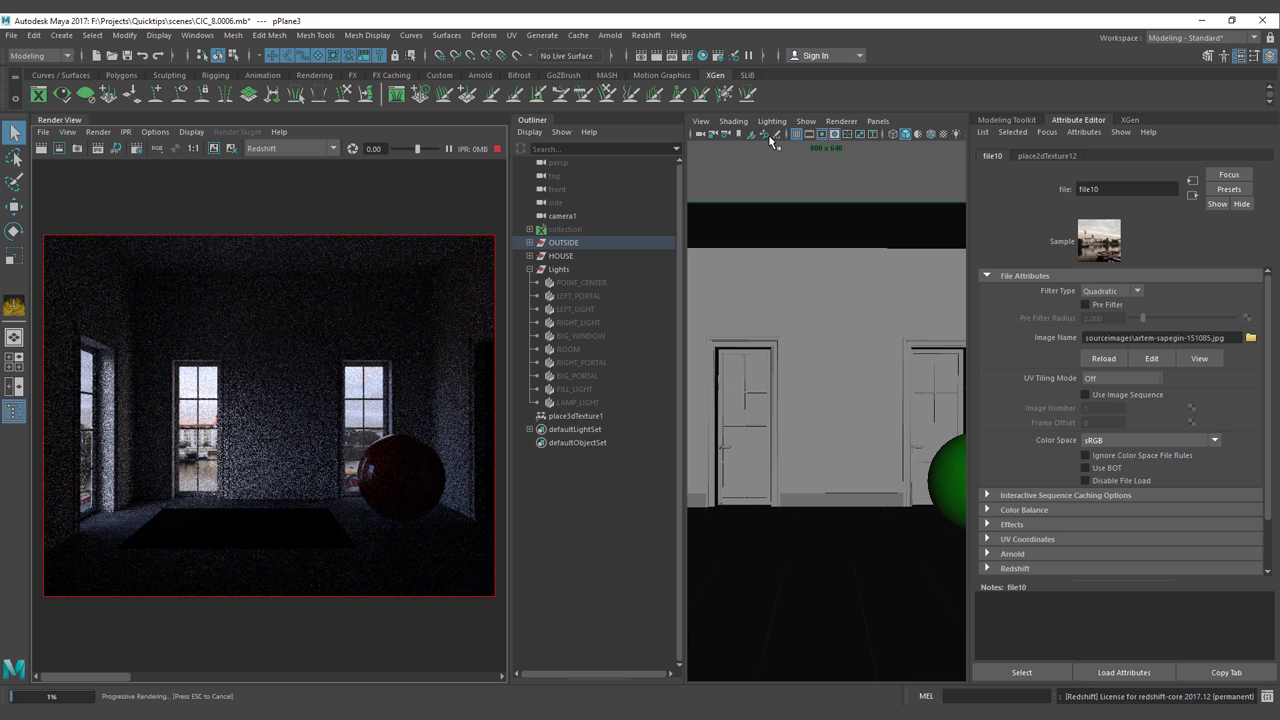
Examine the GI render settings, especially the Brute Force number of rays, and close the Render Settings.
{"action": "left_click", "coordinate": [688, 55]}
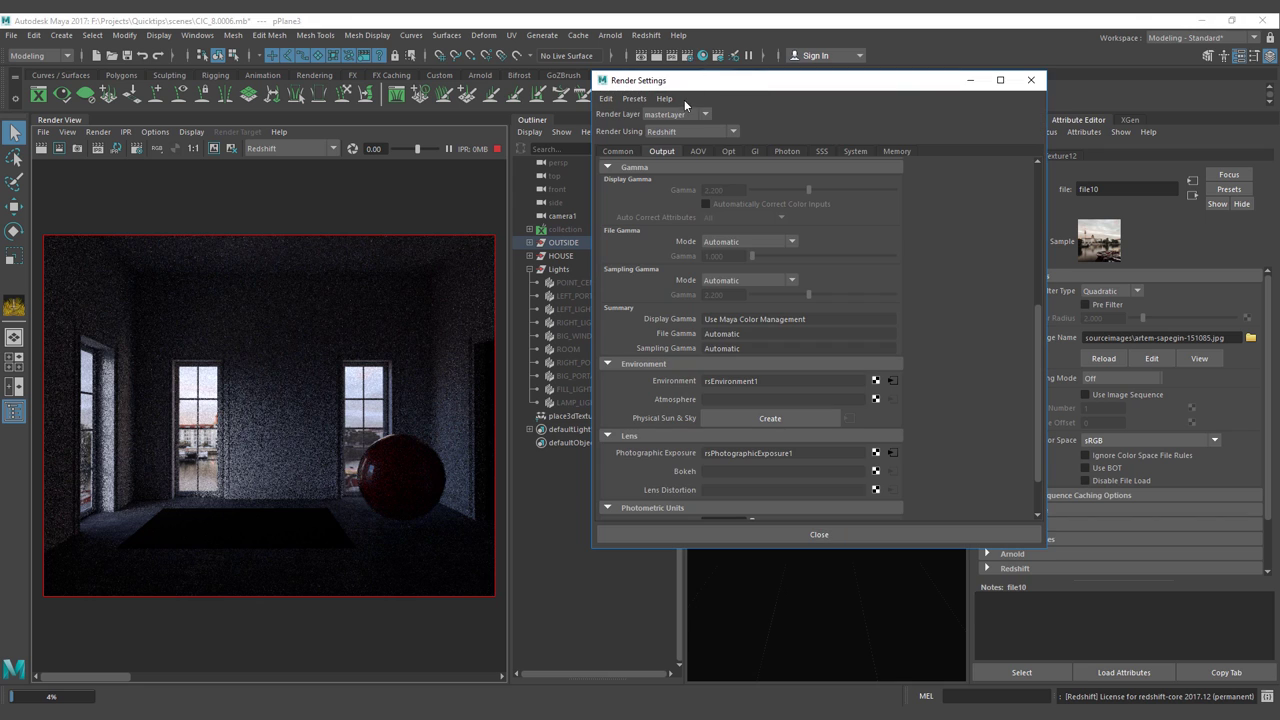
{"action": "left_click", "coordinate": [754, 151]}
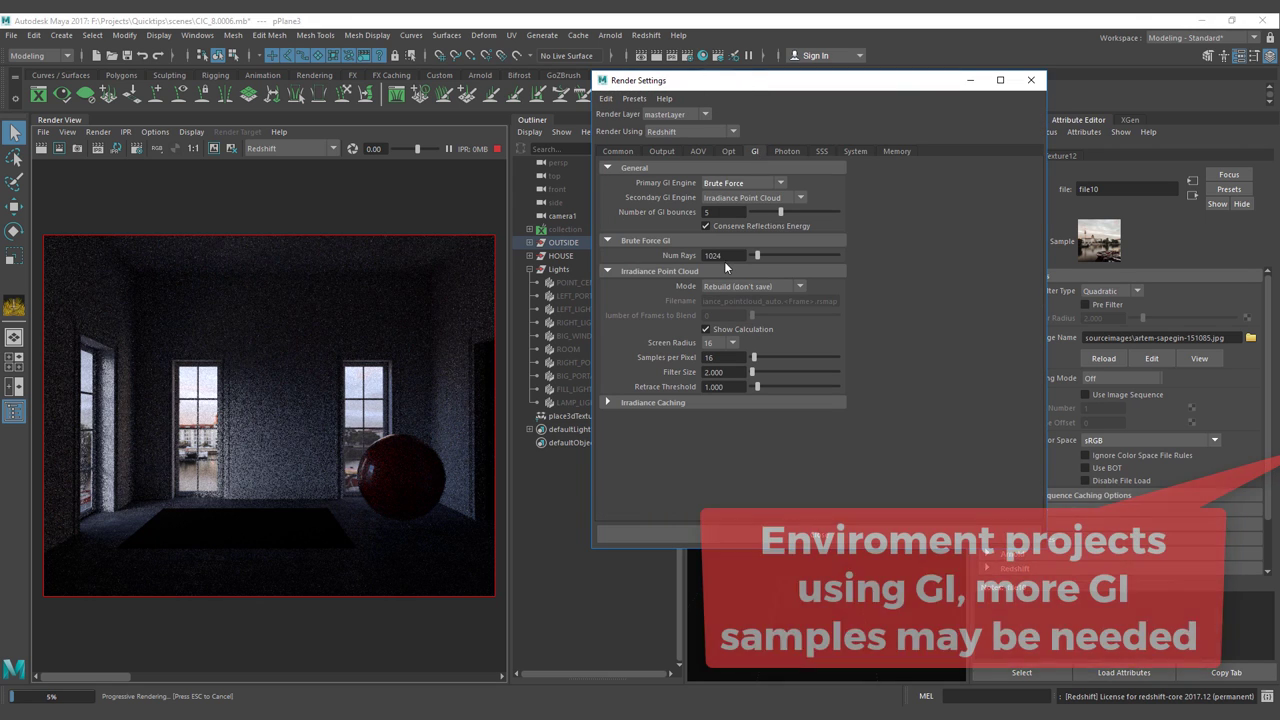
{"action": "double_click", "coordinate": [725, 256]}
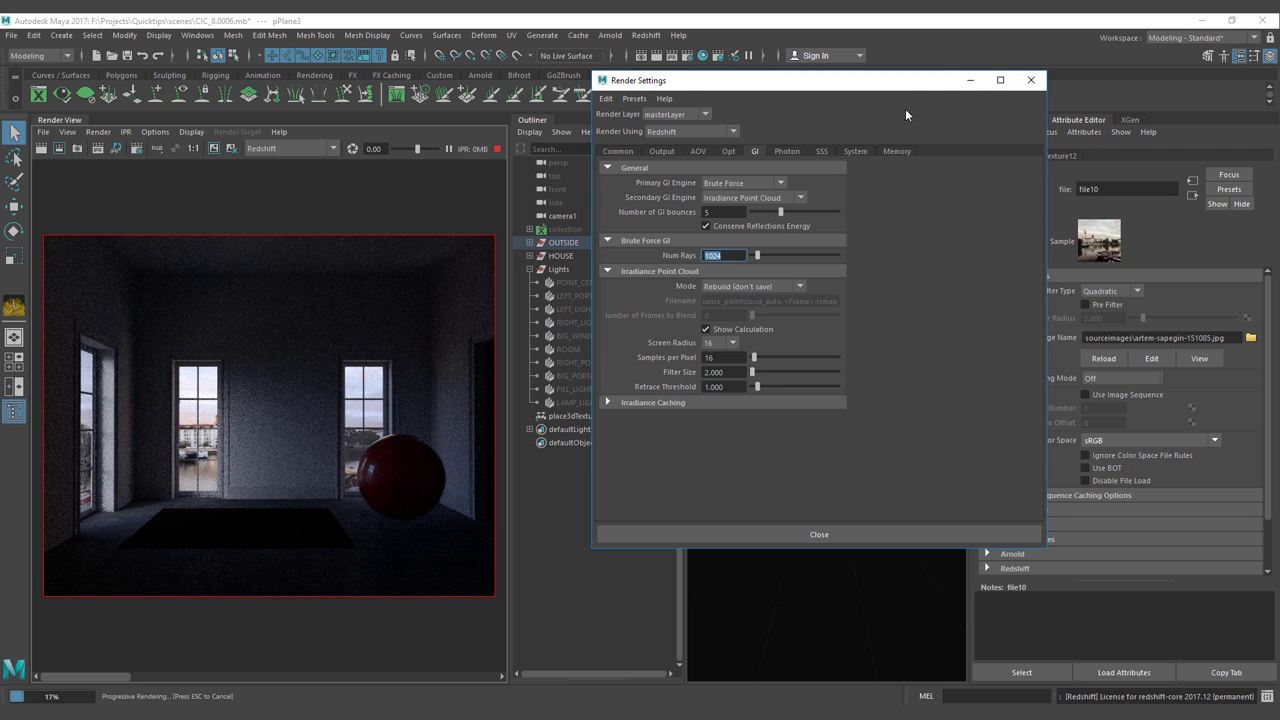
{"action": "left_click_drag", "start_coordinate": [915, 82], "coordinate": [837, 112]}
{"action": "left_click", "coordinate": [953, 110]}
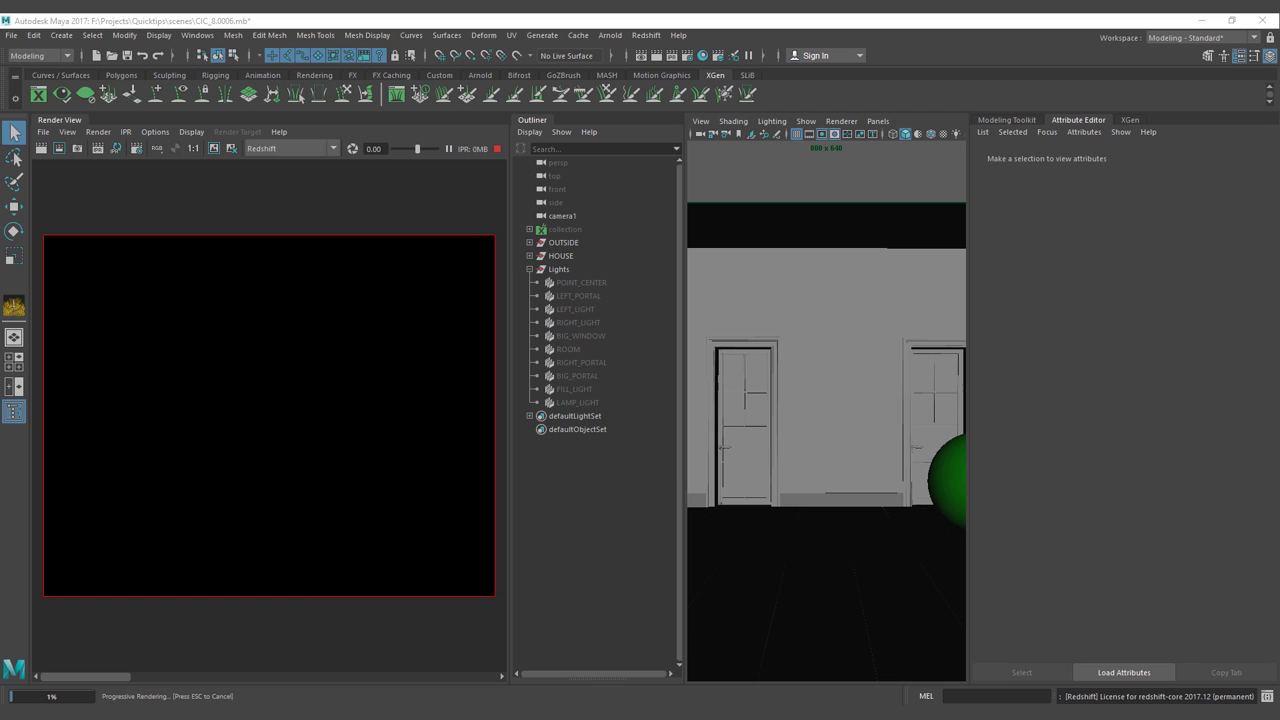
{"action": "left_click", "coordinate": [586, 349]}
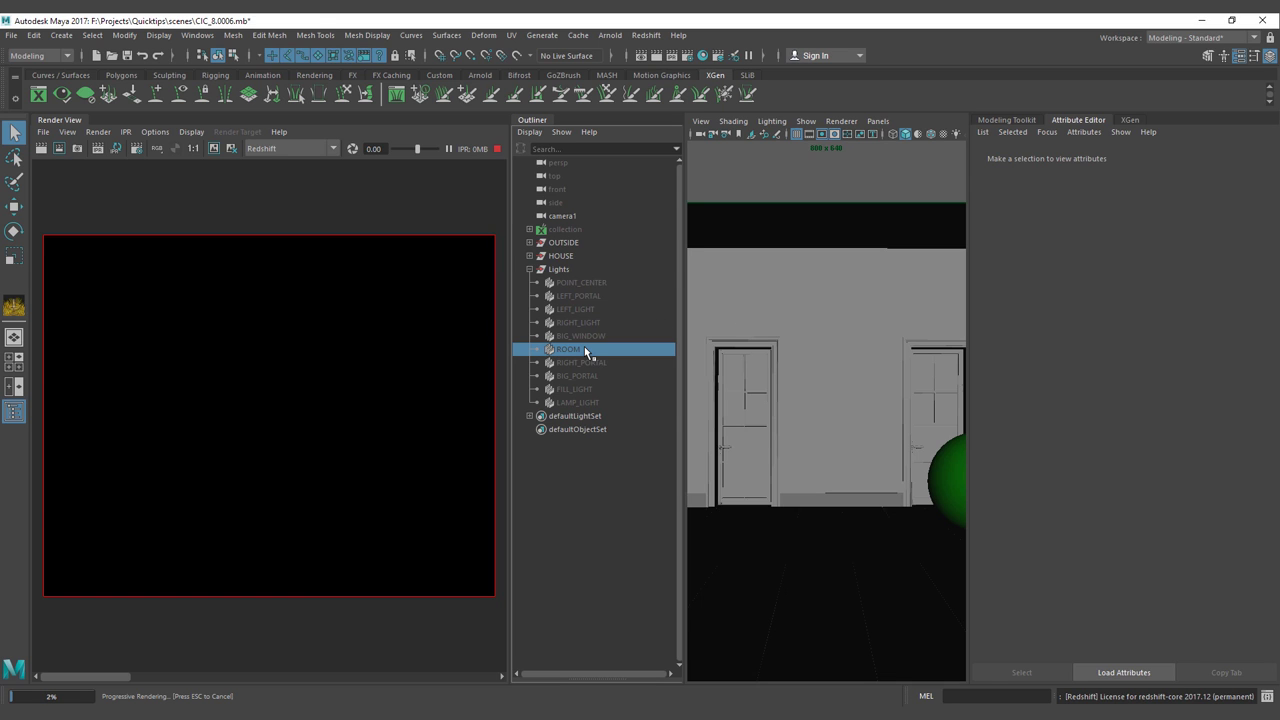
{"action": "key", "text": "shift+h"}
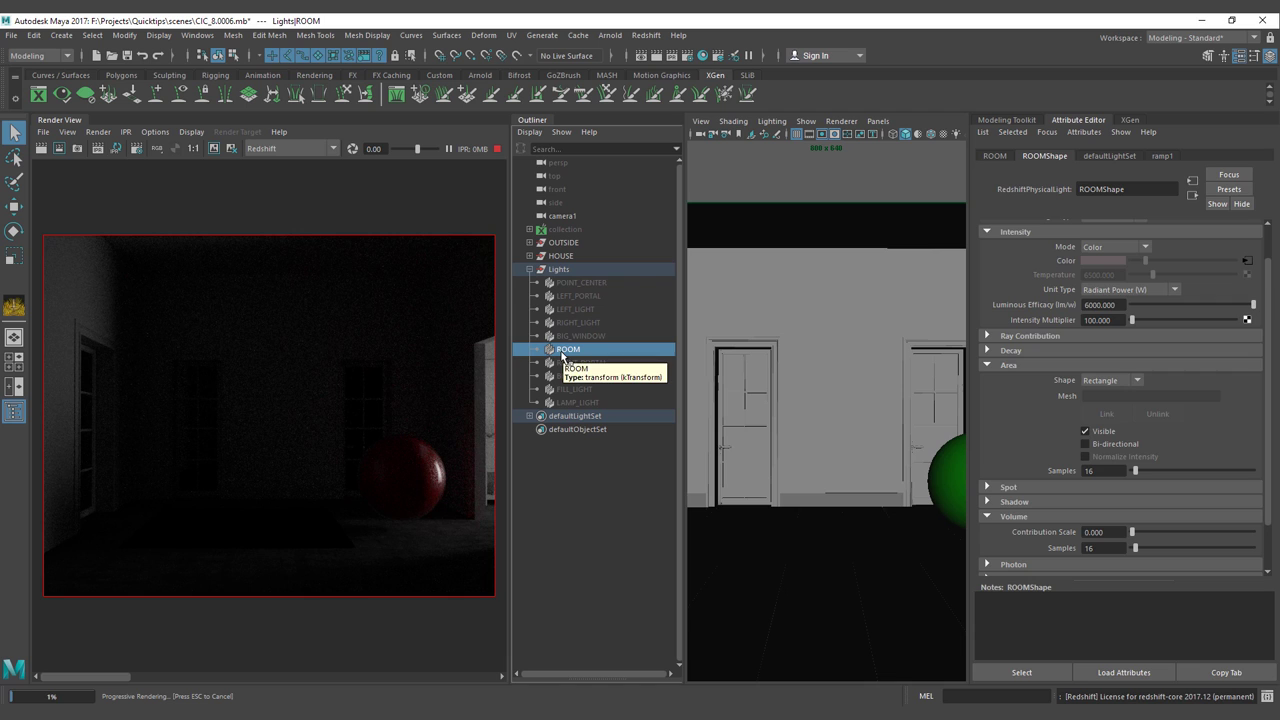
{"action": "key", "text": "ctrl+h"}
Unhide the POINT_CENTER light and examine its light type, temperature and intensity multiplier.
{"action": "left_click", "coordinate": [585, 283]}
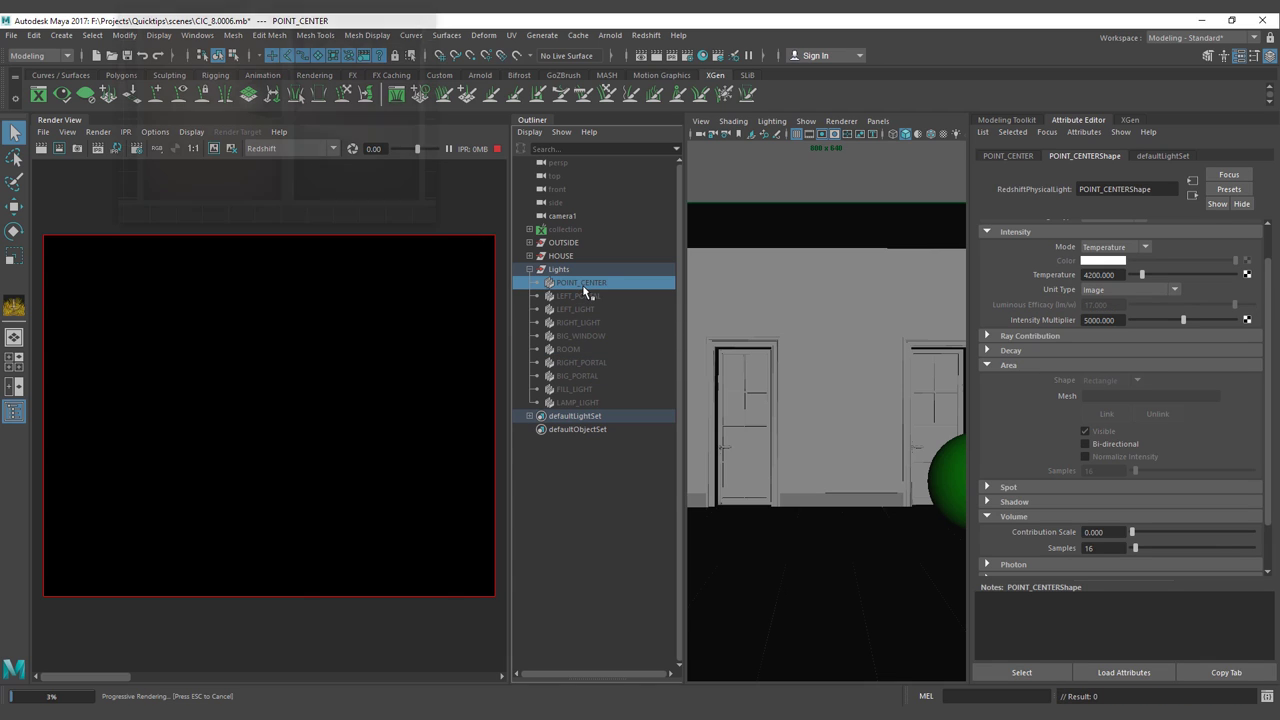
{"action": "key", "text": "shift+h"}
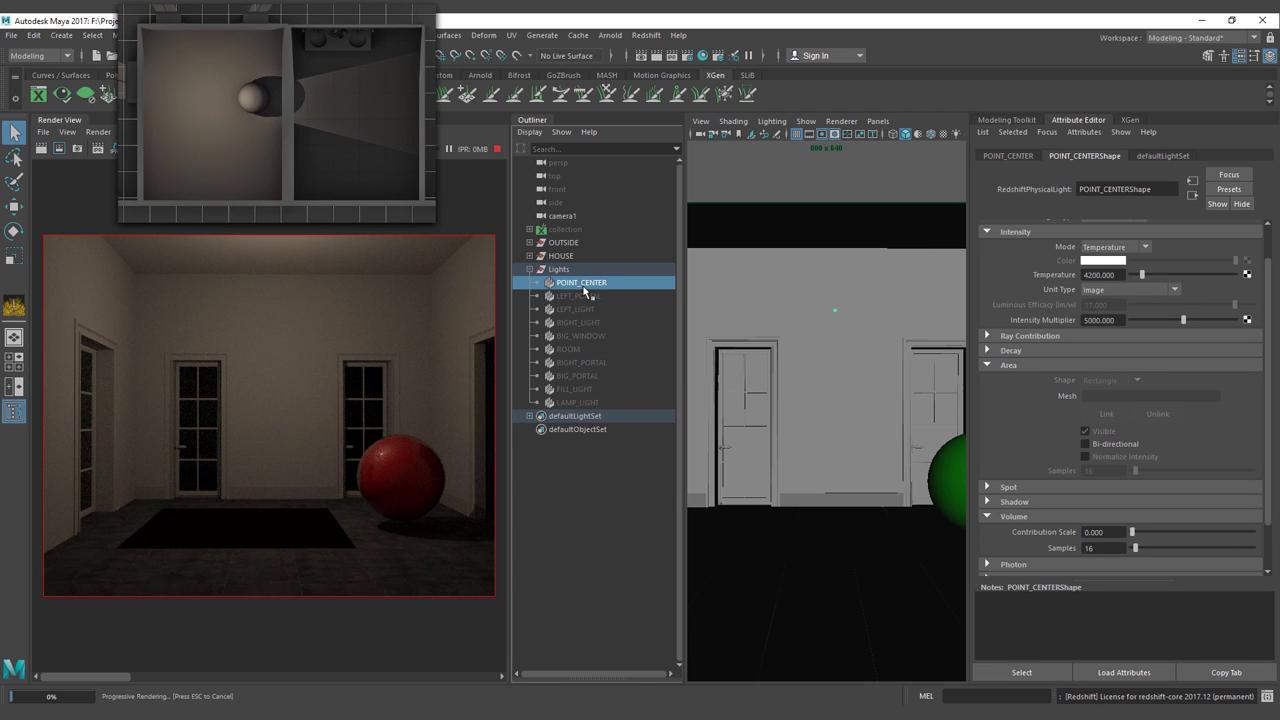
{"action": "scroll", "coordinate": [1082, 338], "scroll_direction": "up", "scroll_amount": 2}
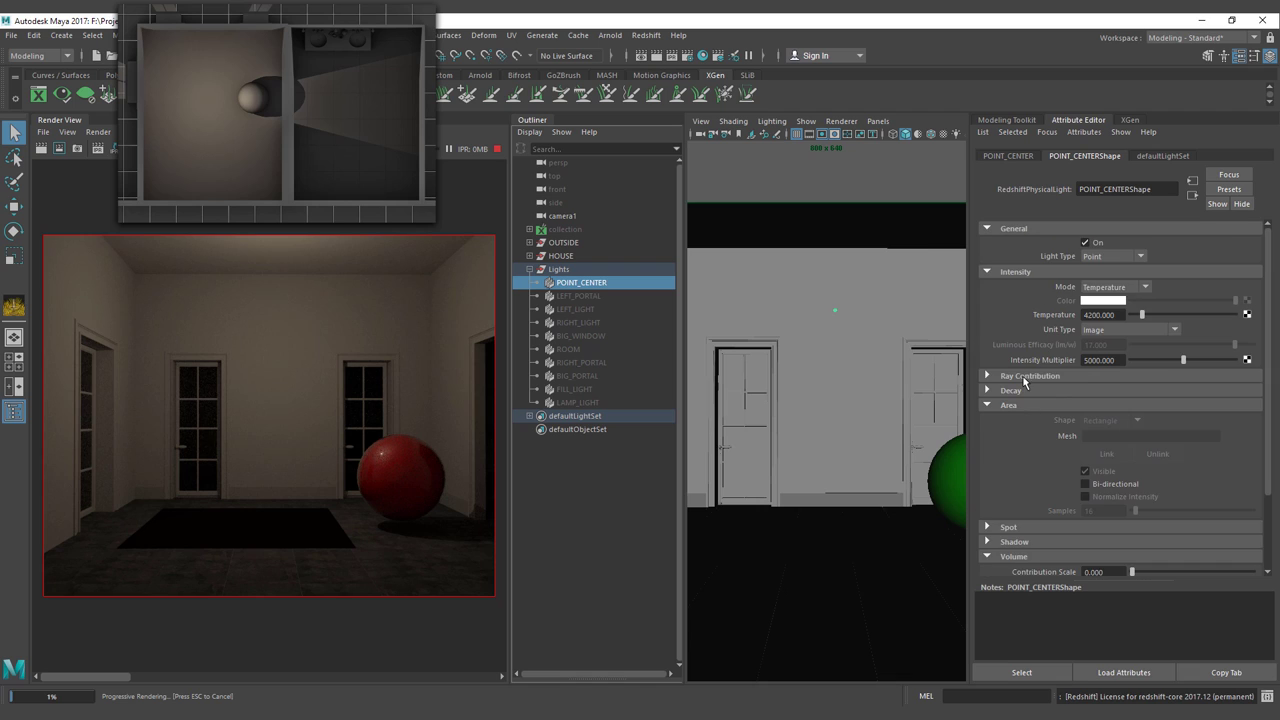
{"action": "left_click", "coordinate": [1097, 257]}
{"action": "left_click", "coordinate": [1097, 314]}
{"action": "left_click", "coordinate": [1098, 360]}
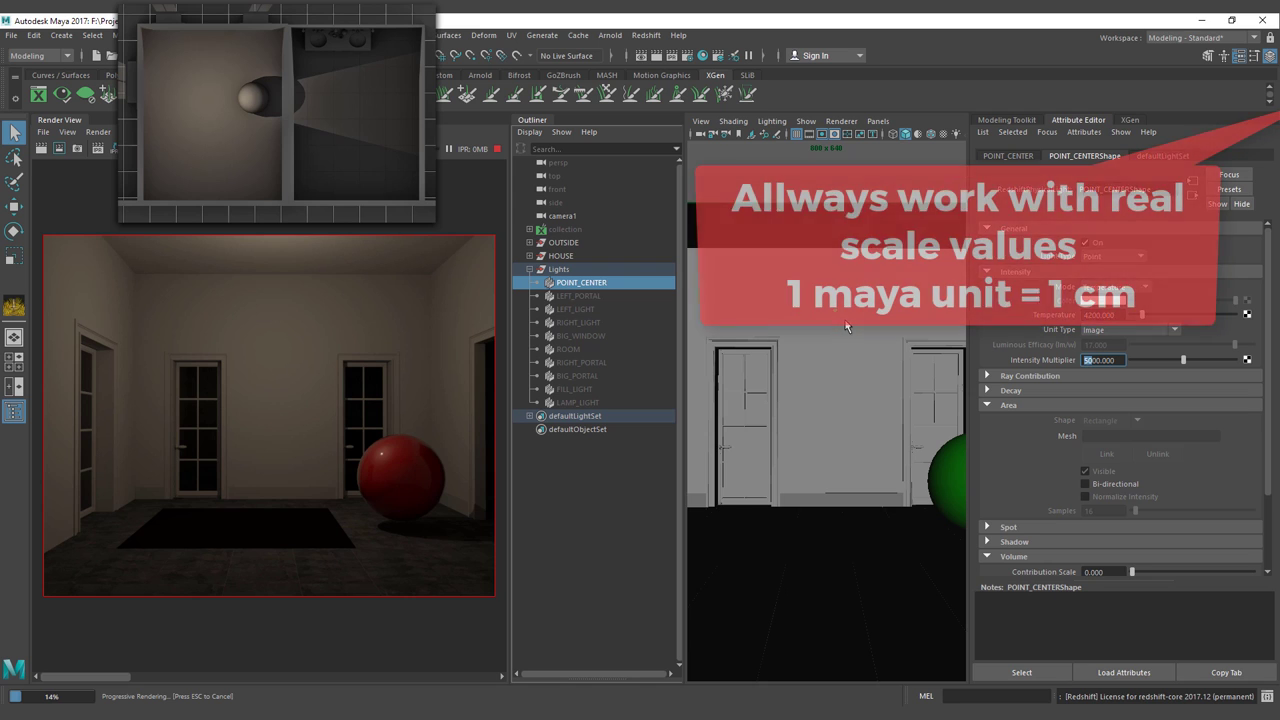
Create a polygon cube as a scale reference, move it up inside the room below the point light, and delete it.
{"action": "left_click", "coordinate": [113, 75]}
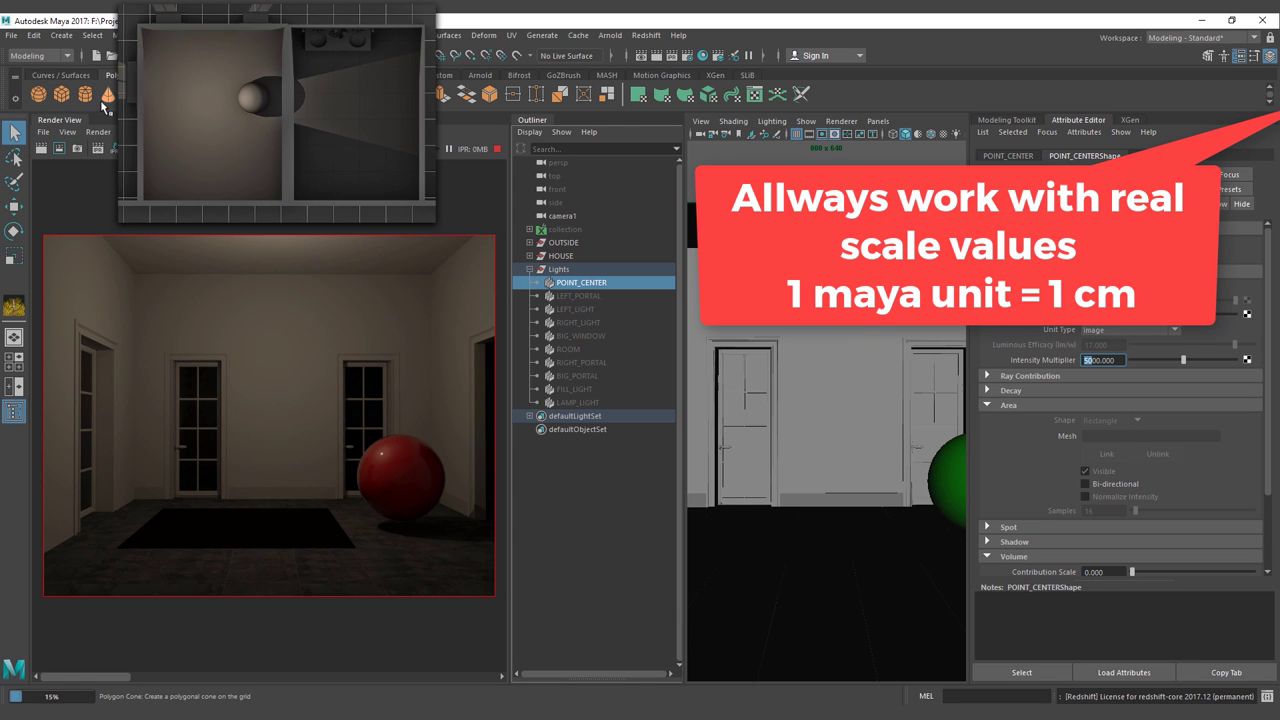
{"action": "left_click", "coordinate": [66, 96]}
{"action": "key", "text": "w"}
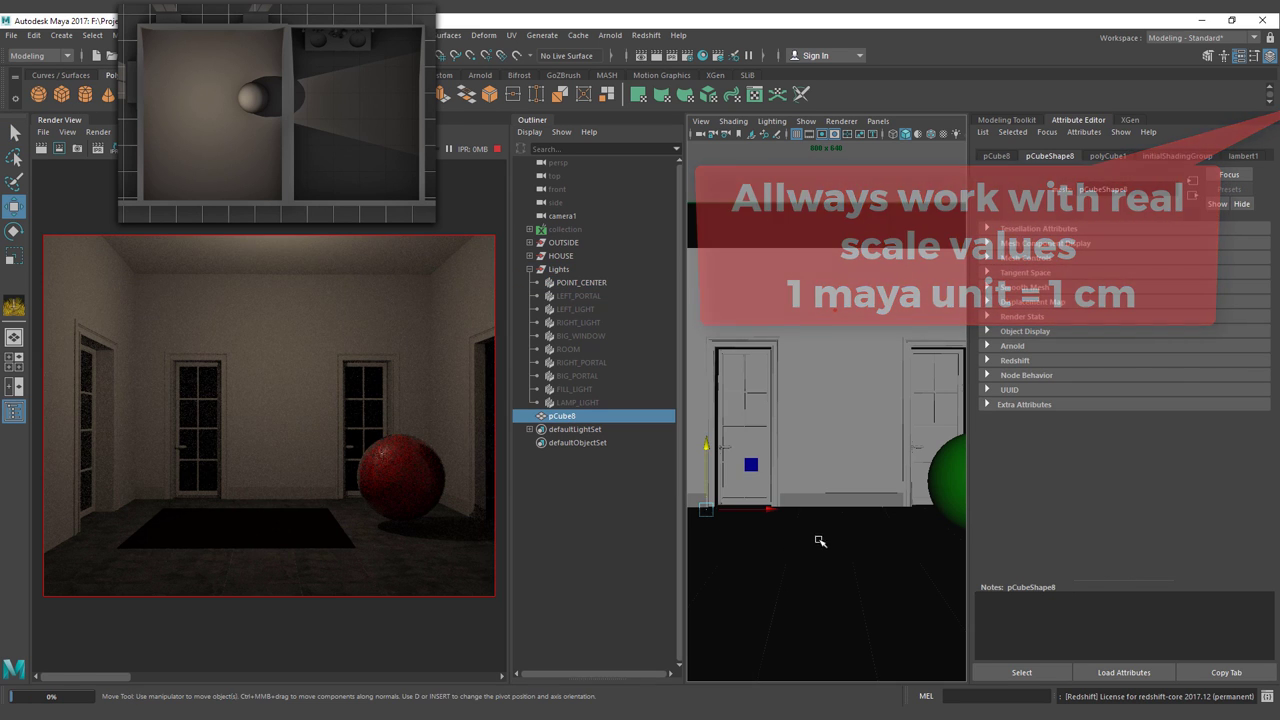
{"action": "left_click_drag", "start_coordinate": [712, 512], "coordinate": [786, 558]}
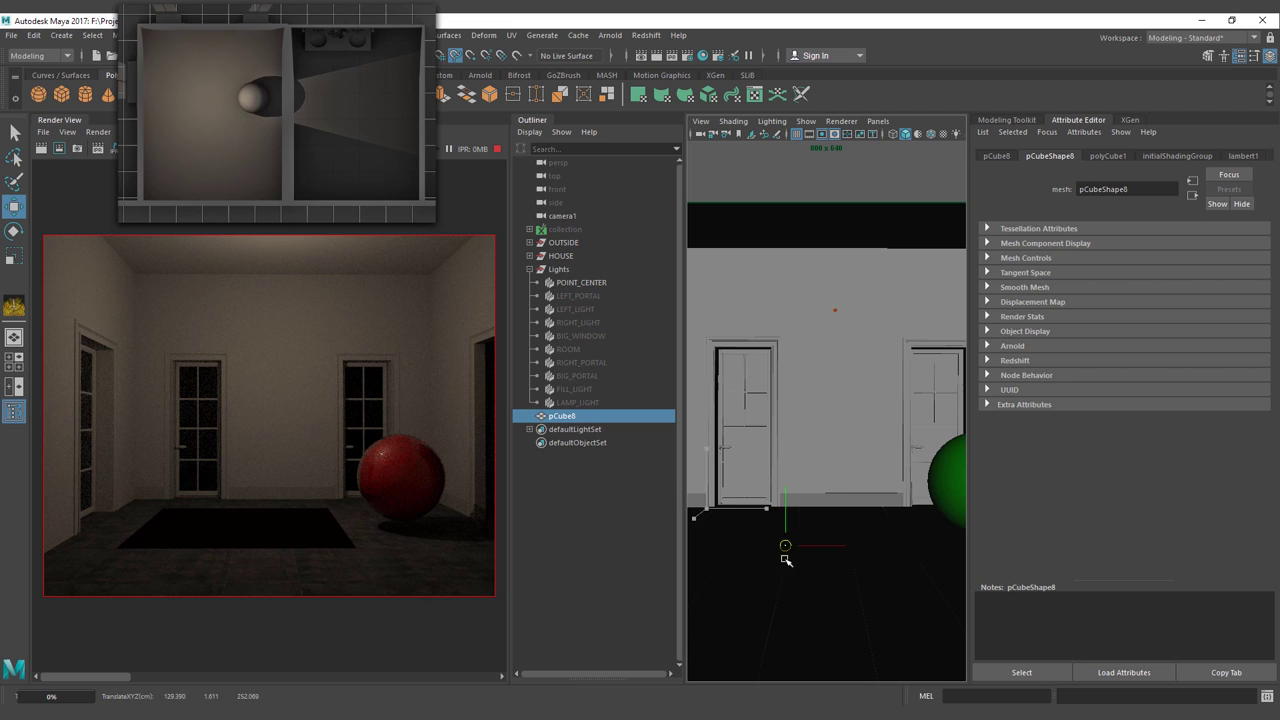
{"action": "left_click_drag", "start_coordinate": [785, 505], "coordinate": [785, 482]}
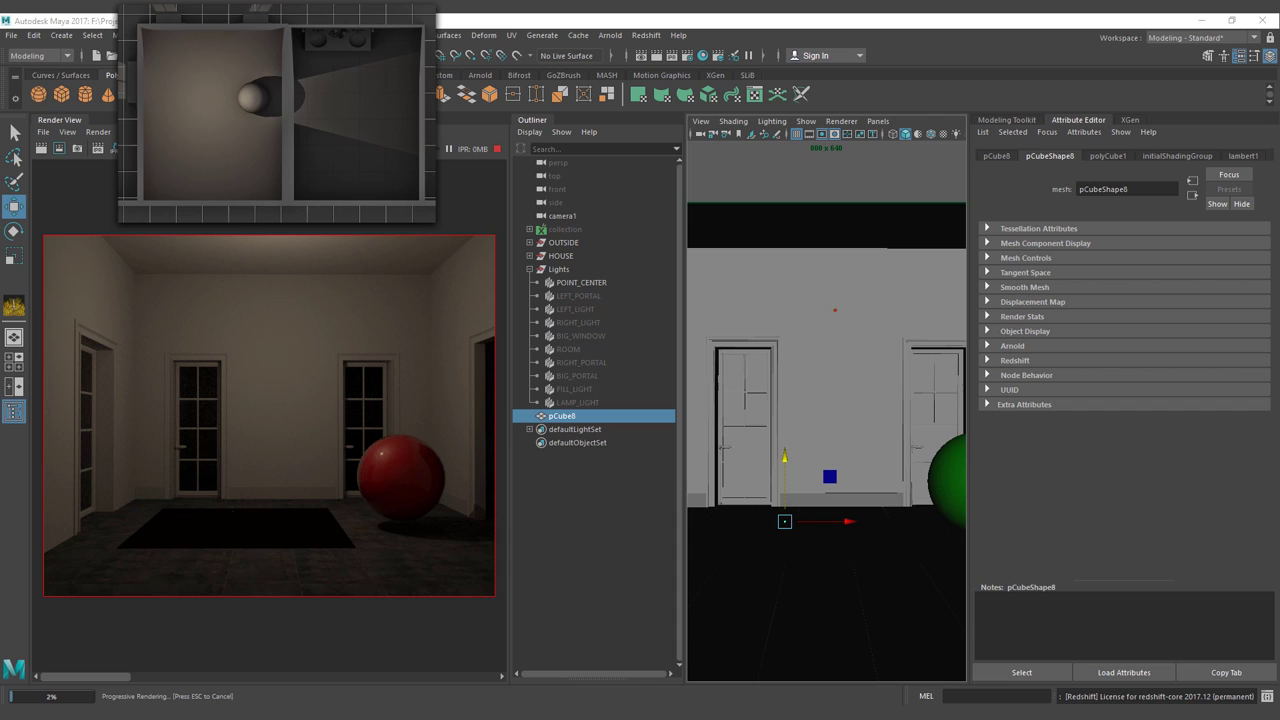
{"action": "left_click_drag", "start_coordinate": [785, 457], "coordinate": [788, 406]}
{"action": "left_click_drag", "start_coordinate": [850, 471], "coordinate": [891, 471]}
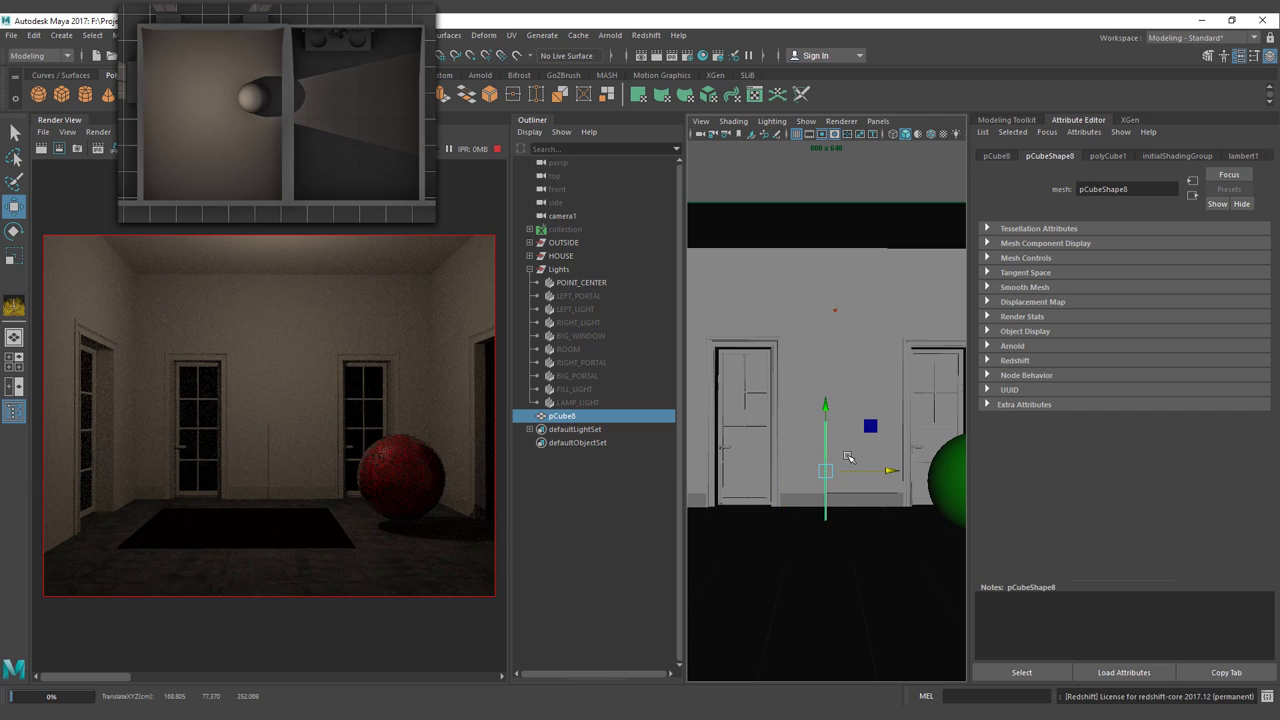
{"action": "left_click", "coordinate": [847, 457]}
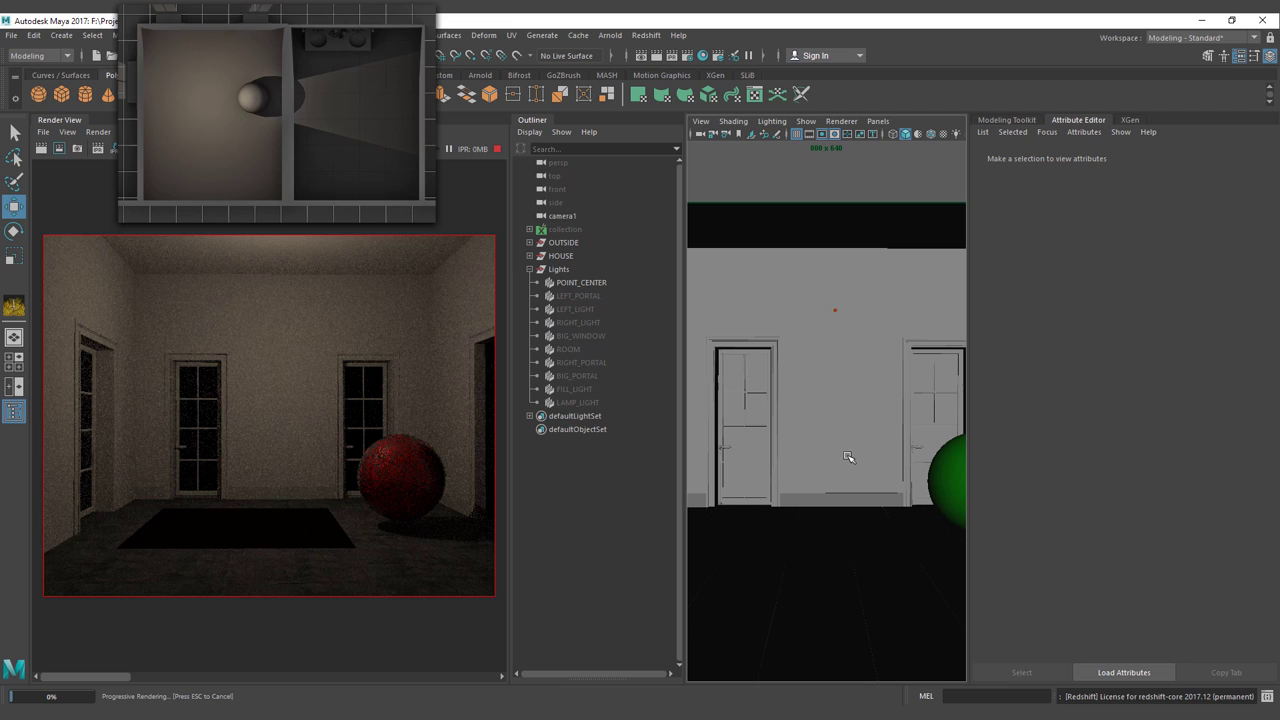
Hide the POINT_CENTER light and unhide the ROOM light.
{"action": "left_click", "coordinate": [835, 310]}
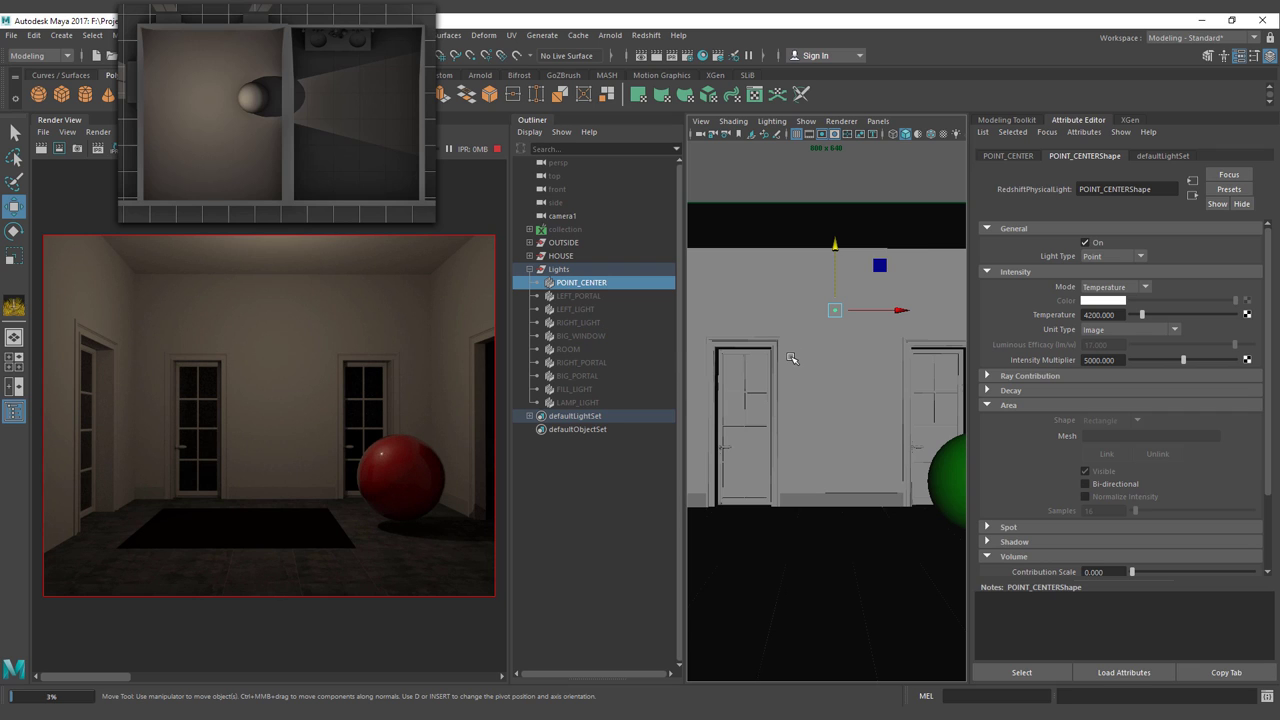
{"action": "left_click", "coordinate": [566, 349]}
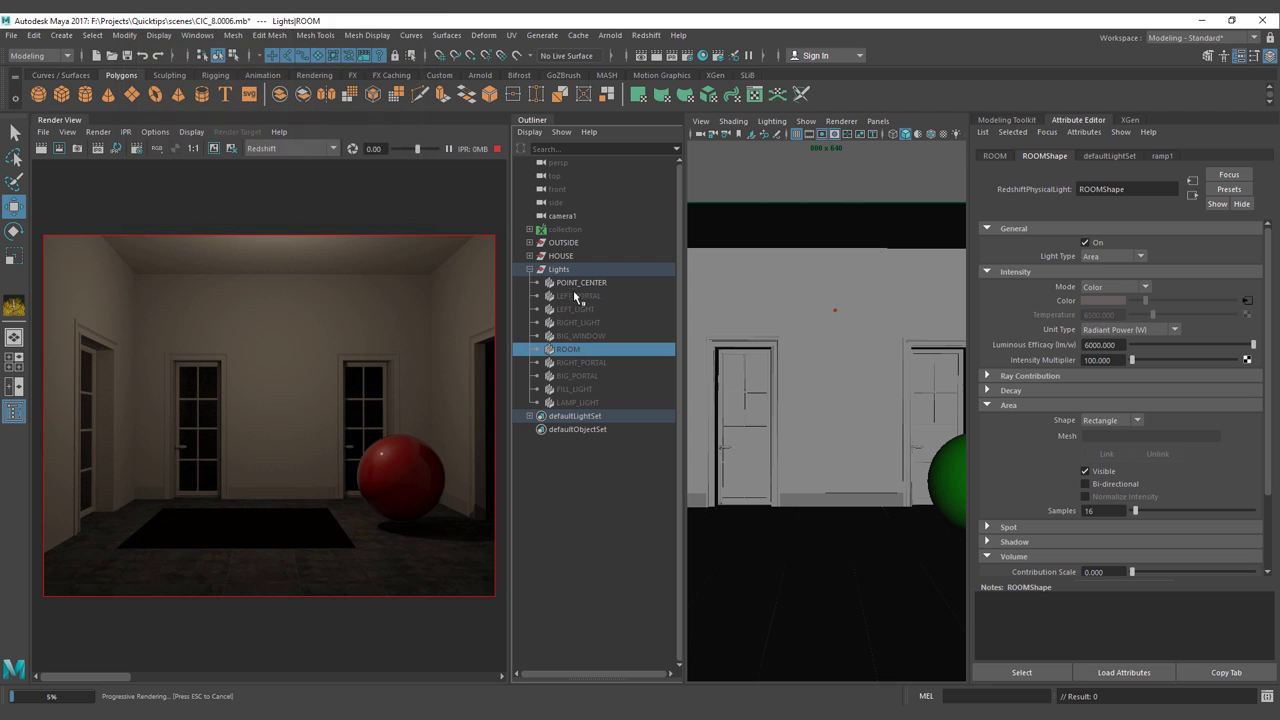
{"action": "left_click", "coordinate": [579, 283]}
{"action": "key", "text": "ctrl+h"}
{"action": "left_click", "coordinate": [570, 349]}
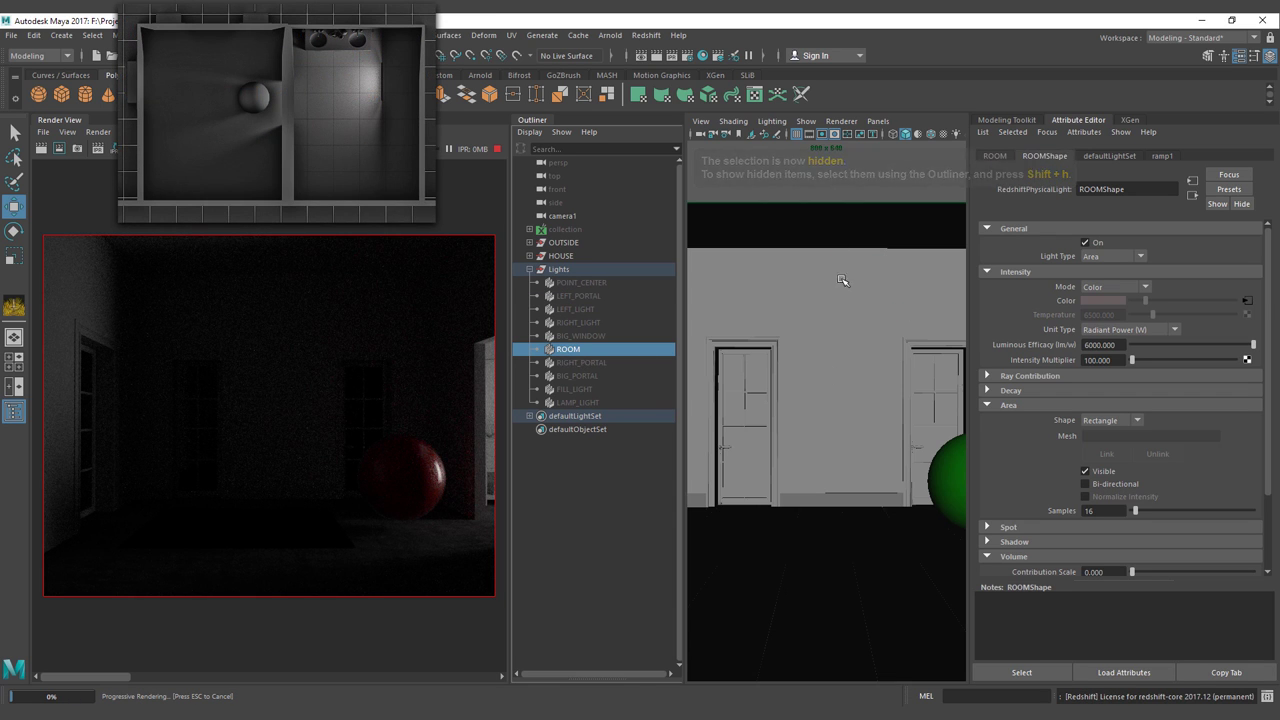
Switch the viewport to the perspective camera and examine the ROOM light's placement at the side room.
{"action": "left_click", "coordinate": [878, 121]}
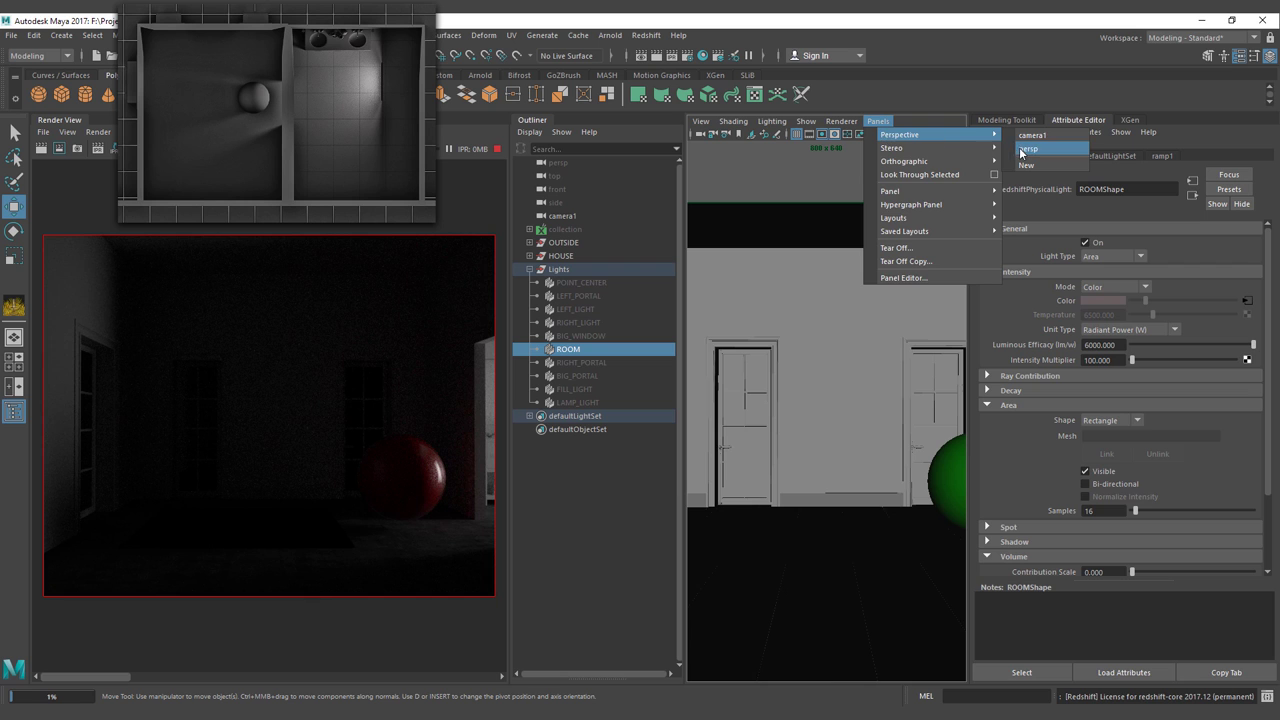
{"action": "left_click", "coordinate": [1023, 152]}
{"action": "key", "text": "f"}
{"action": "left_click_drag", "start_coordinate": [823, 371], "coordinate": [790, 370], "text": "alt"}
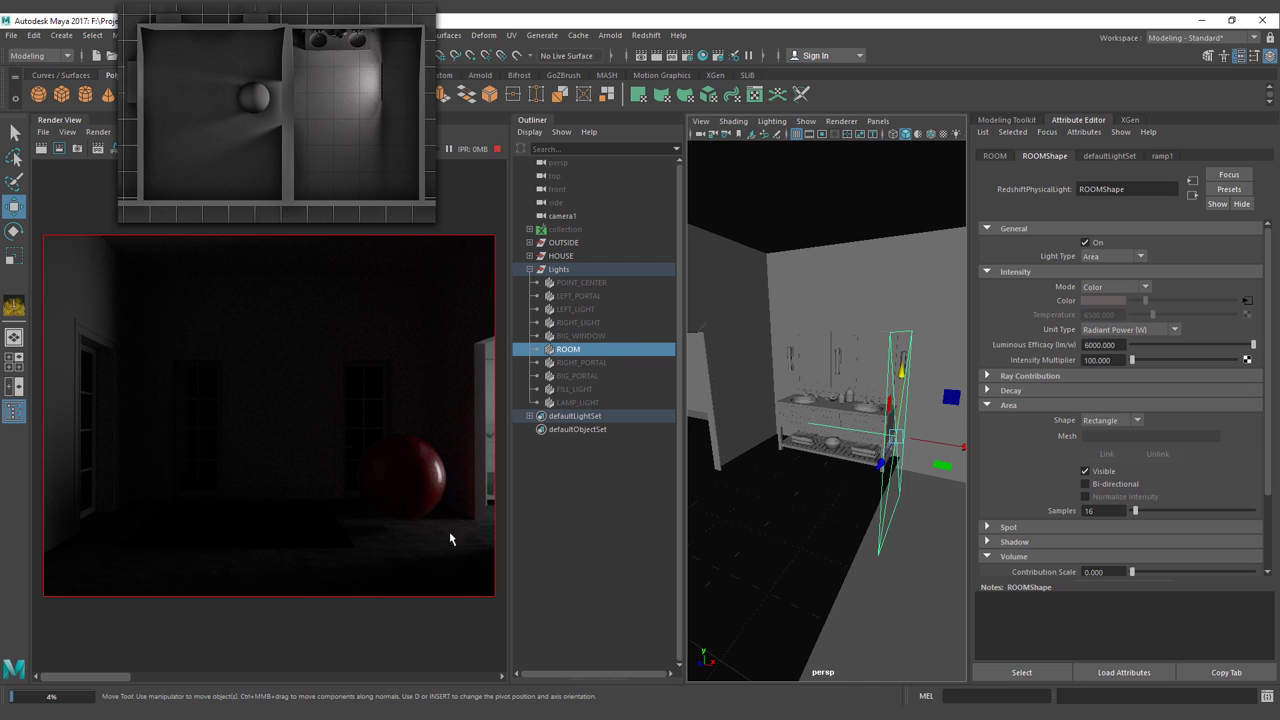
{"action": "left_click_drag", "start_coordinate": [722, 424], "coordinate": [786, 419], "text": "alt"}
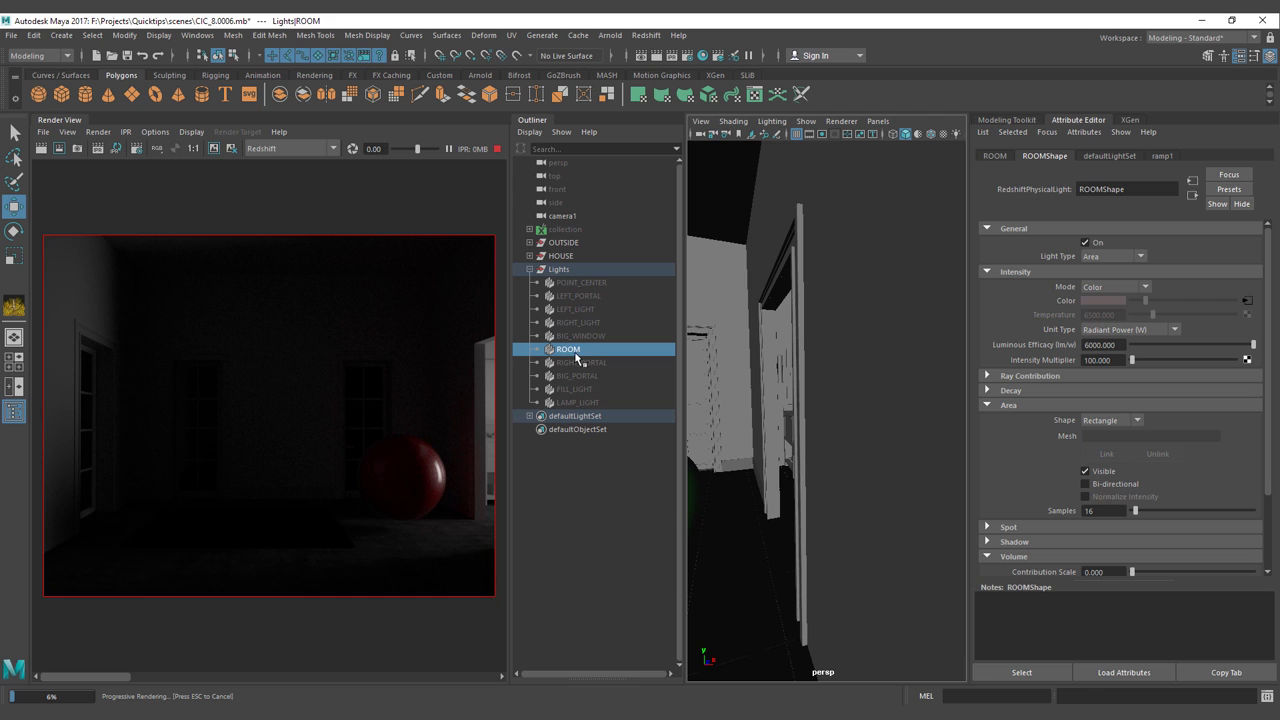
Hide the ROOM light and unhide FILL_LIGHT.
{"action": "key", "text": "ctrl+h"}
{"action": "left_click", "coordinate": [578, 390]}
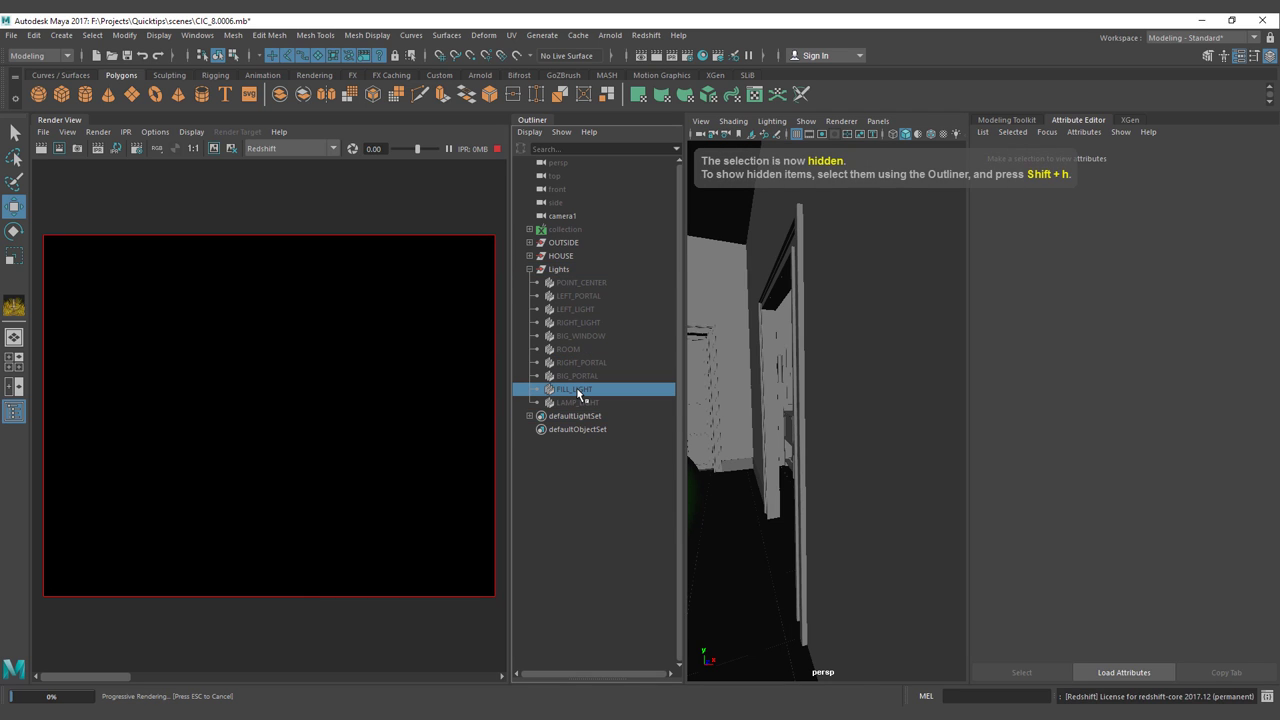
{"action": "key", "text": "shift+h"}
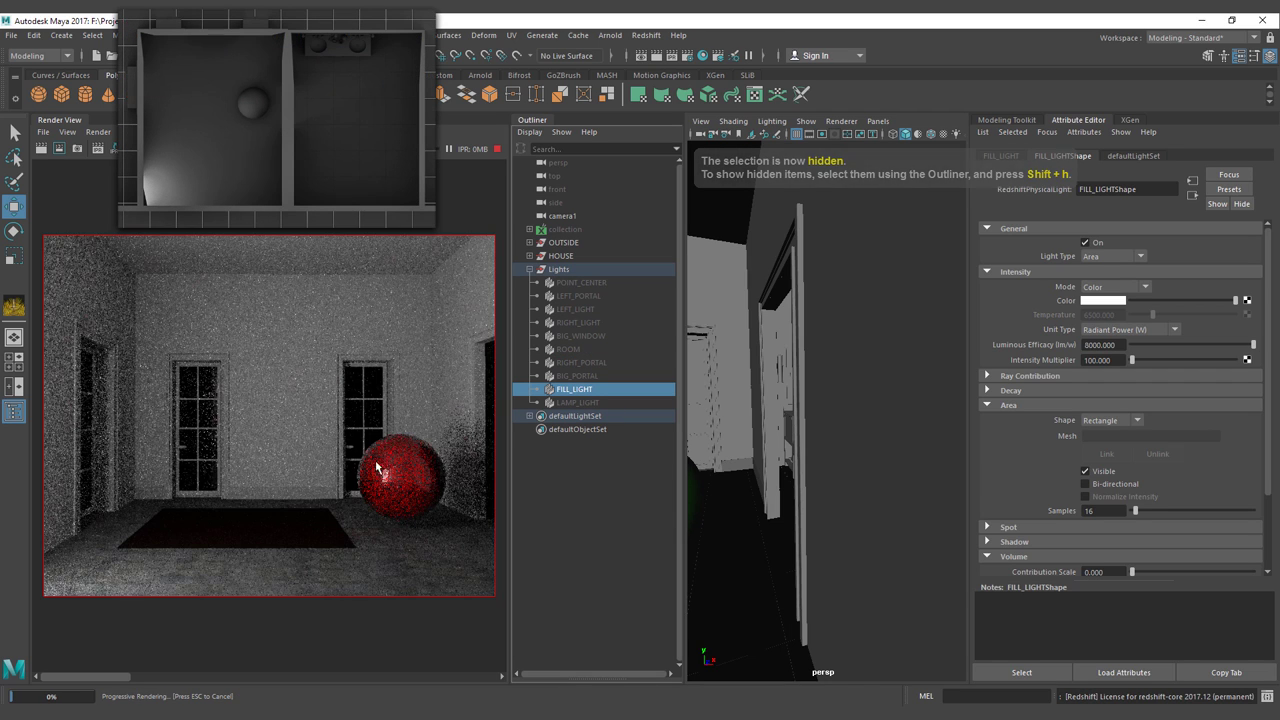
Frame FILL_LIGHT in the perspective view and examine its placement in the room's corner.
{"action": "middle_click_drag", "start_coordinate": [754, 279], "coordinate": [916, 286], "text": "alt"}
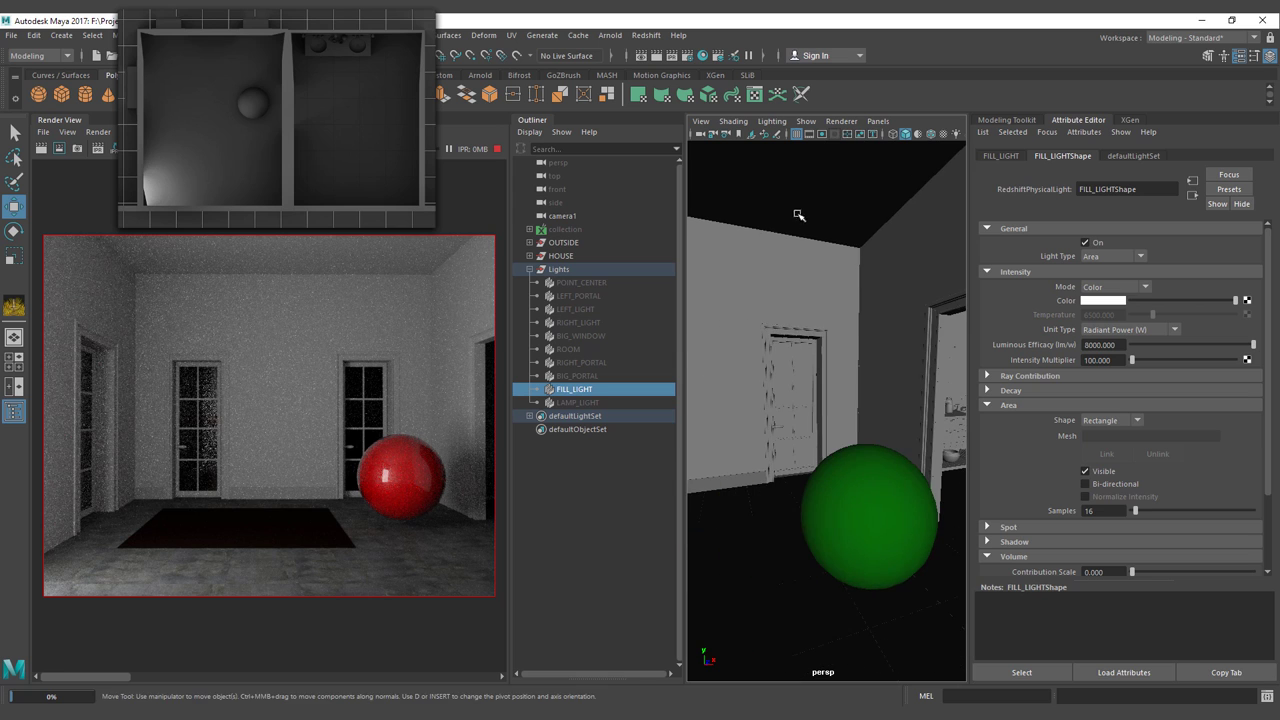
{"action": "middle_click_drag", "start_coordinate": [798, 318], "coordinate": [860, 314], "text": "alt"}
{"action": "left_click_drag", "start_coordinate": [860, 314], "coordinate": [700, 337], "text": "alt"}
{"action": "middle_click_drag", "start_coordinate": [700, 337], "coordinate": [840, 340], "text": "alt"}
{"action": "left_click_drag", "start_coordinate": [840, 340], "coordinate": [780, 355], "text": "alt"}
{"action": "middle_click_drag", "start_coordinate": [780, 355], "coordinate": [905, 369], "text": "alt"}
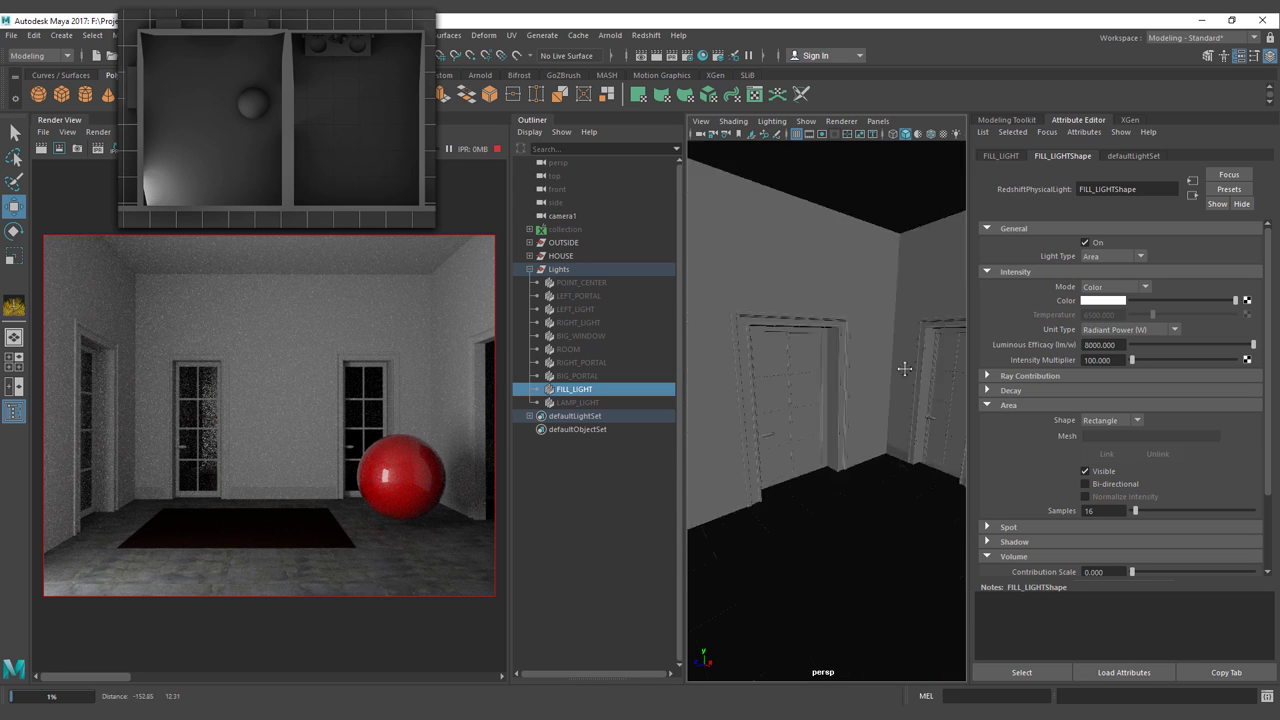
{"action": "key", "text": "f"}
{"action": "key", "text": "w"}
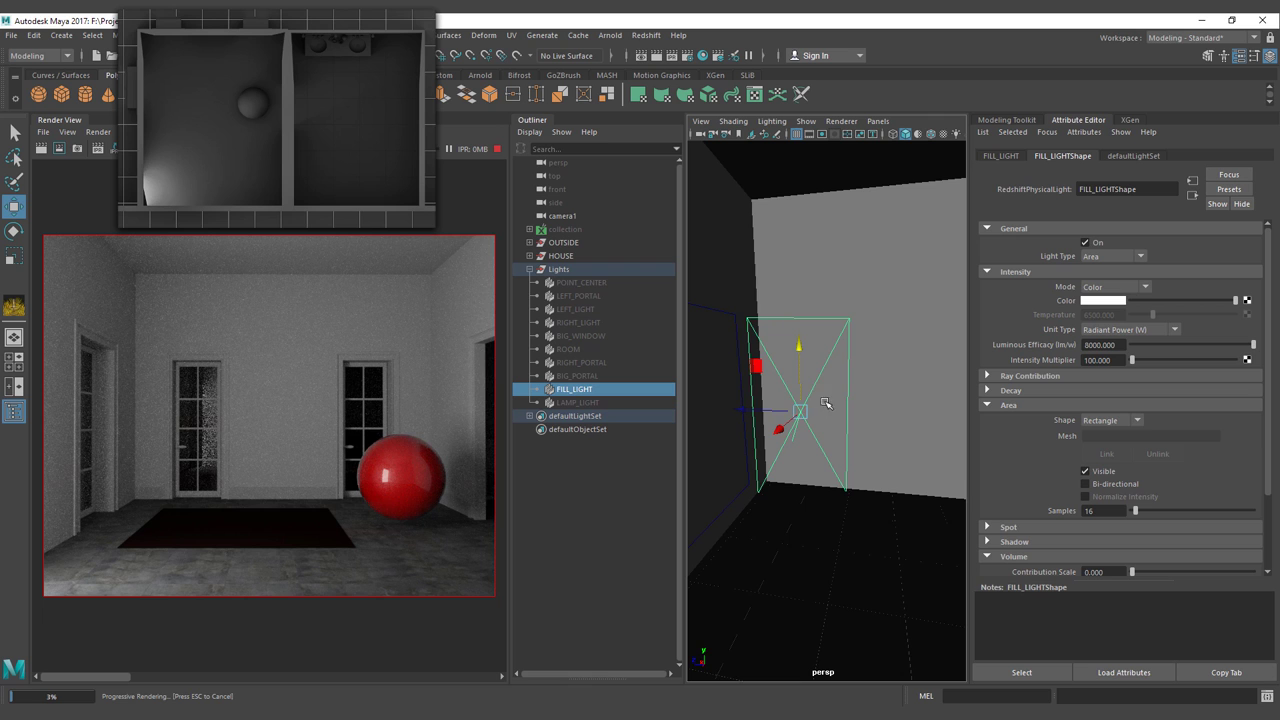
{"action": "left_click_drag", "start_coordinate": [826, 403], "coordinate": [759, 287], "text": "alt"}
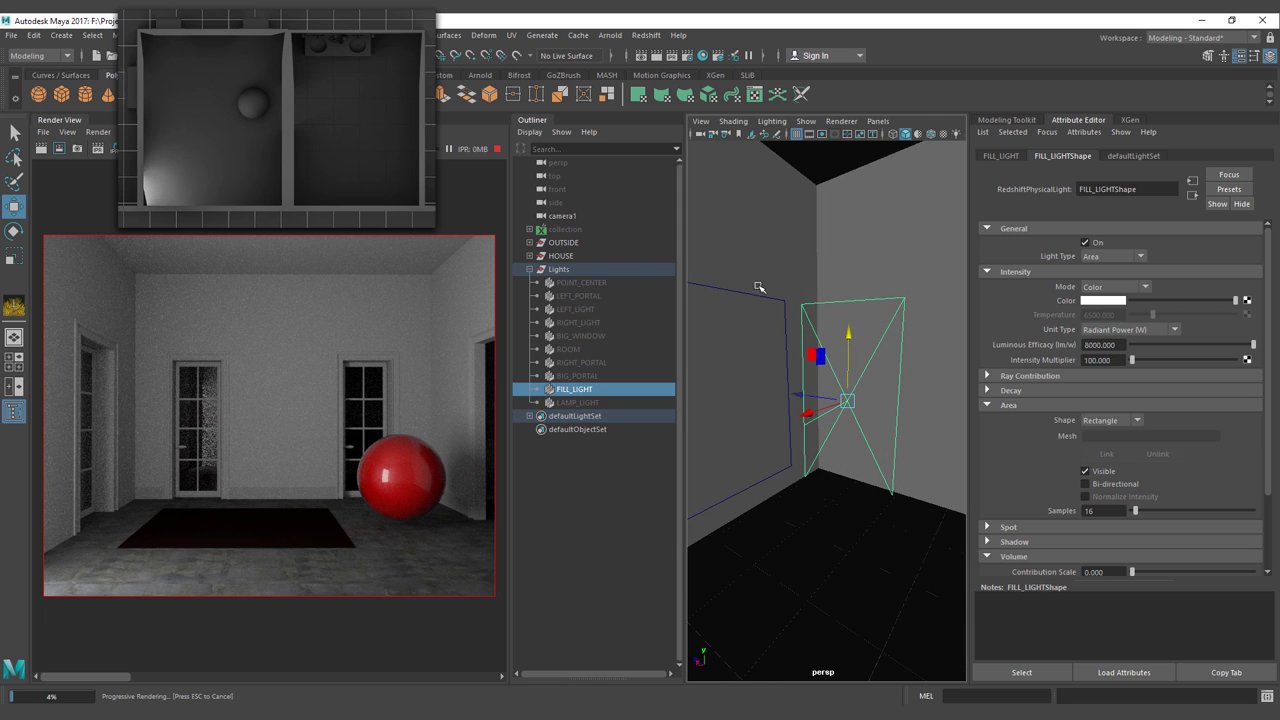
Try moving the WALL mesh away from the open side of the house, and undo the move.
{"action": "left_click", "coordinate": [779, 258]}
{"action": "left_click_drag", "start_coordinate": [826, 320], "coordinate": [825, 433], "text": "alt"}
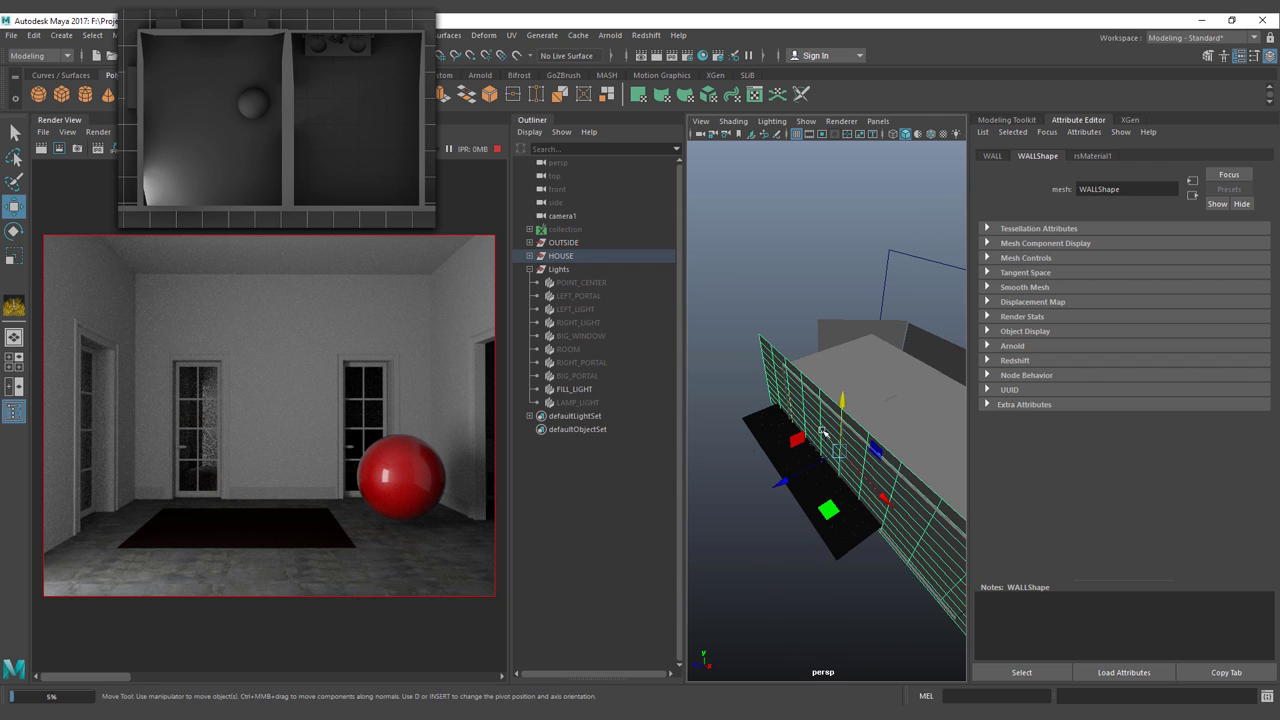
{"action": "left_click_drag", "start_coordinate": [799, 474], "coordinate": [830, 440], "text": "alt"}
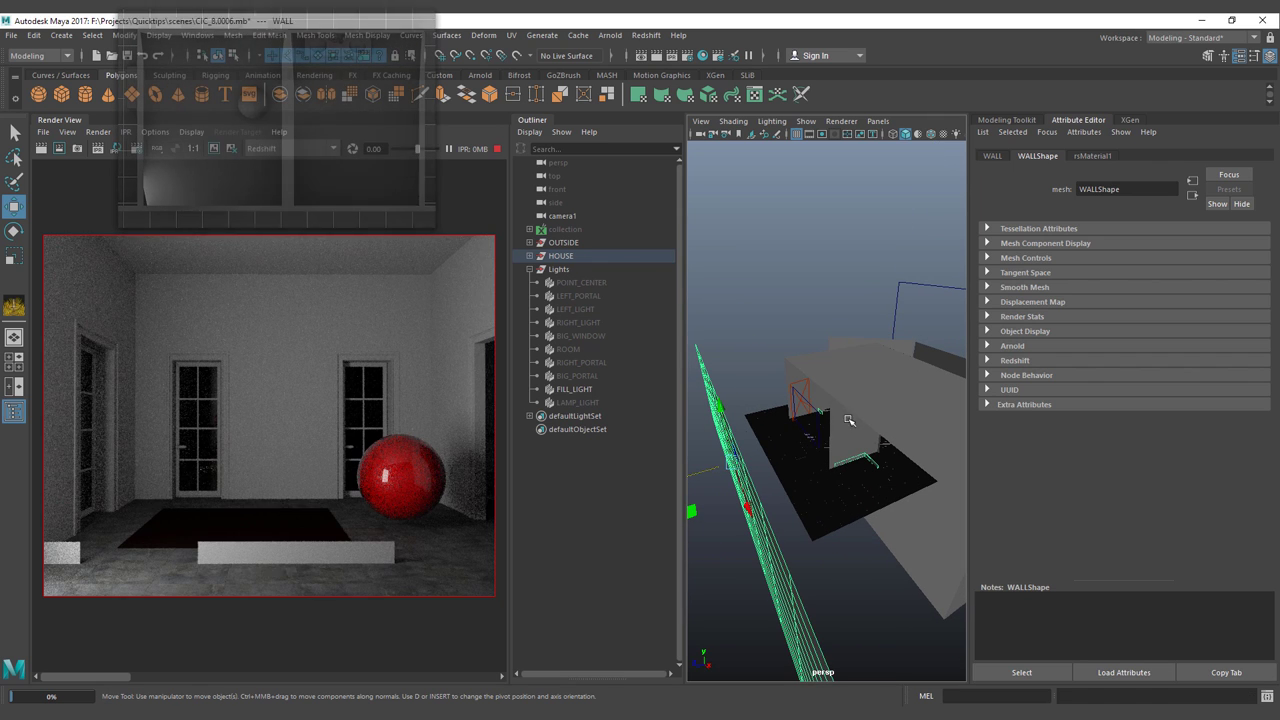
{"action": "left_click_drag", "start_coordinate": [824, 386], "coordinate": [823, 388], "text": "alt"}
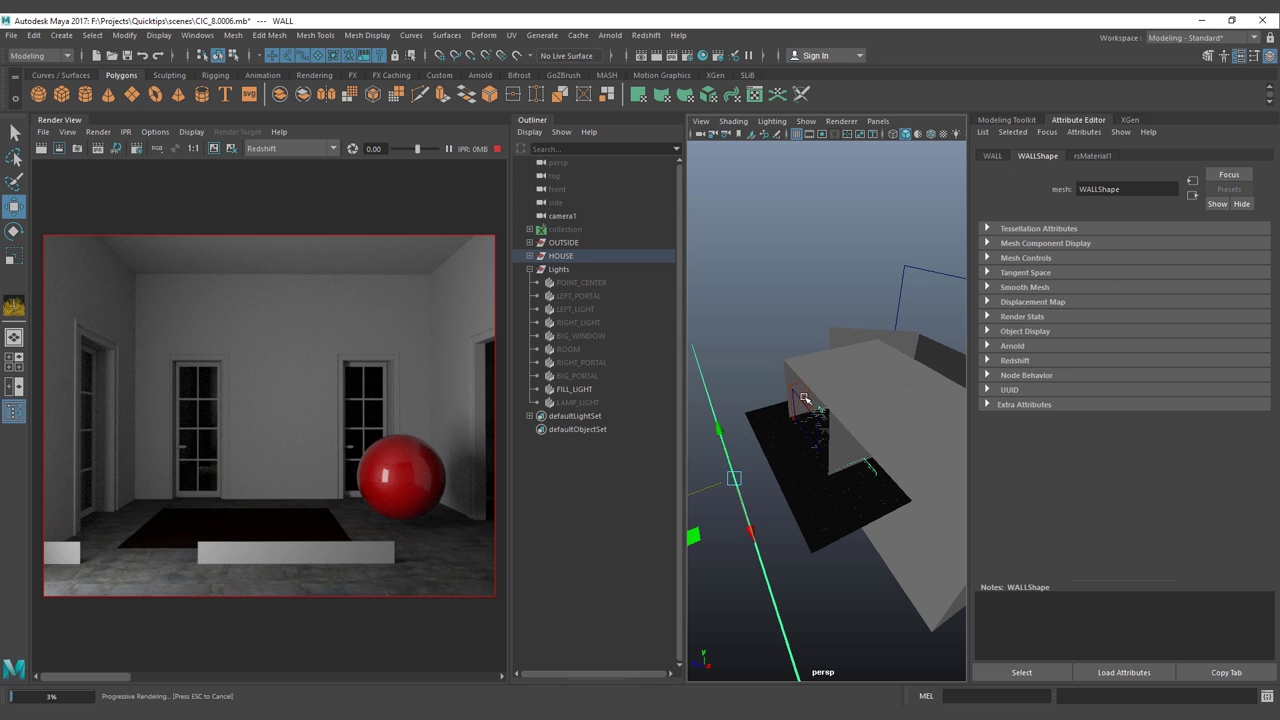
{"action": "left_click_drag", "start_coordinate": [804, 398], "coordinate": [840, 398], "text": "alt"}
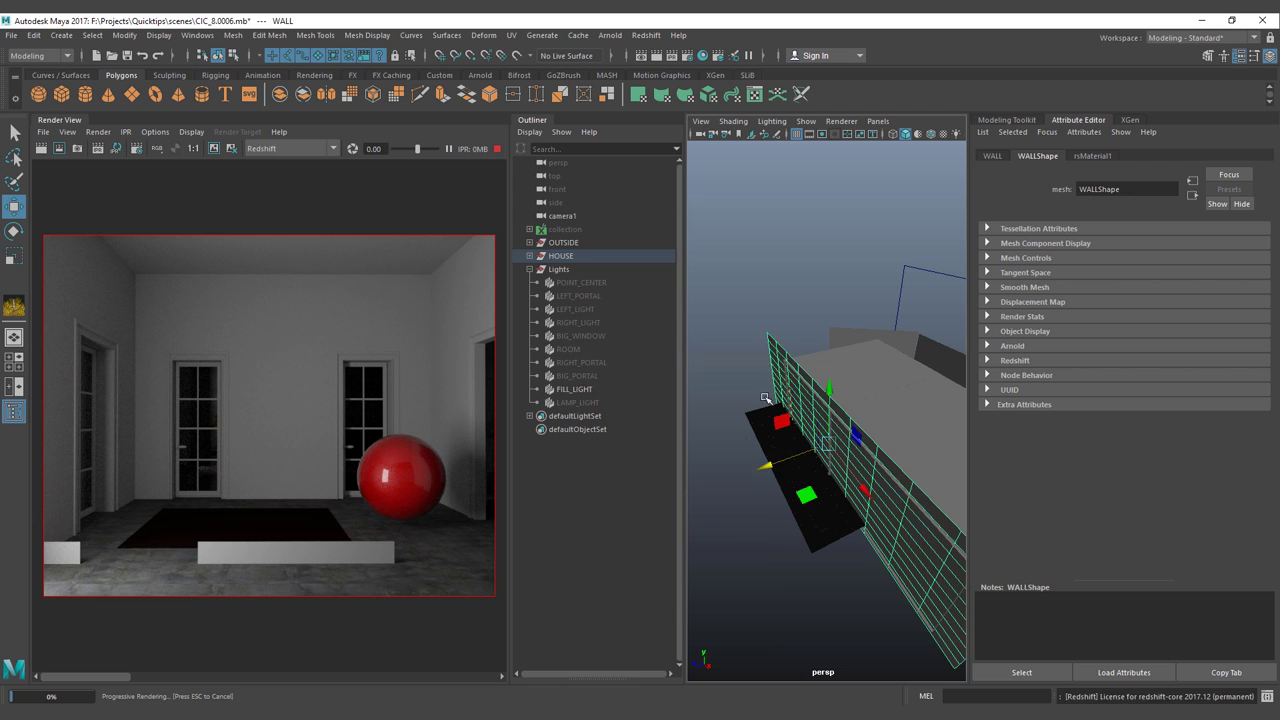
{"action": "right_click_drag", "start_coordinate": [840, 398], "coordinate": [905, 403], "text": "alt"}
{"action": "key", "text": "ctrl+z"}
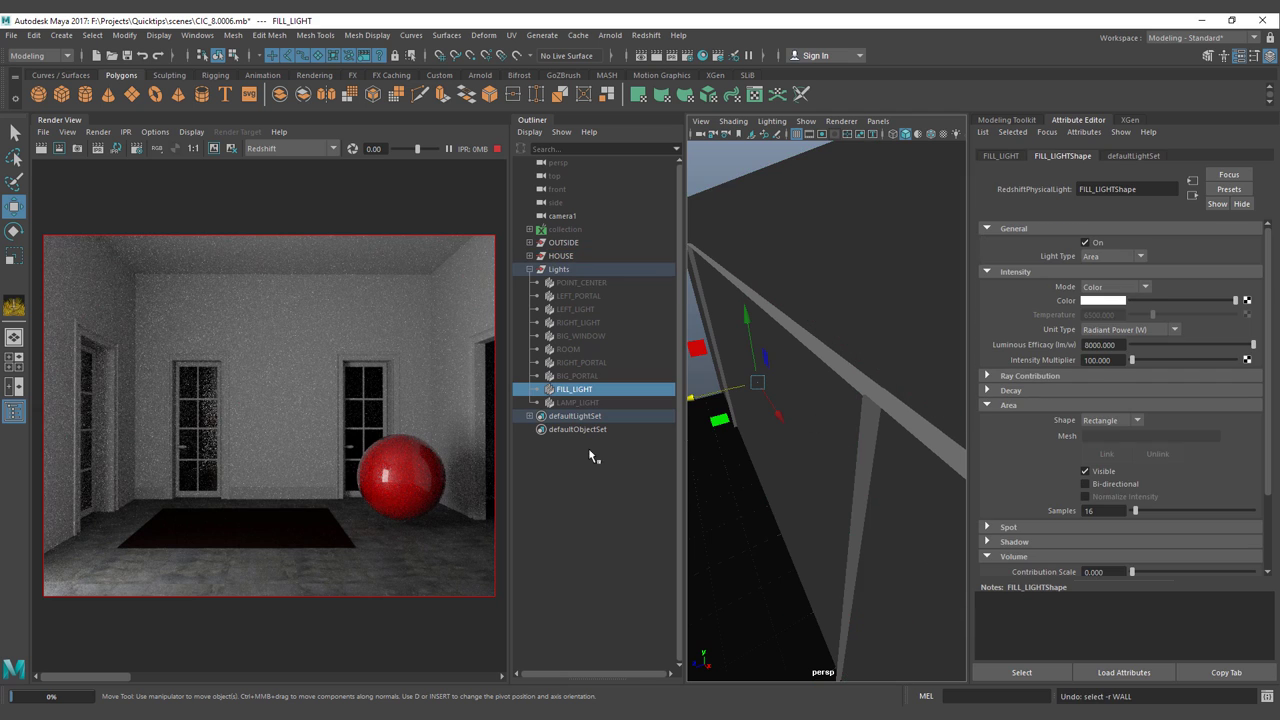
Shift the WALL mesh outward again to compare FILL_LIGHT's effect in the render, and undo the shift and selection.
{"action": "right_click_drag", "start_coordinate": [834, 392], "coordinate": [773, 298], "text": "alt"}
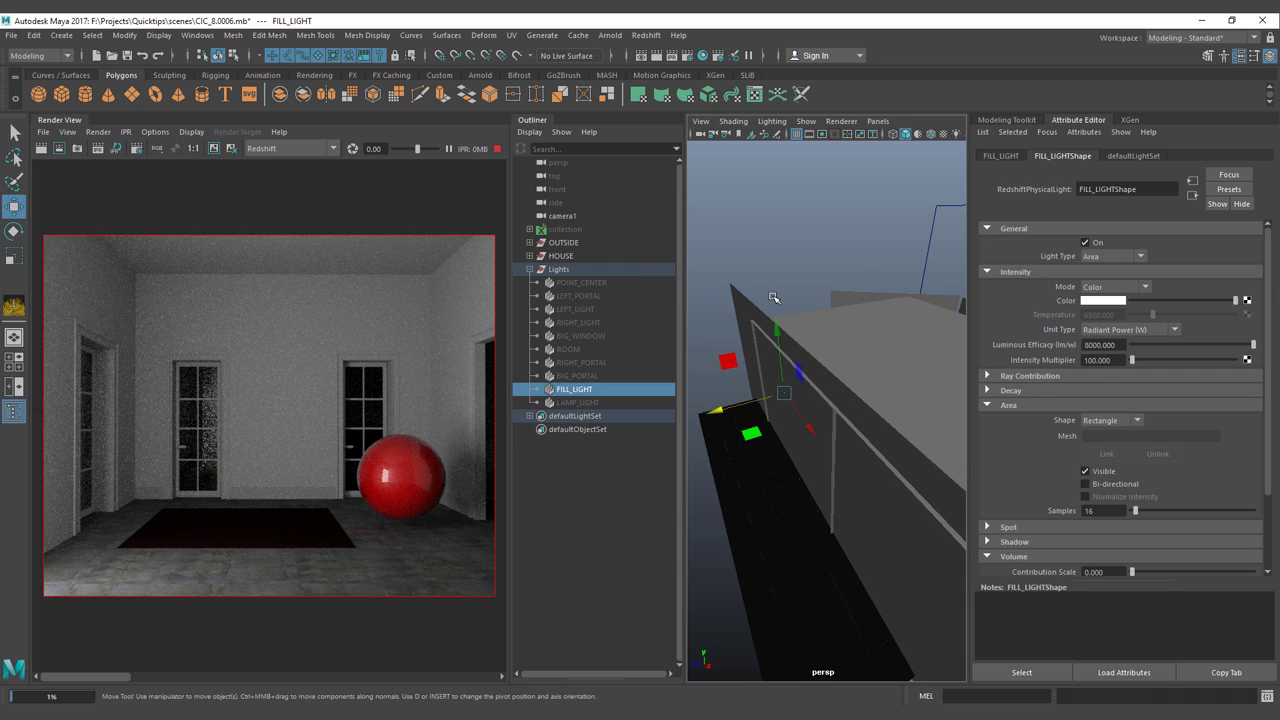
{"action": "left_click", "coordinate": [739, 323]}
{"action": "left_click_drag", "start_coordinate": [780, 505], "coordinate": [744, 515]}
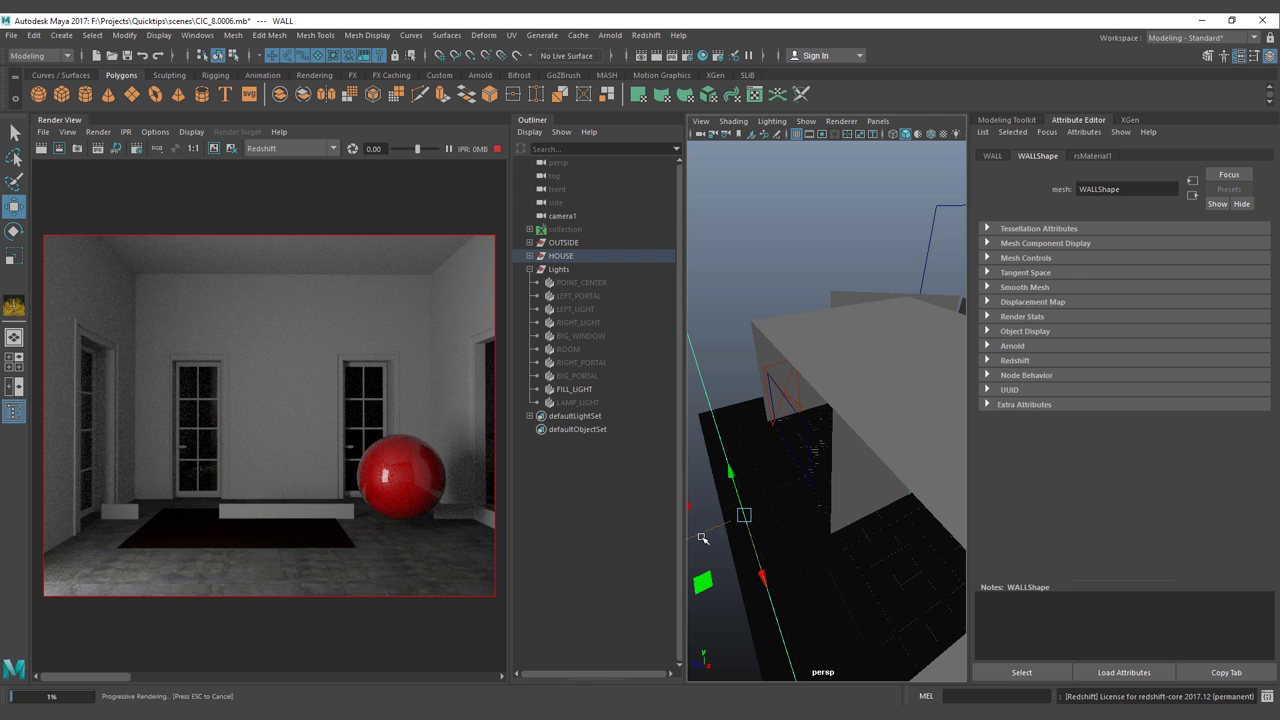
{"action": "key", "text": "ctrl+z"}
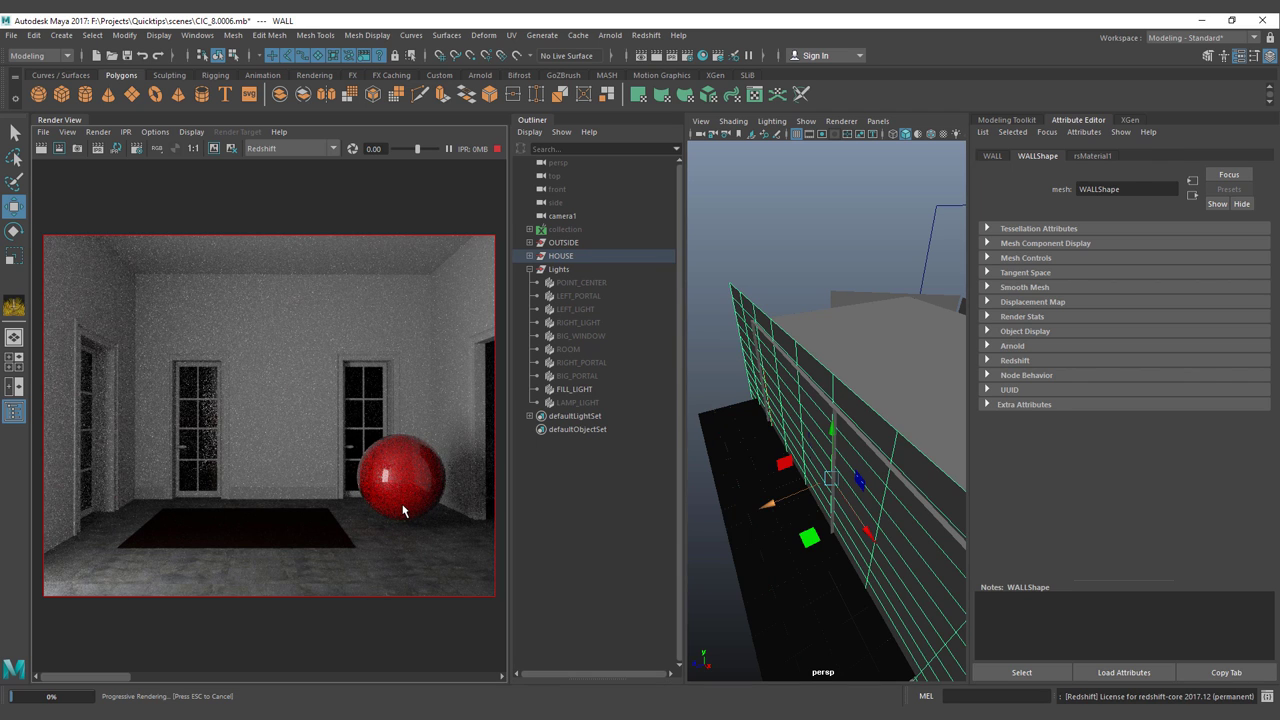
{"action": "key", "text": "ctrl+z"}
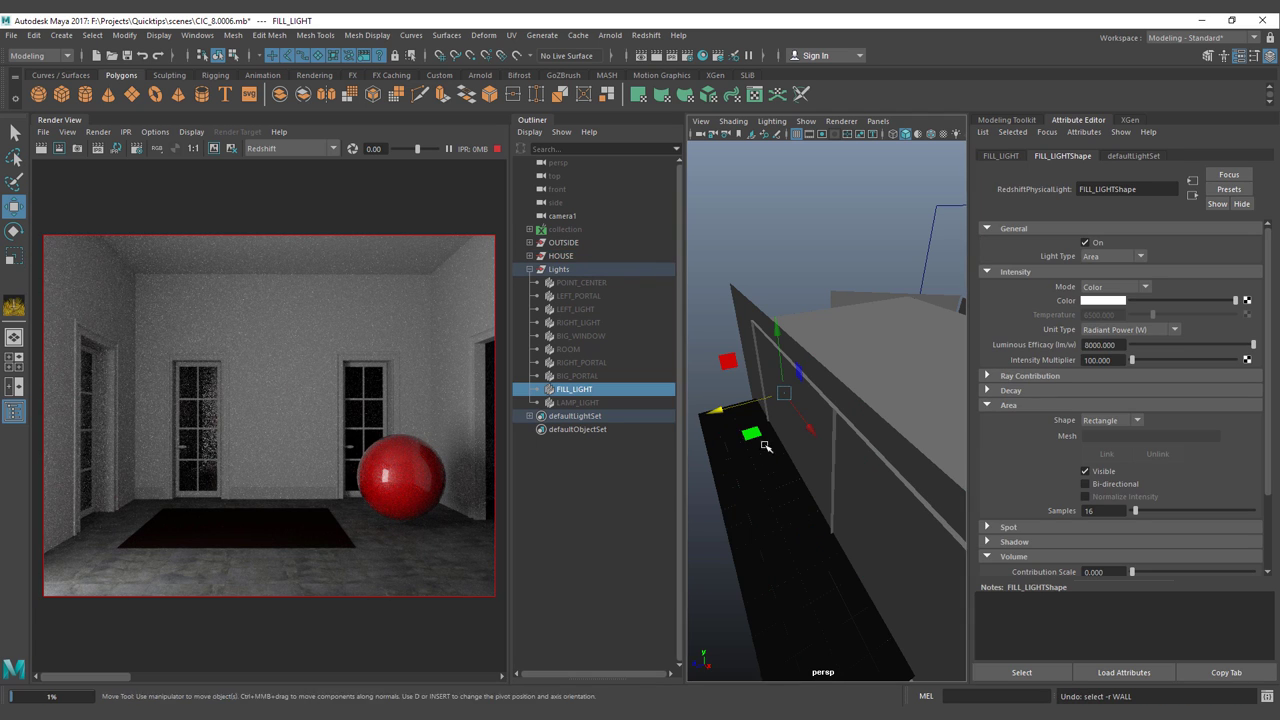
Examine the room's interior and its two back windows from inside the perspective view.
{"action": "left_click_drag", "start_coordinate": [766, 446], "coordinate": [823, 426], "text": "alt"}
{"action": "right_click_drag", "start_coordinate": [823, 426], "coordinate": [915, 396], "text": "alt"}
{"action": "left_click_drag", "start_coordinate": [798, 497], "coordinate": [843, 437], "text": "alt"}
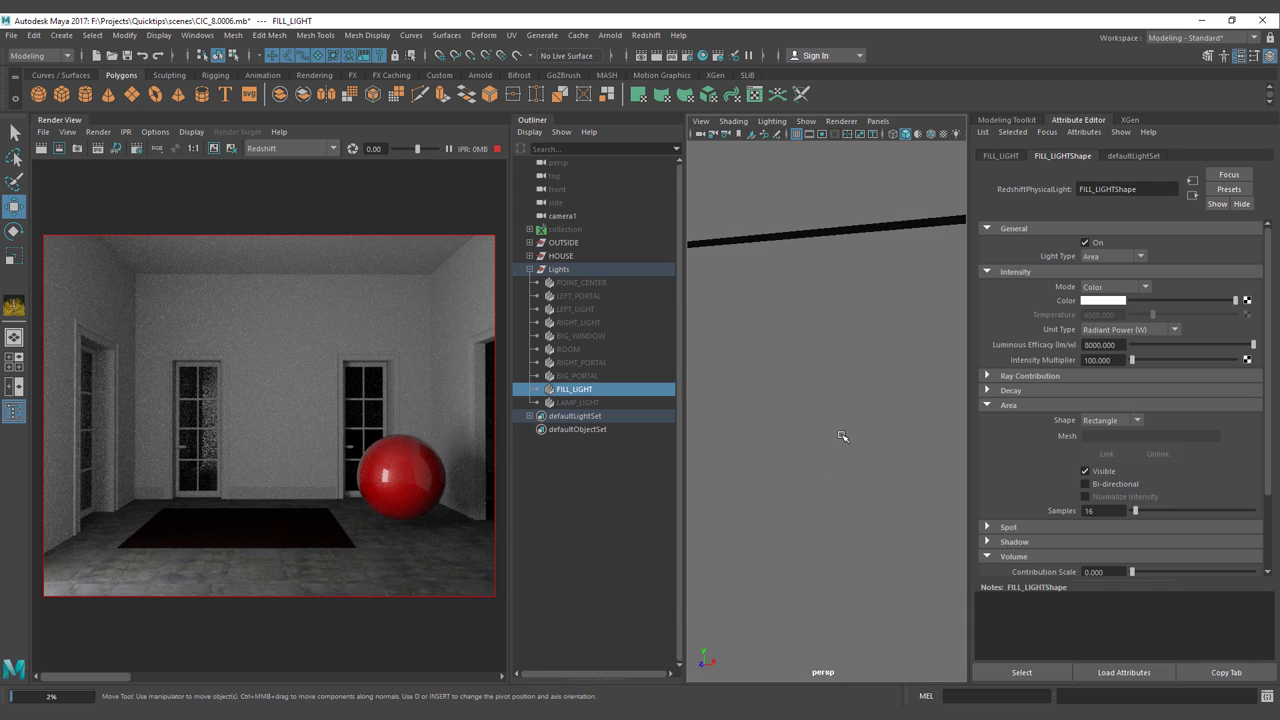
{"action": "right_click_drag", "start_coordinate": [843, 437], "coordinate": [946, 457], "text": "alt"}
{"action": "left_click_drag", "start_coordinate": [946, 457], "coordinate": [883, 451], "text": "alt"}
{"action": "right_click_drag", "start_coordinate": [883, 451], "coordinate": [795, 420], "text": "alt"}
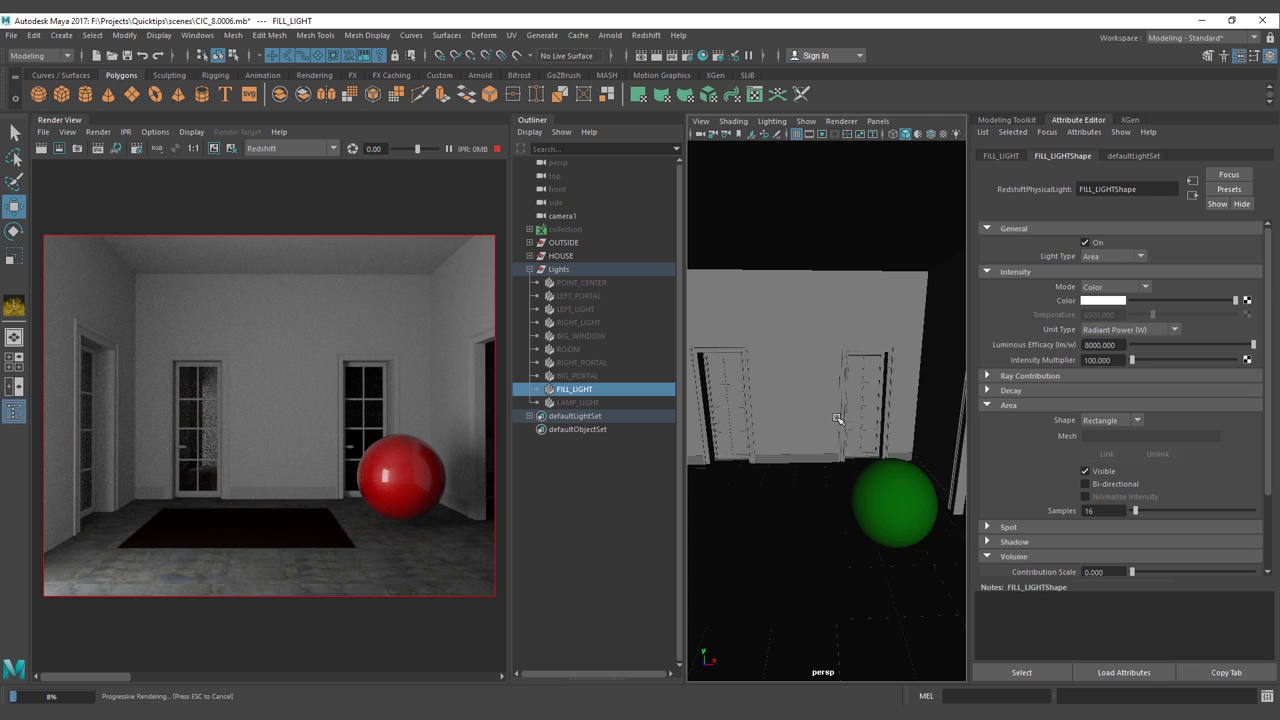
{"action": "middle_click_drag", "start_coordinate": [808, 408], "coordinate": [848, 388], "text": "alt"}
{"action": "left_click_drag", "start_coordinate": [848, 388], "coordinate": [808, 366], "text": "alt"}
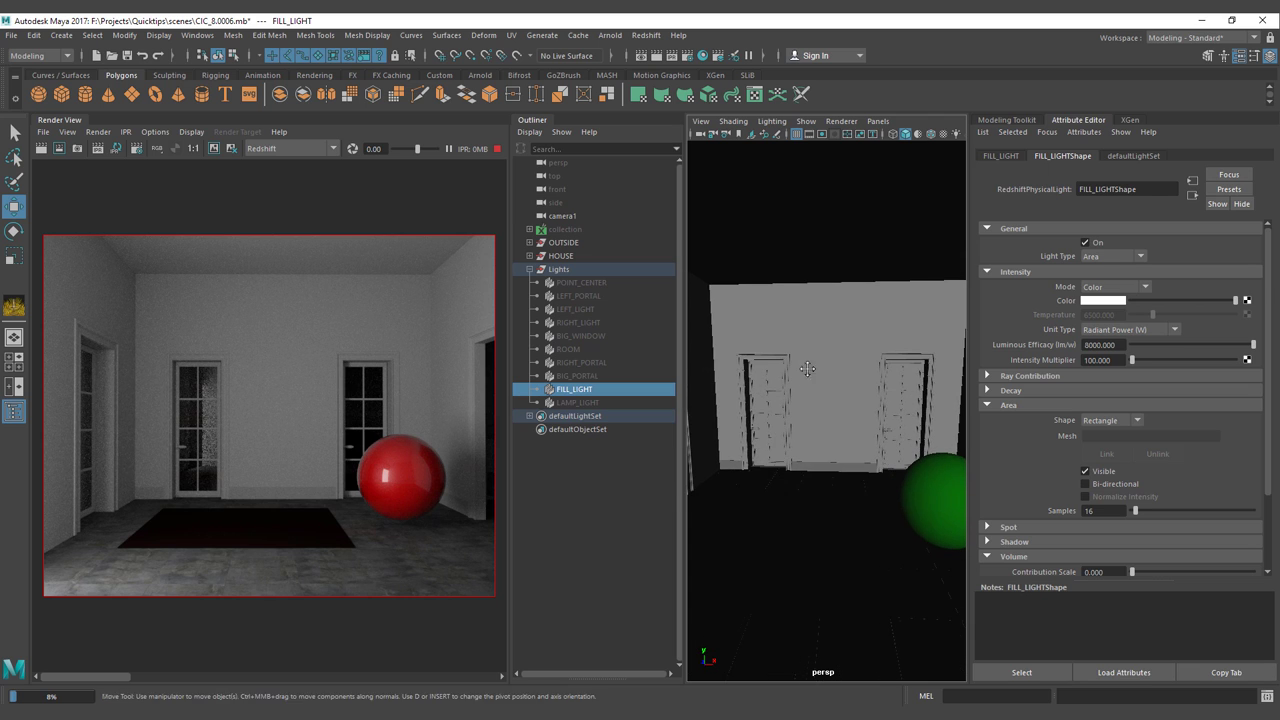
Hide FILL_LIGHT and unhide the LEFT_LIGHT, RIGHT_LIGHT and BIG_WINDOW lights together.
{"action": "key", "text": "ctrl+h"}
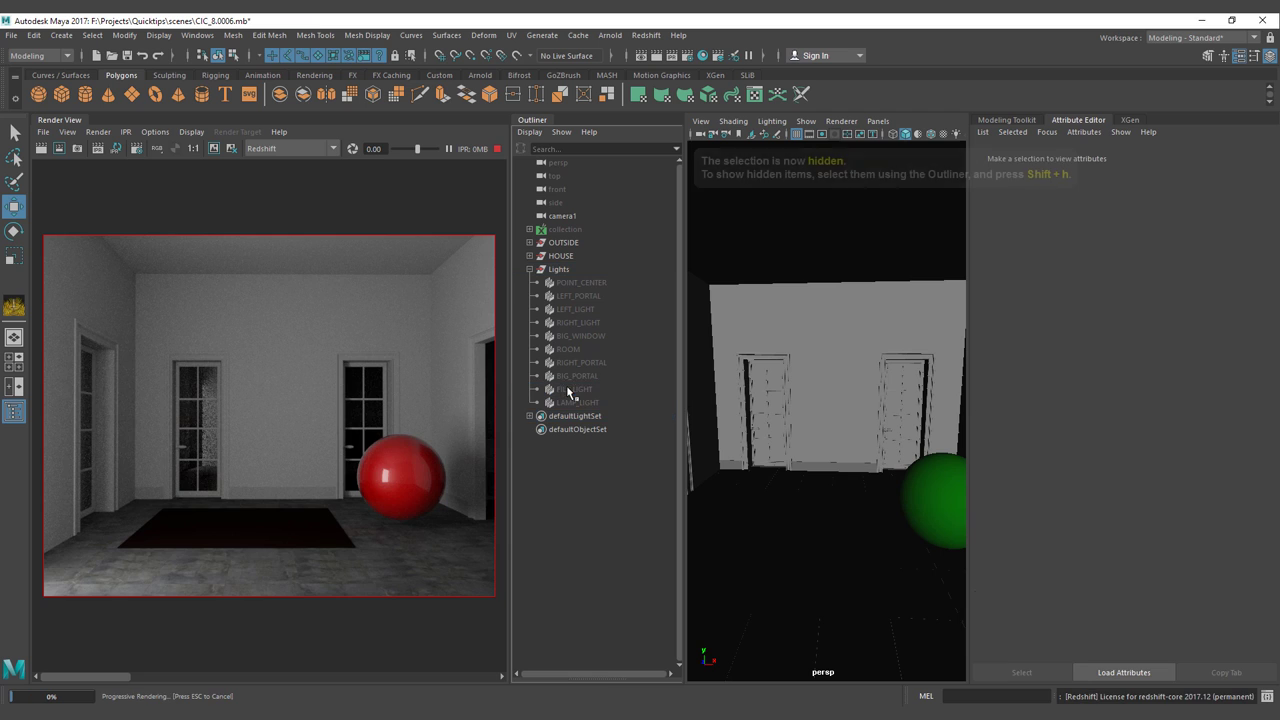
{"action": "left_click", "coordinate": [583, 295]}
{"action": "left_click", "coordinate": [580, 309]}
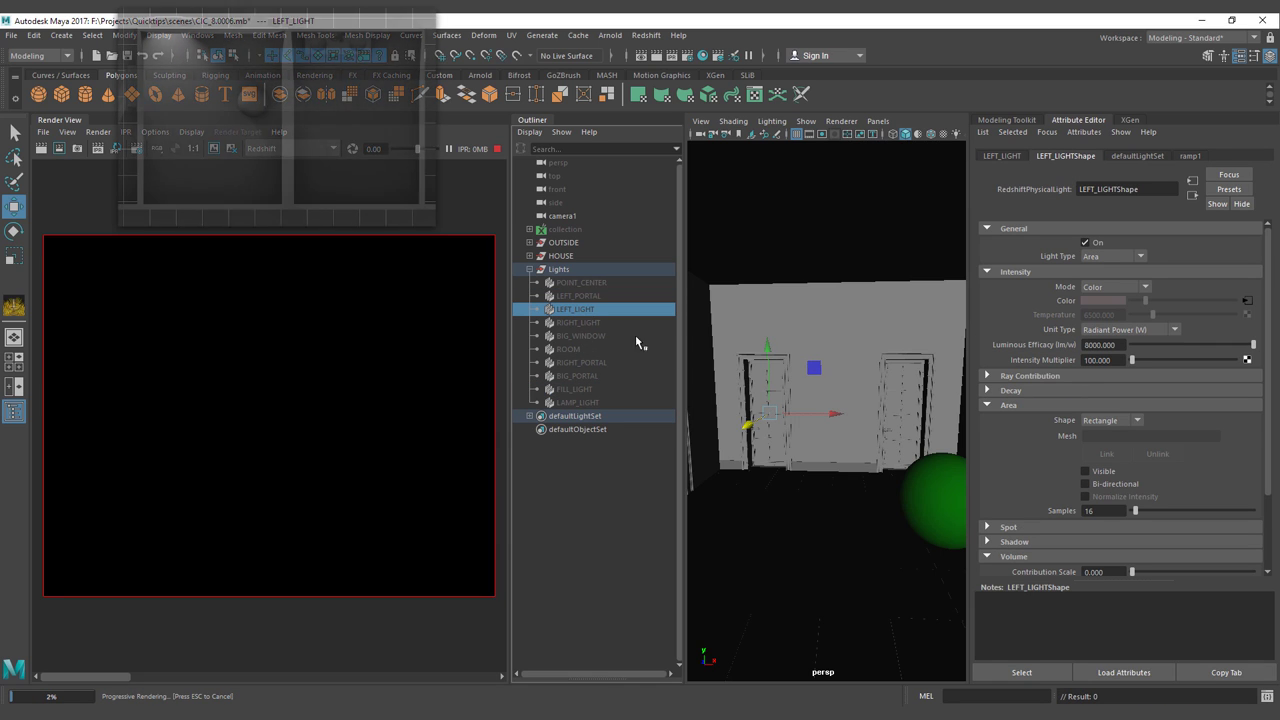
{"action": "left_click", "coordinate": [578, 322], "text": "ctrl"}
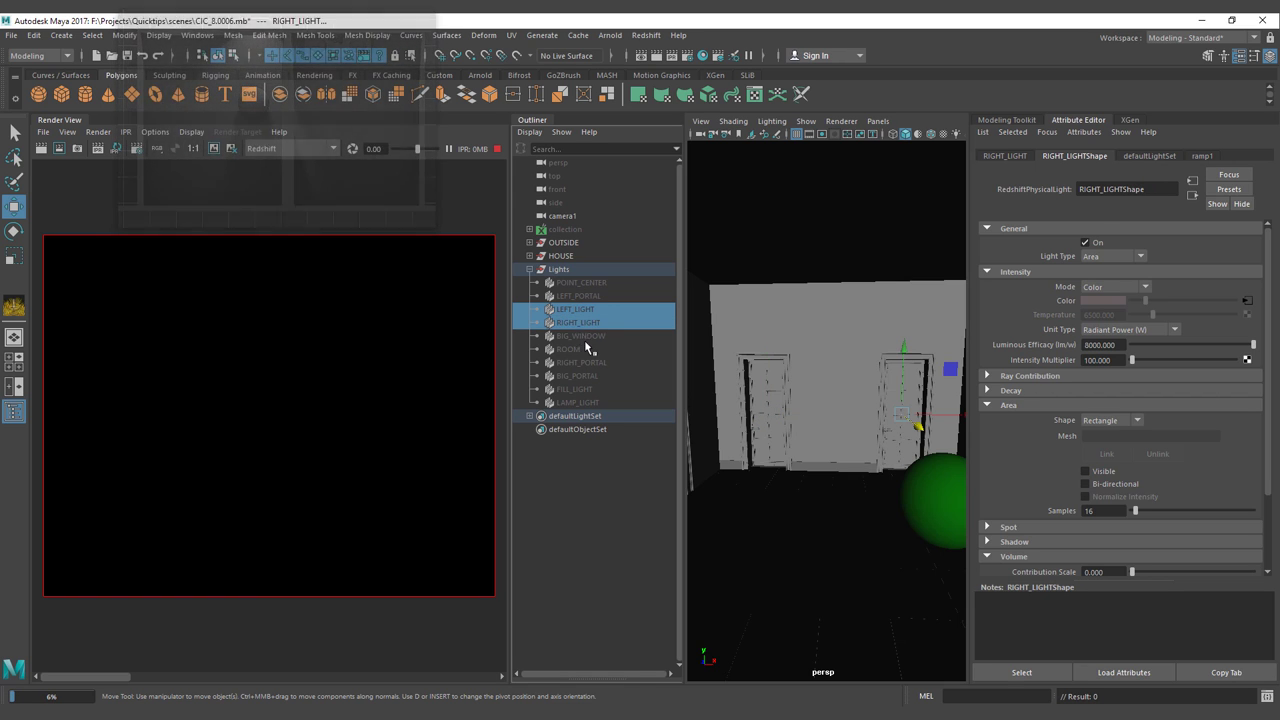
{"action": "left_click", "coordinate": [582, 376], "text": "ctrl"}
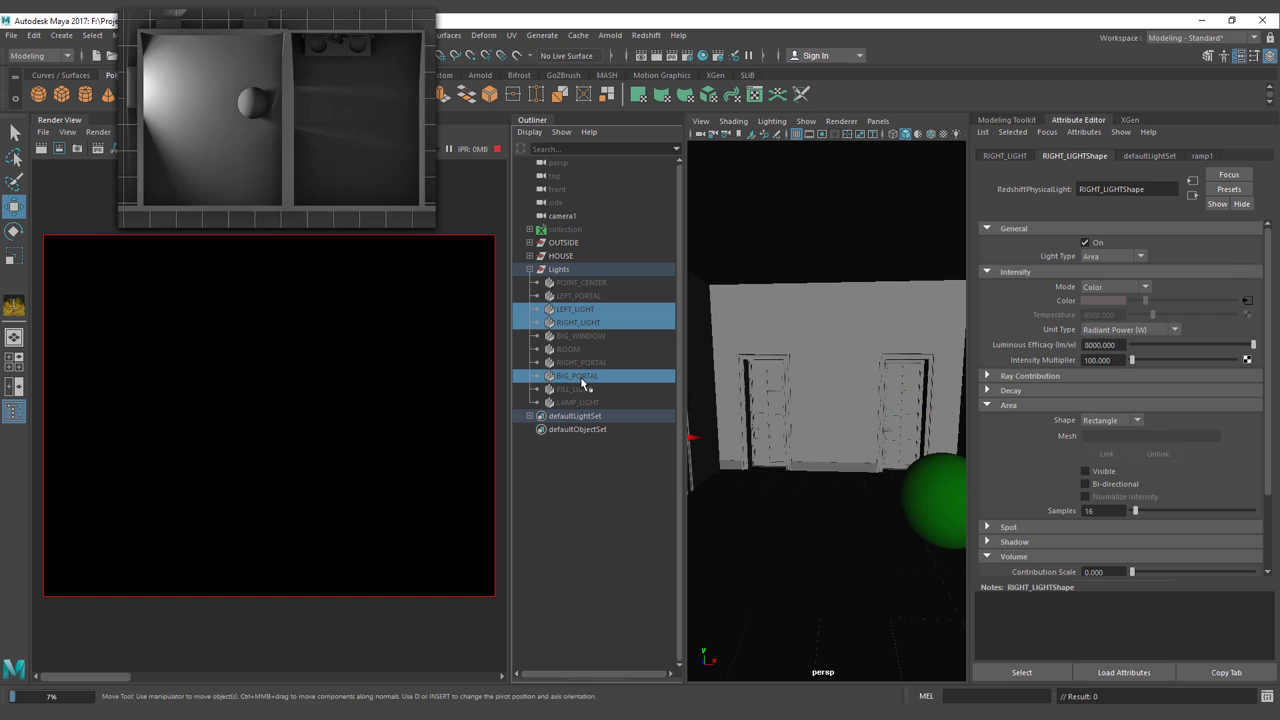
{"action": "left_click", "coordinate": [581, 378], "text": "ctrl"}
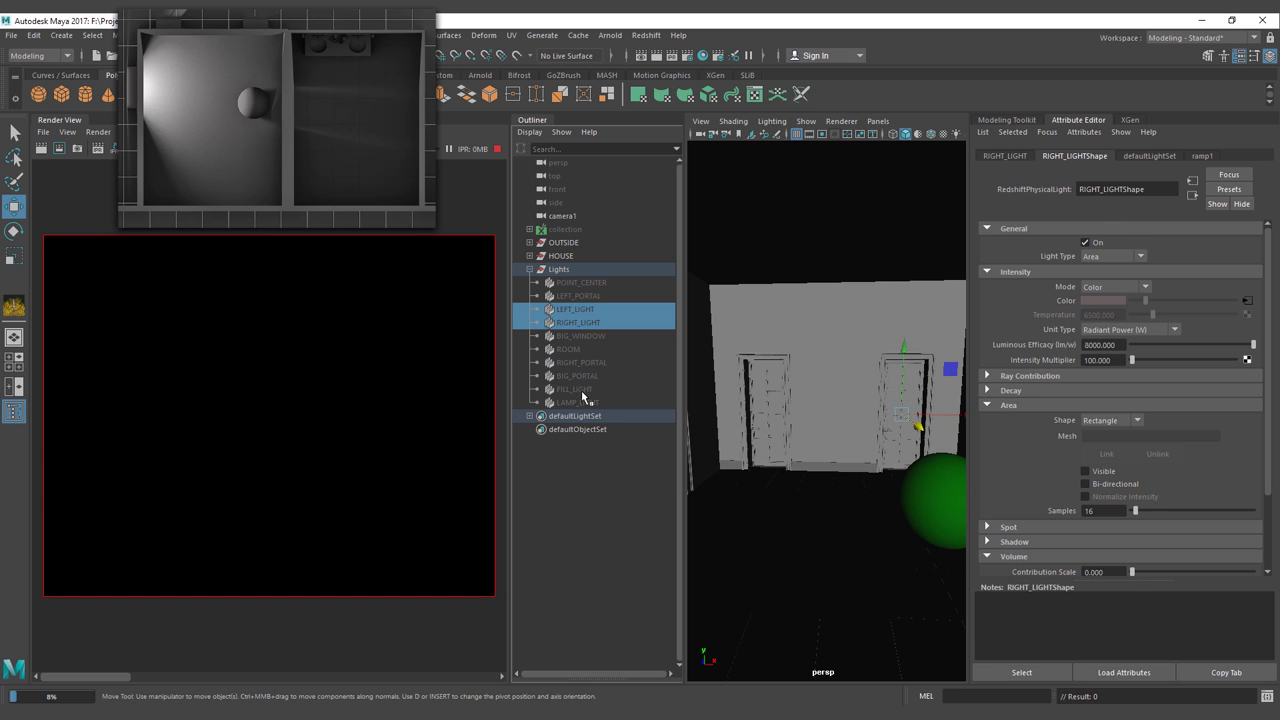
{"action": "left_click", "coordinate": [581, 336], "text": "ctrl"}
{"action": "key", "text": "ctrl+h"}
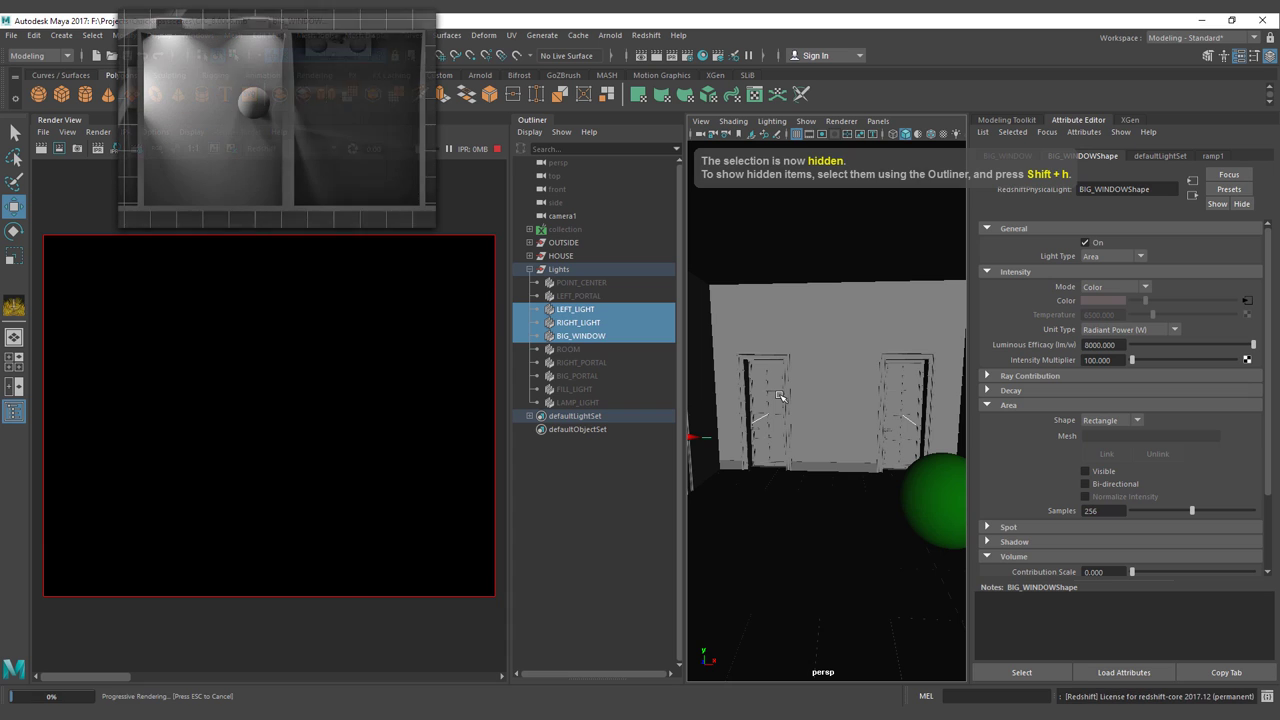
{"action": "key", "text": "shift+h"}
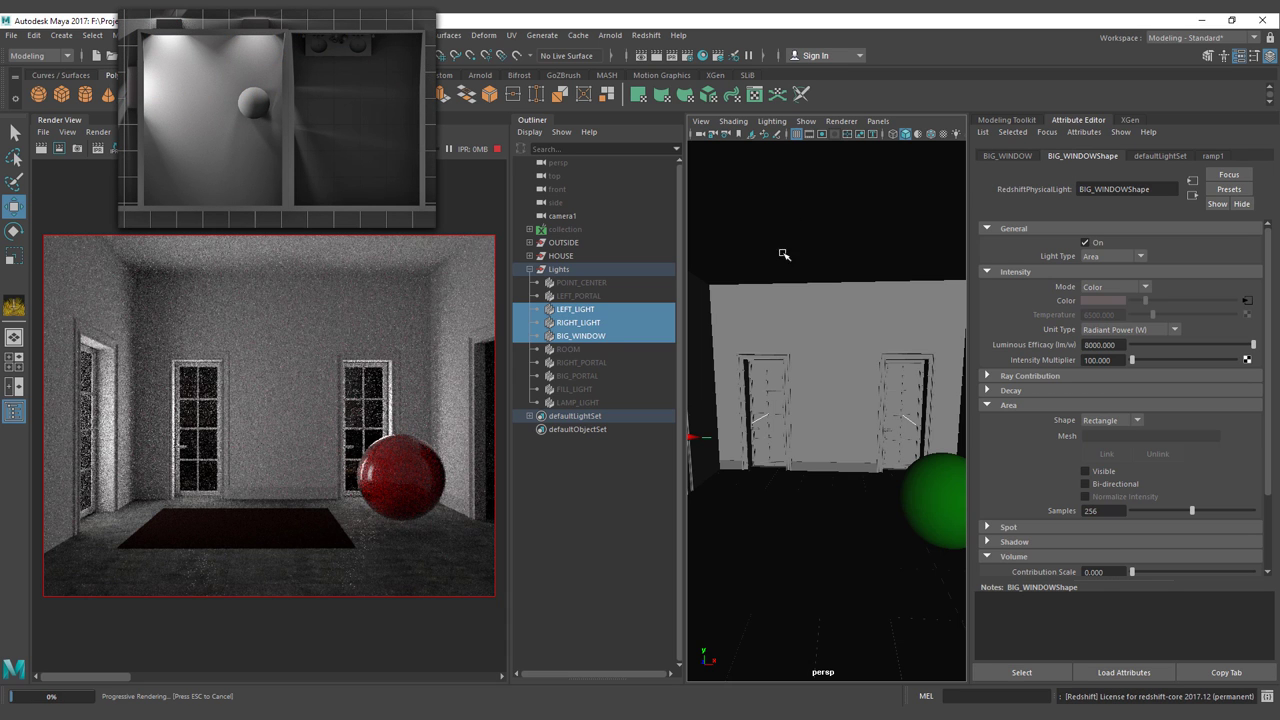
Hide LEFT_LIGHT, RIGHT_LIGHT and BIG_WINDOW, and unhide LEFT_LIGHT on its own.
{"action": "left_click", "coordinate": [565, 309]}
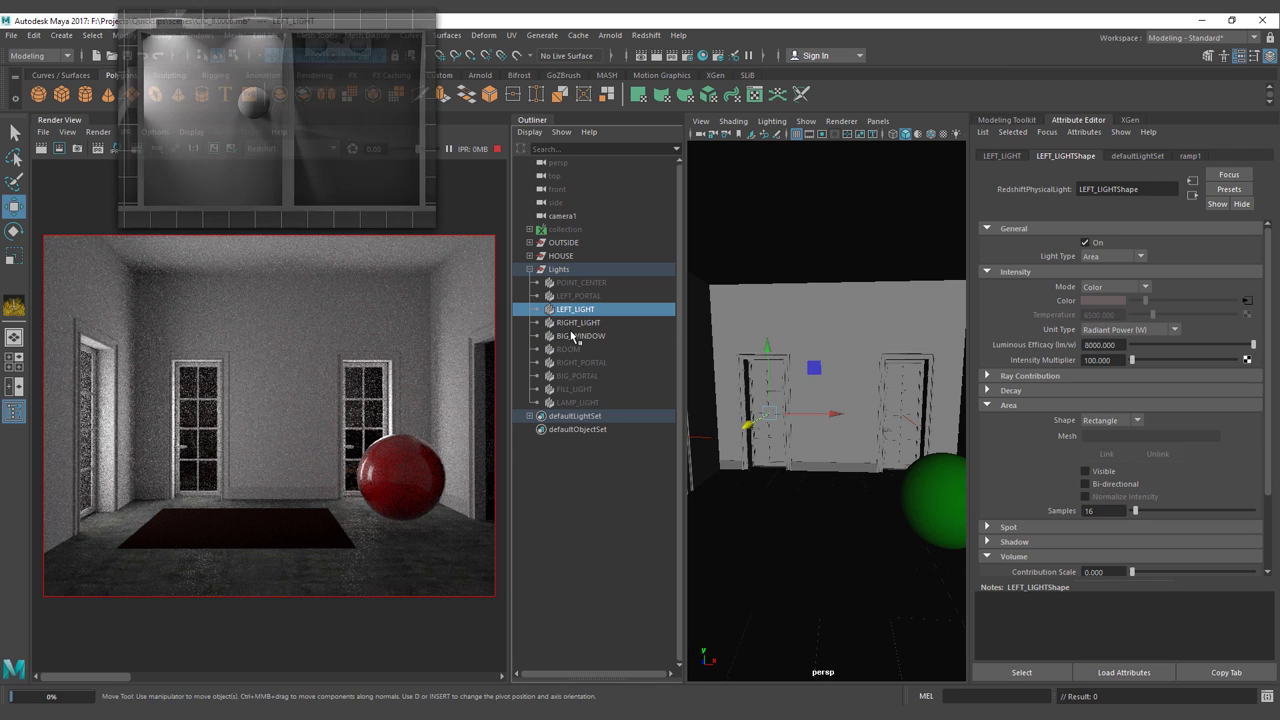
{"action": "left_click", "coordinate": [573, 335], "text": "ctrl"}
{"action": "left_click", "coordinate": [571, 322], "text": "ctrl"}
{"action": "key", "text": "ctrl+h"}
{"action": "left_click", "coordinate": [575, 310]}
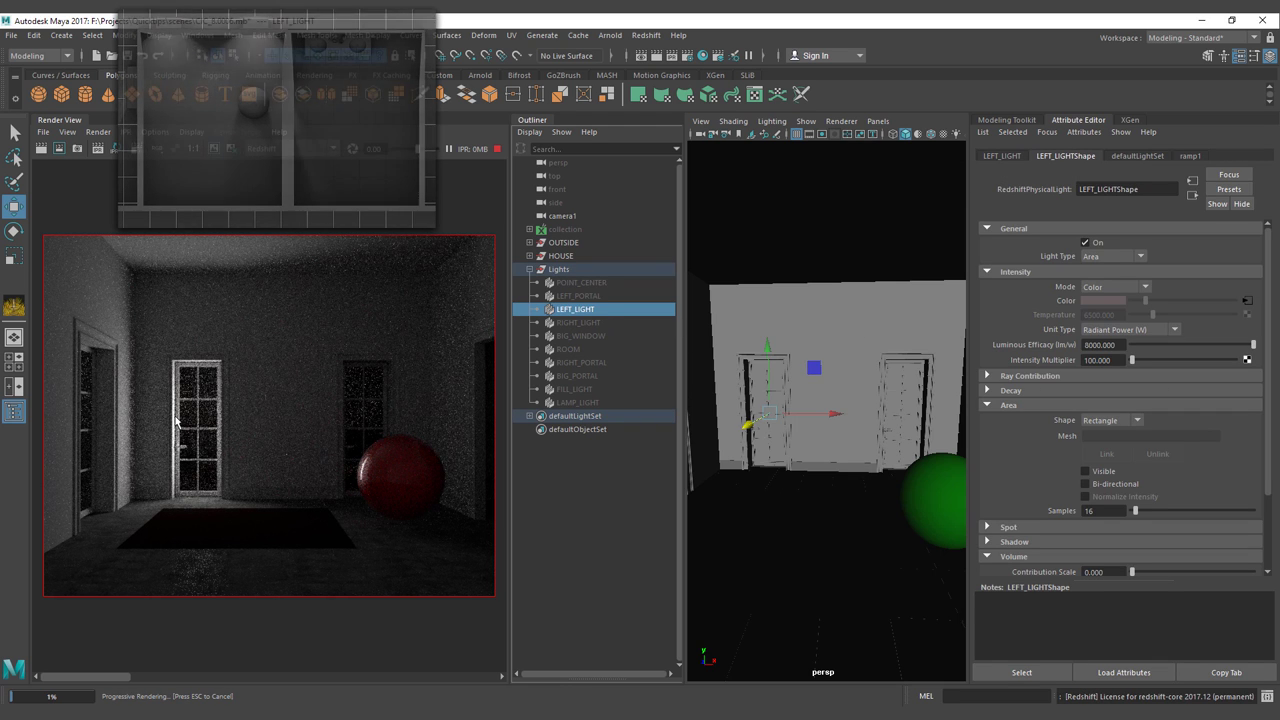
Unhide RIGHT_LIGHT and BIG_WINDOW one after the other to compare each light's contribution in the render.
{"action": "left_click", "coordinate": [580, 323]}
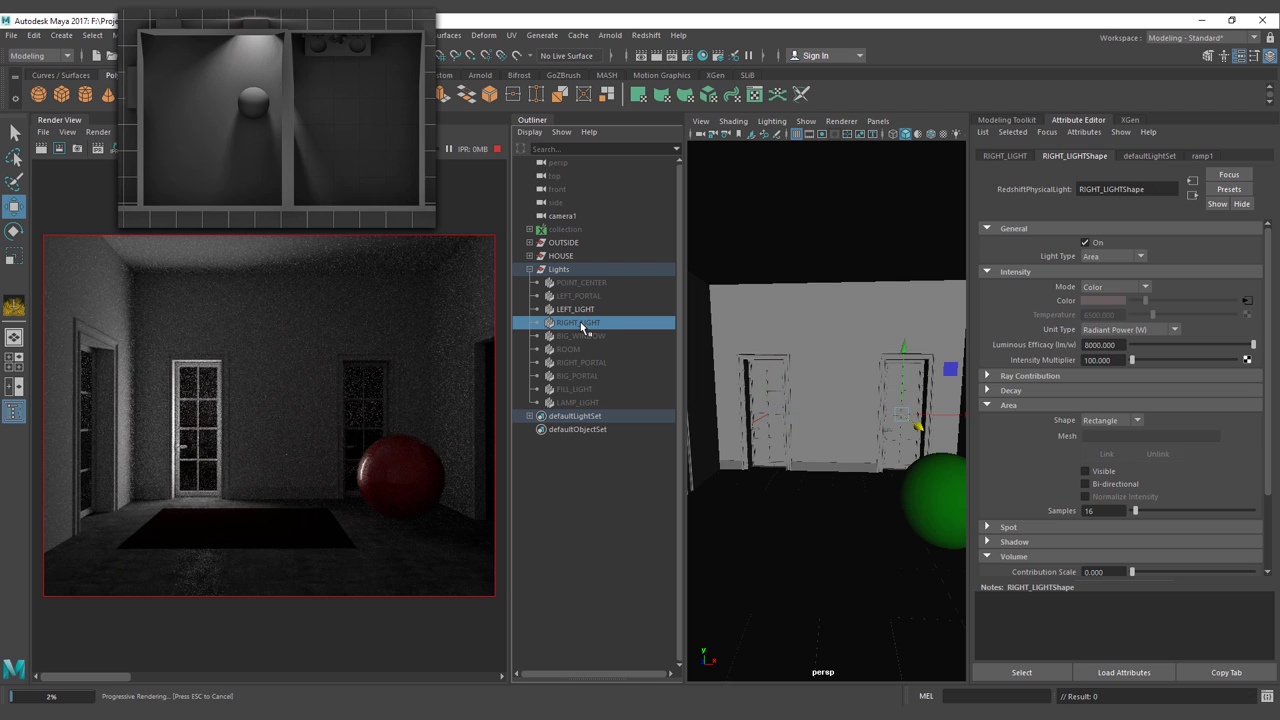
{"action": "key", "text": "shift+h"}
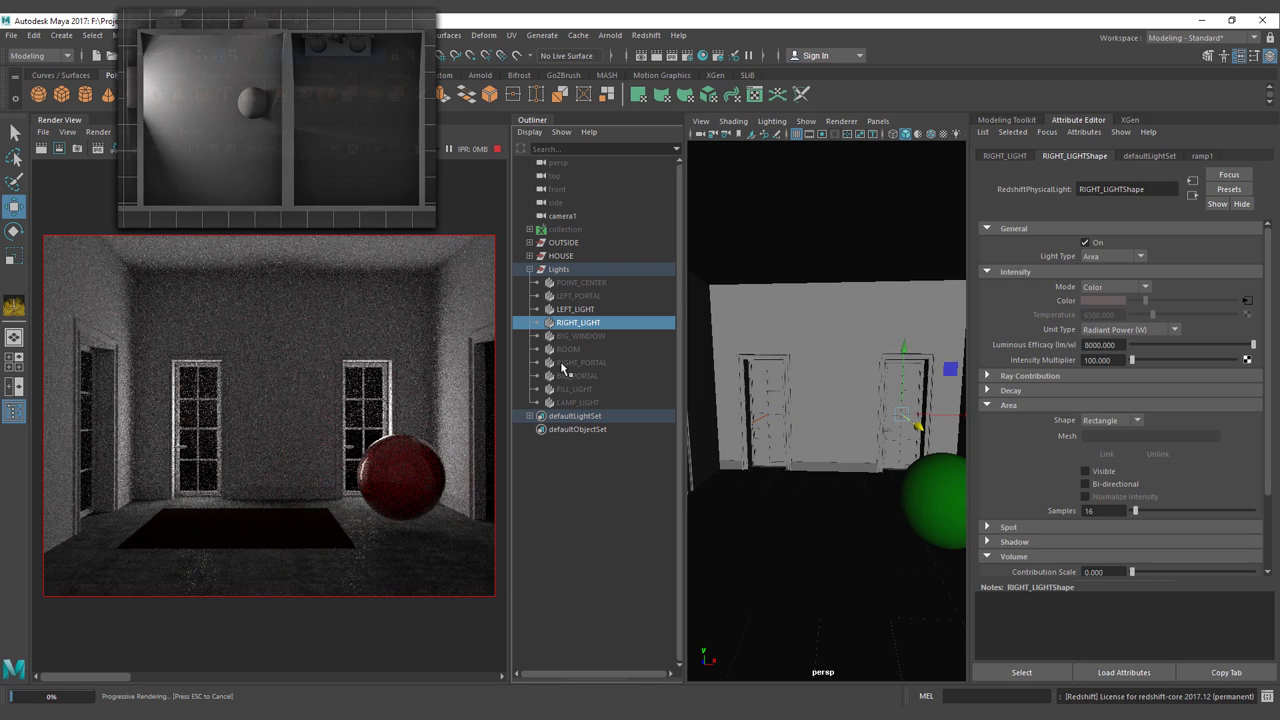
{"action": "left_click", "coordinate": [583, 337]}
{"action": "key", "text": "shift+h"}
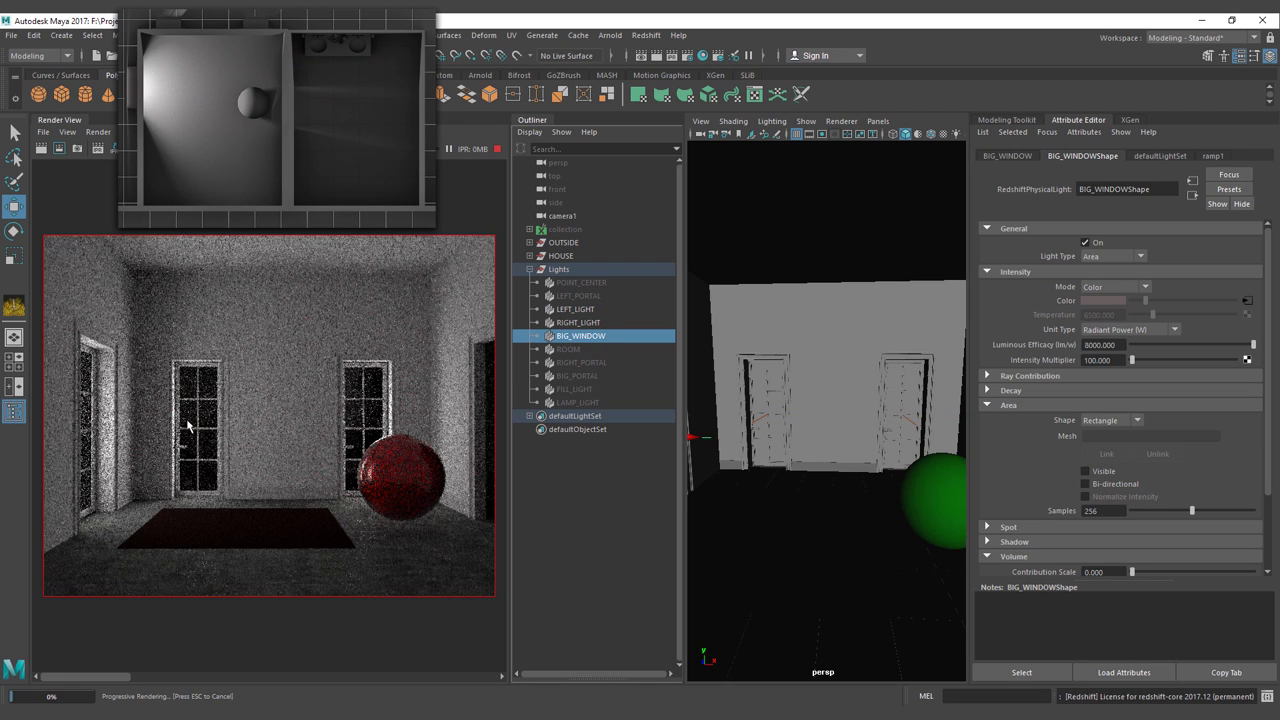
Hide LEFT_LIGHT and RIGHT_LIGHT, and examine BIG_WINDOW's placement and settings at the large window.
{"action": "left_click", "coordinate": [580, 324]}
{"action": "left_click", "coordinate": [575, 310], "text": "shift"}
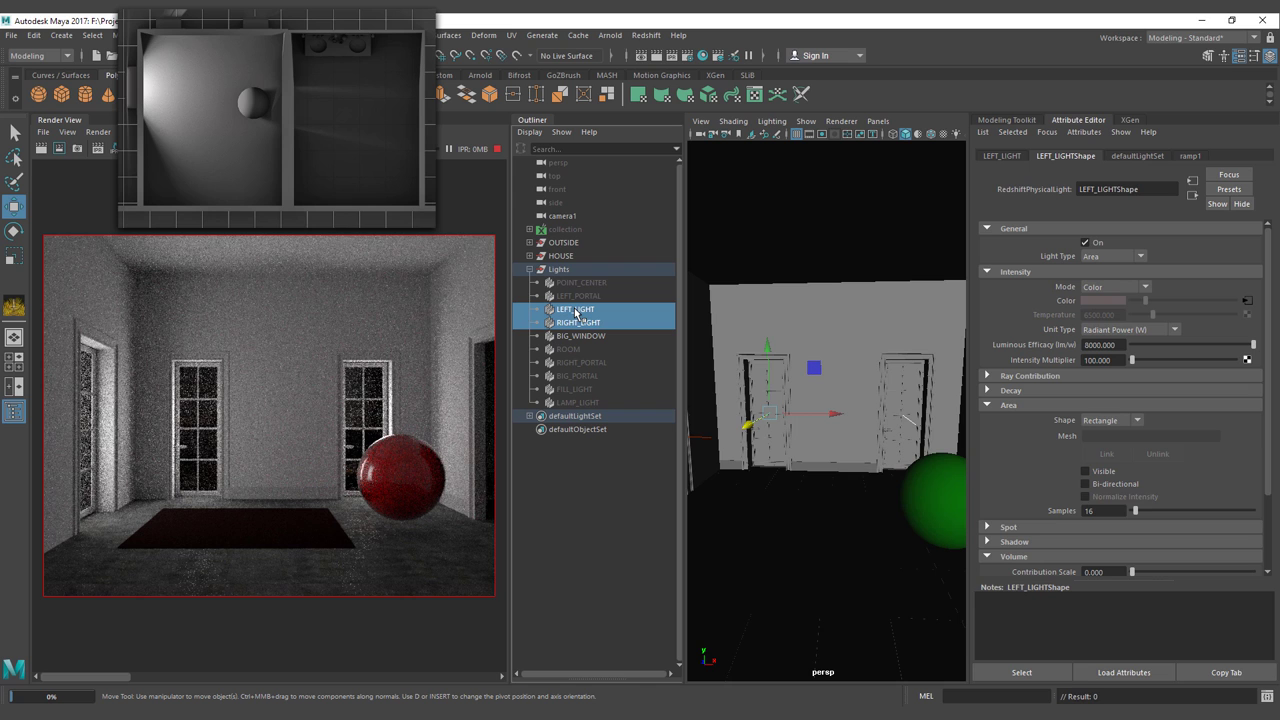
{"action": "key", "text": "ctrl+h"}
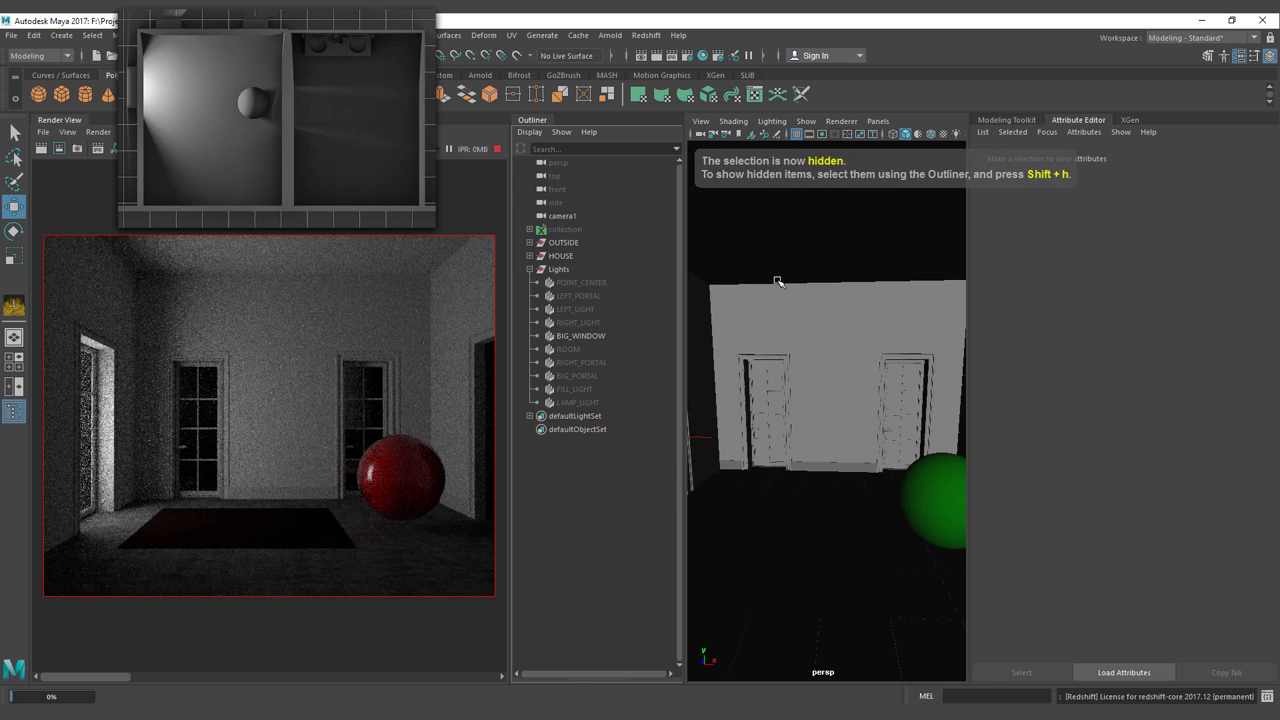
{"action": "left_click_drag", "start_coordinate": [778, 281], "coordinate": [840, 414], "text": "alt"}
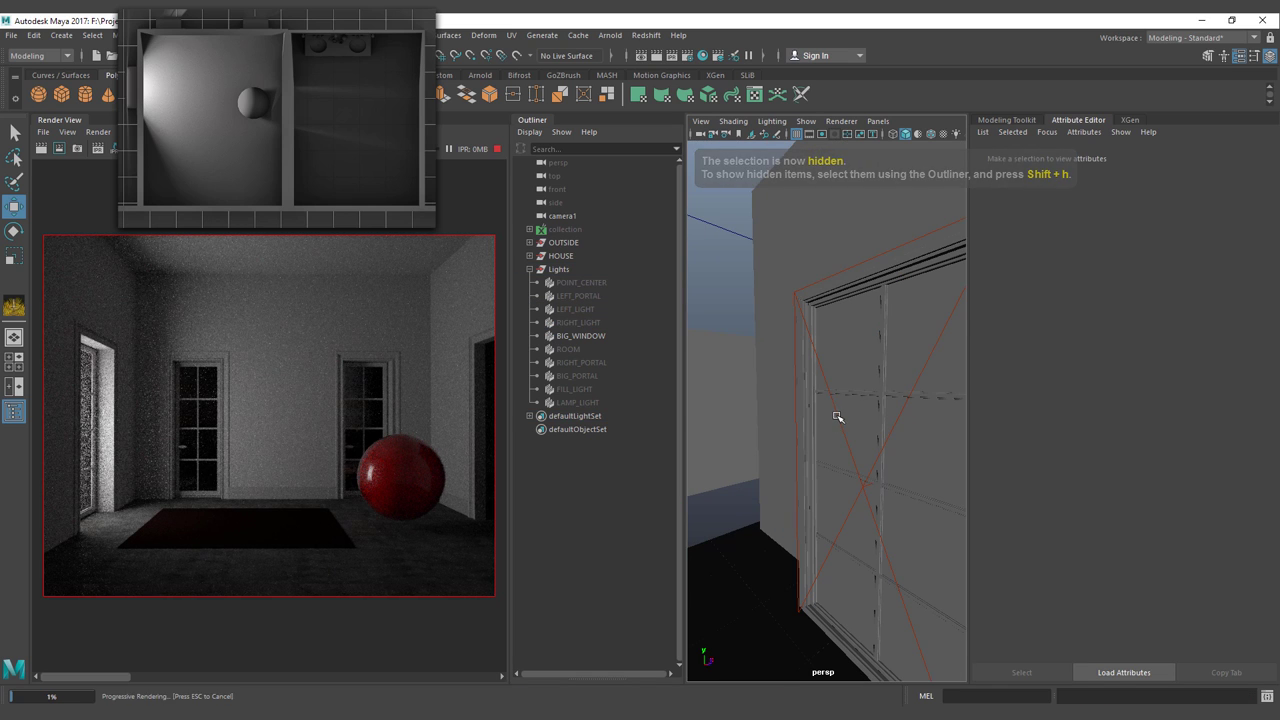
{"action": "left_click", "coordinate": [832, 413]}
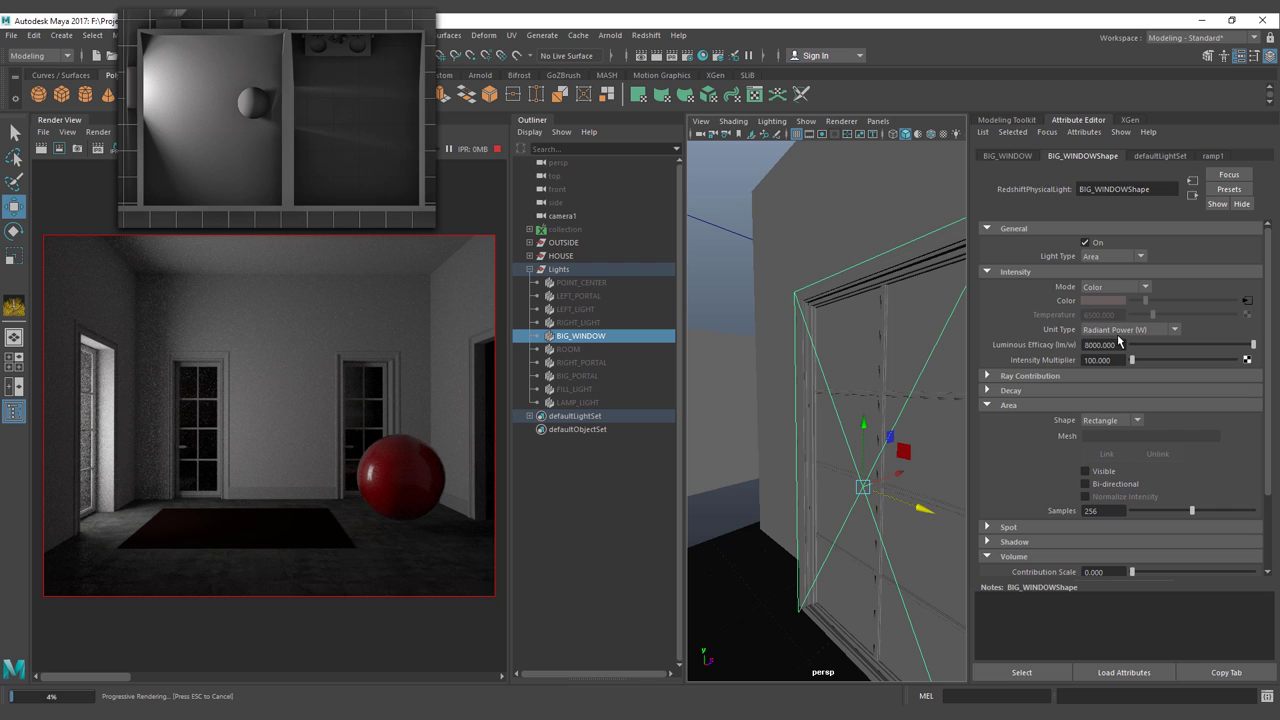
{"action": "left_click_drag", "start_coordinate": [870, 354], "coordinate": [760, 350], "text": "alt"}
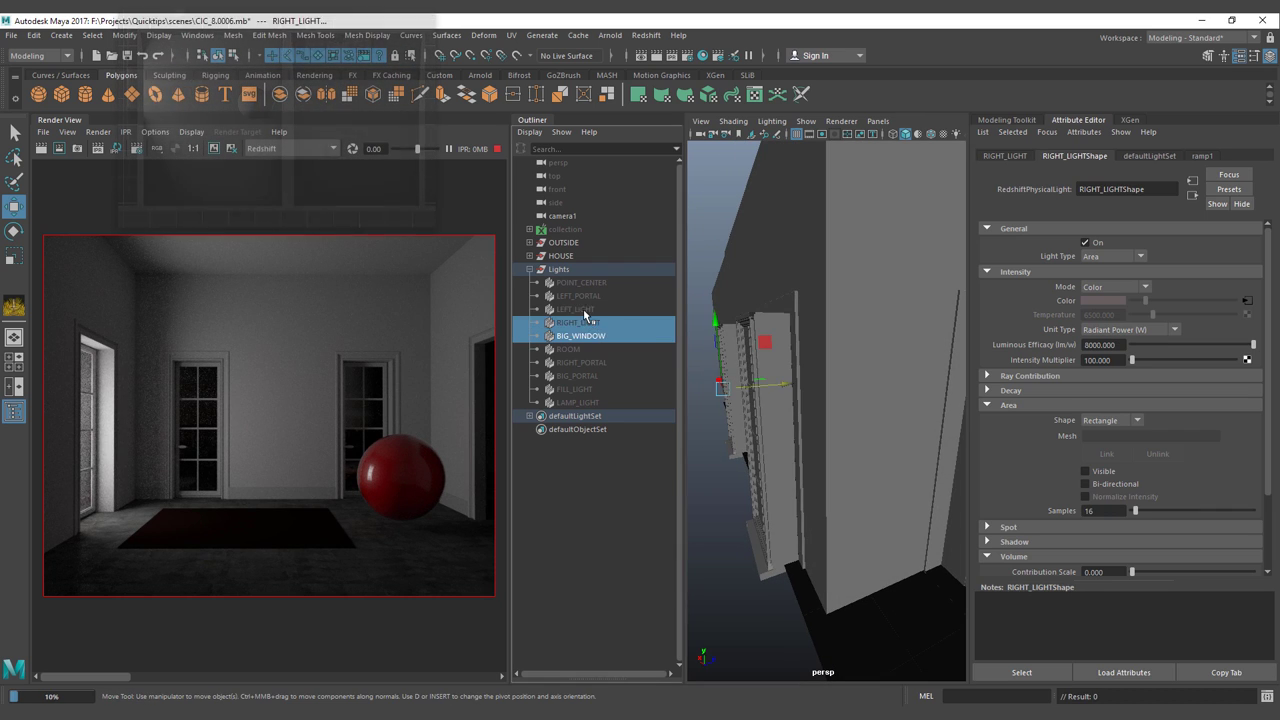
Hide BIG_WINDOW and unhide the LEFT_PORTAL and RIGHT_PORTAL lights.
{"action": "left_click", "coordinate": [578, 309]}
{"action": "key", "text": "ctrl+h"}
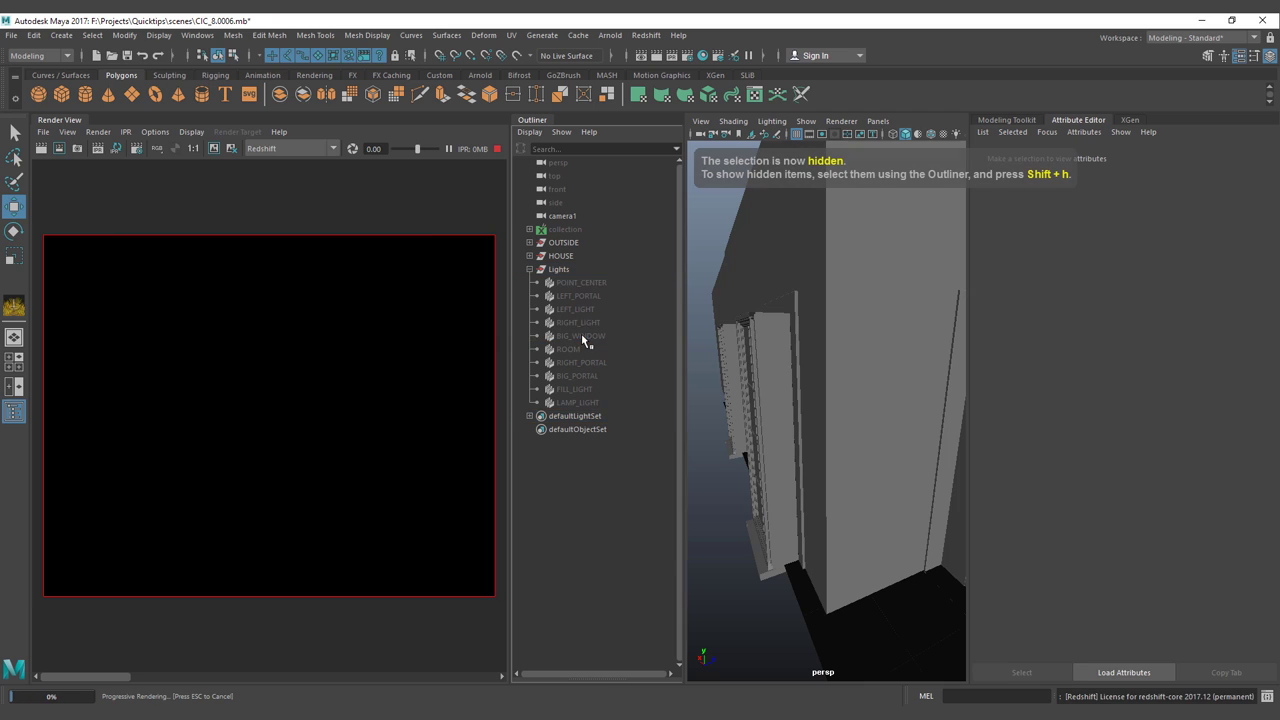
{"action": "left_click", "coordinate": [583, 296]}
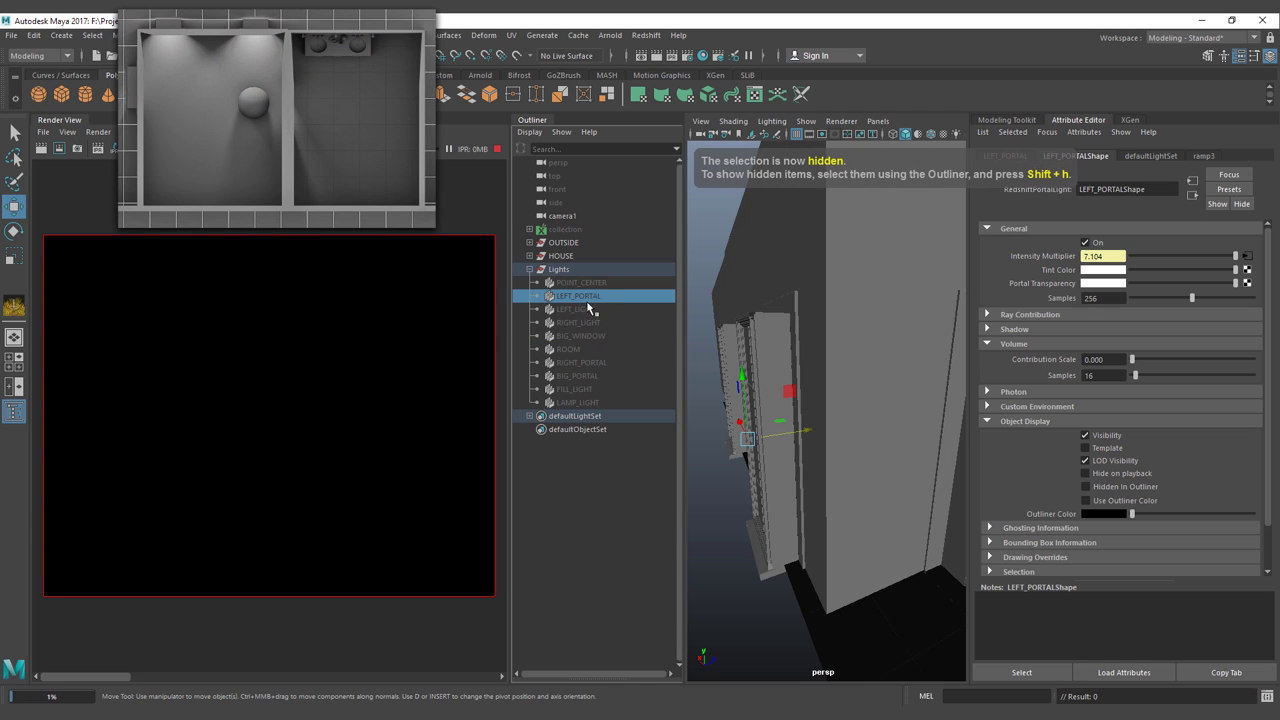
{"action": "left_click", "coordinate": [586, 362]}
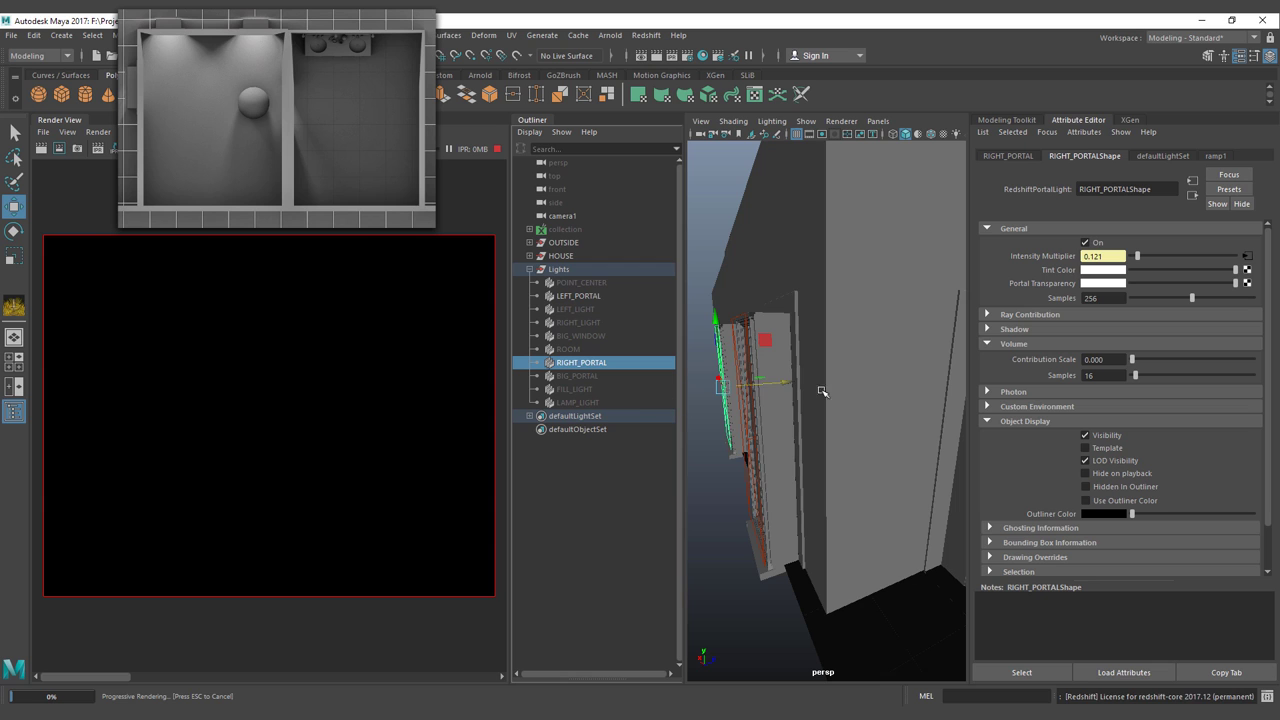
Frame RIGHT_PORTAL in the perspective view and examine its placement at the house wall.
{"action": "left_click_drag", "start_coordinate": [821, 391], "coordinate": [762, 388], "text": "alt"}
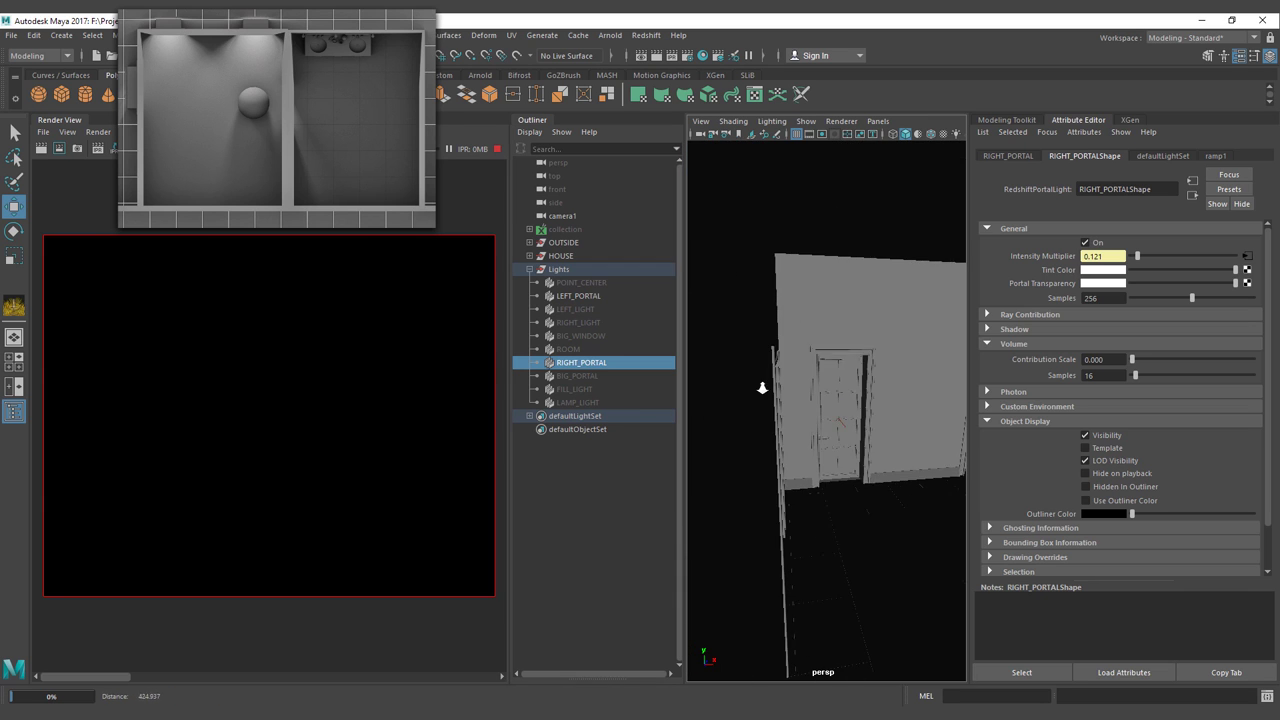
{"action": "key", "text": "f"}
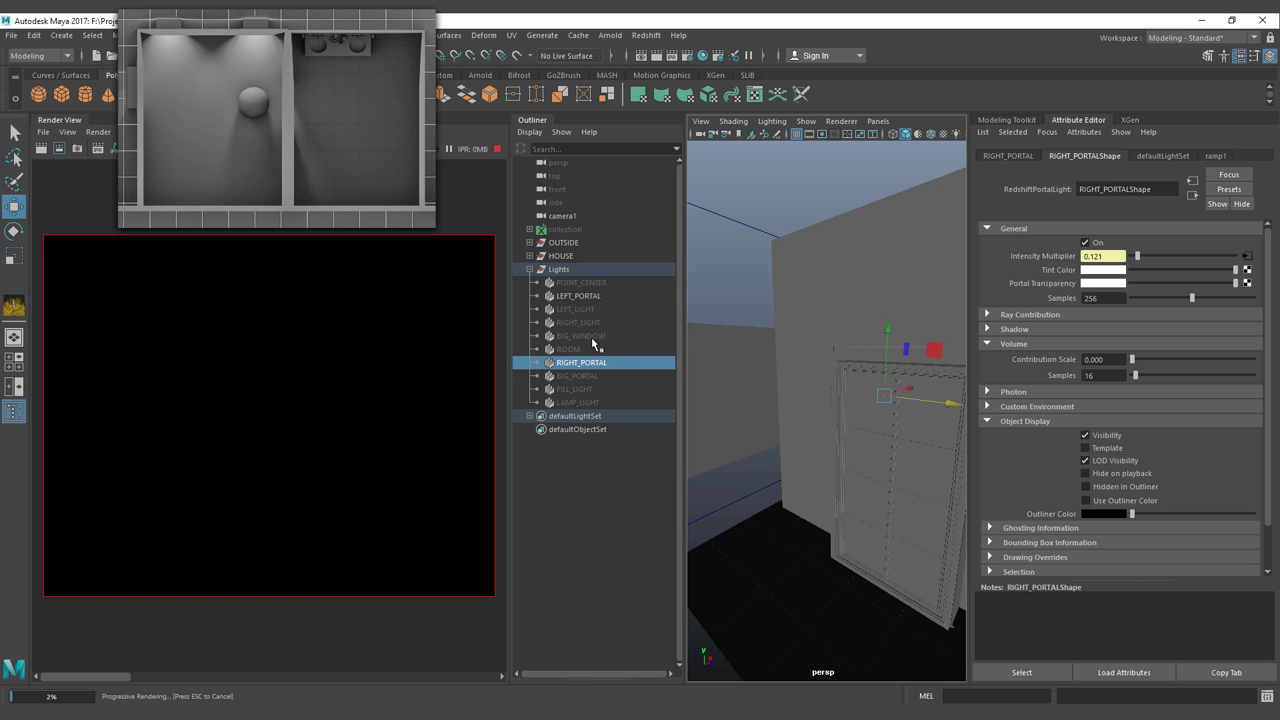
{"action": "left_click_drag", "start_coordinate": [827, 337], "coordinate": [702, 337], "text": "alt"}
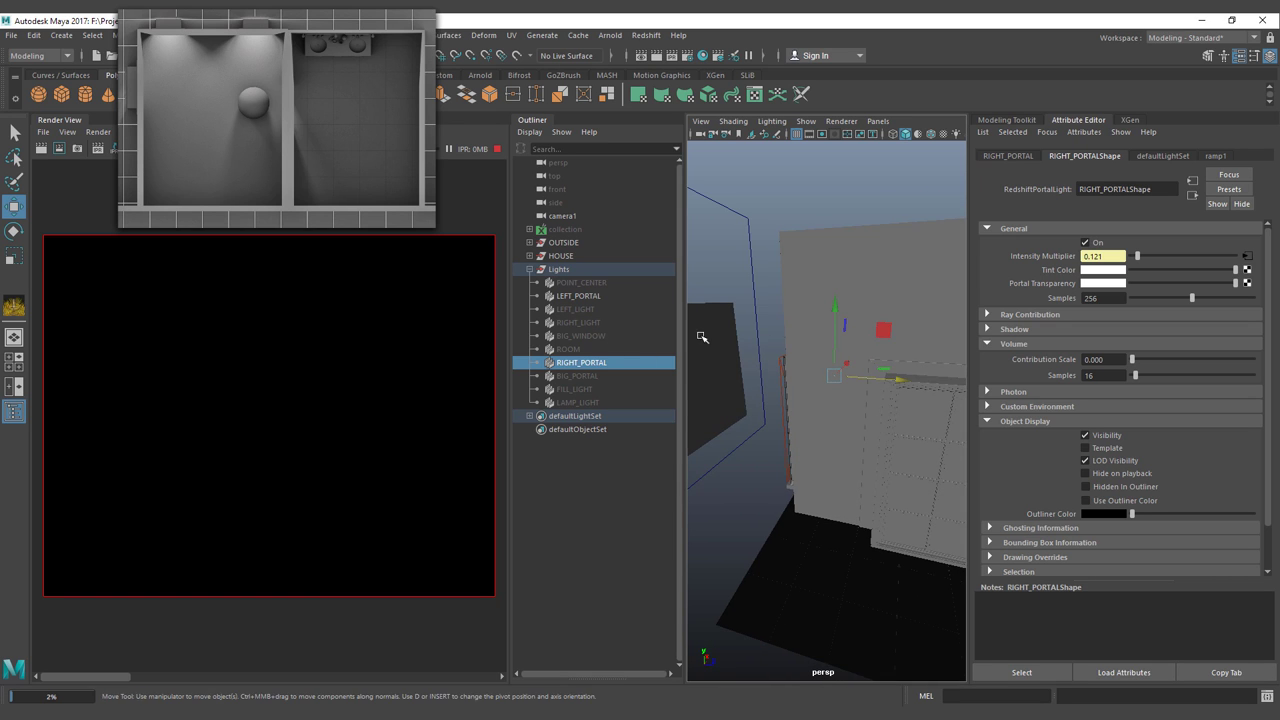
Unhide LEFT_LIGHT, RIGHT_LIGHT, BIG_WINDOW and BIG_PORTAL to see their combined contribution in the render.
{"action": "left_click", "coordinate": [579, 309]}
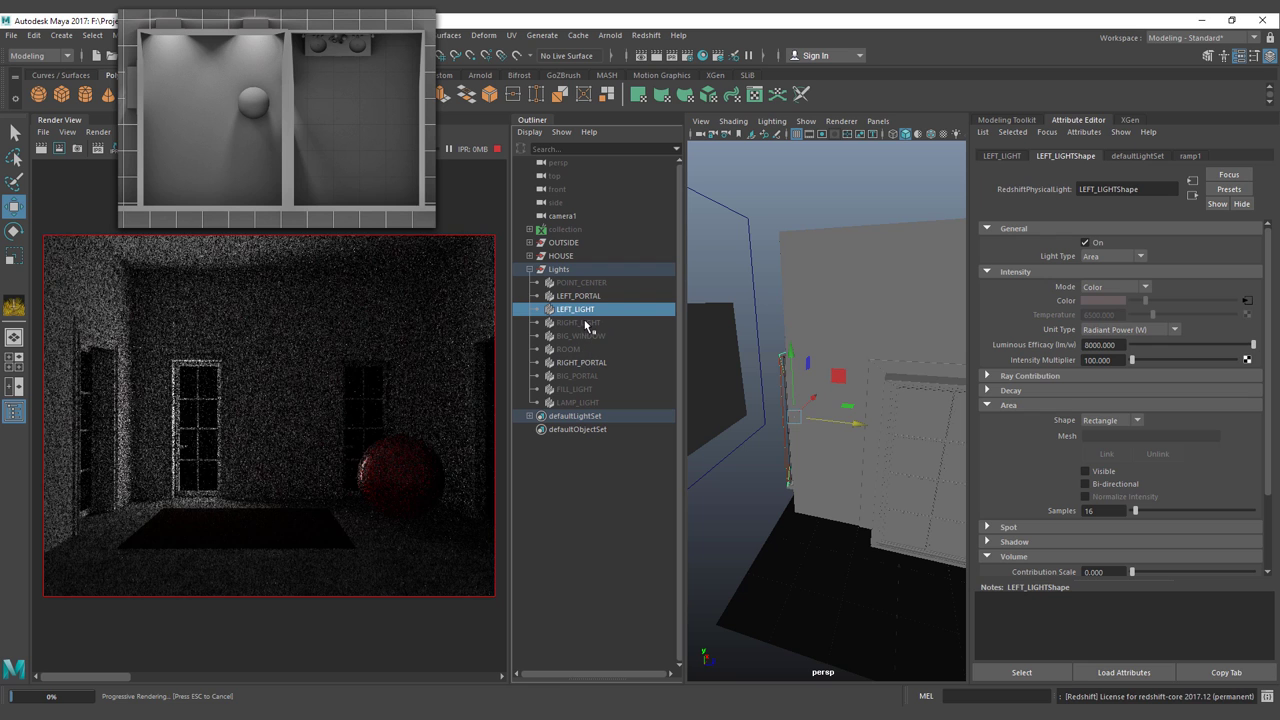
{"action": "left_click", "coordinate": [585, 322]}
{"action": "left_click_drag", "start_coordinate": [758, 392], "coordinate": [806, 388], "text": "alt"}
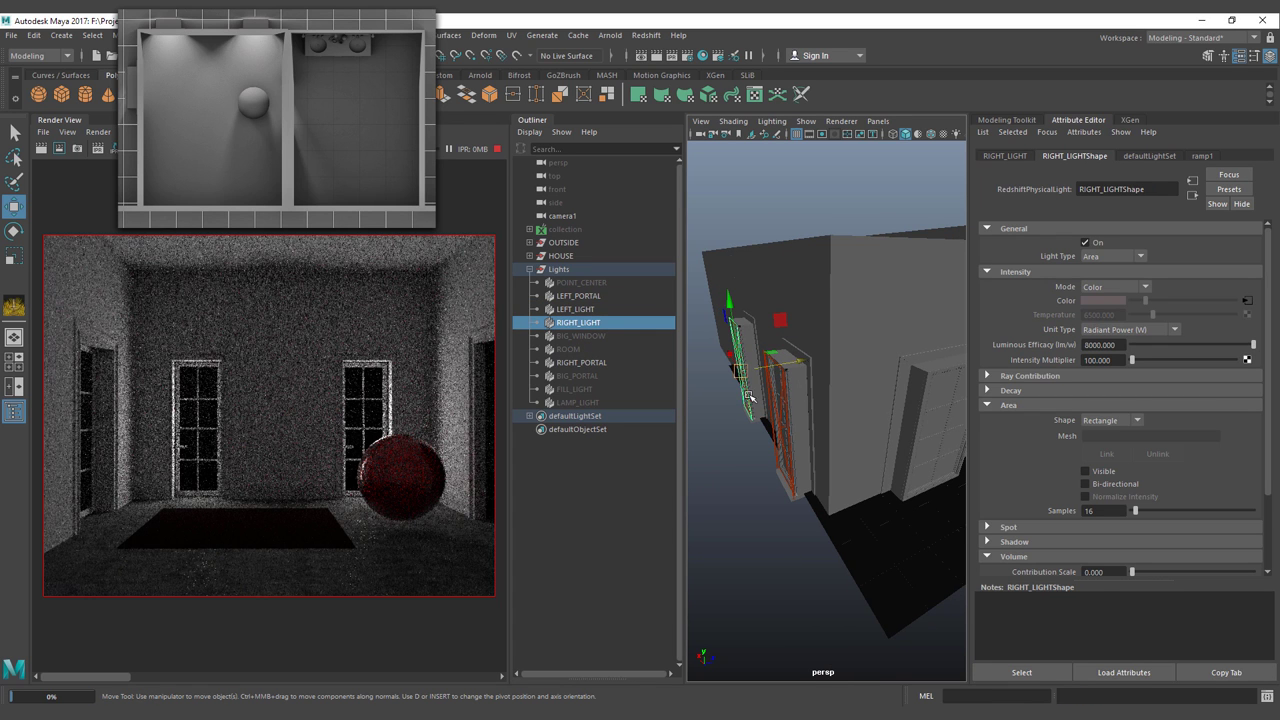
{"action": "left_click", "coordinate": [571, 337]}
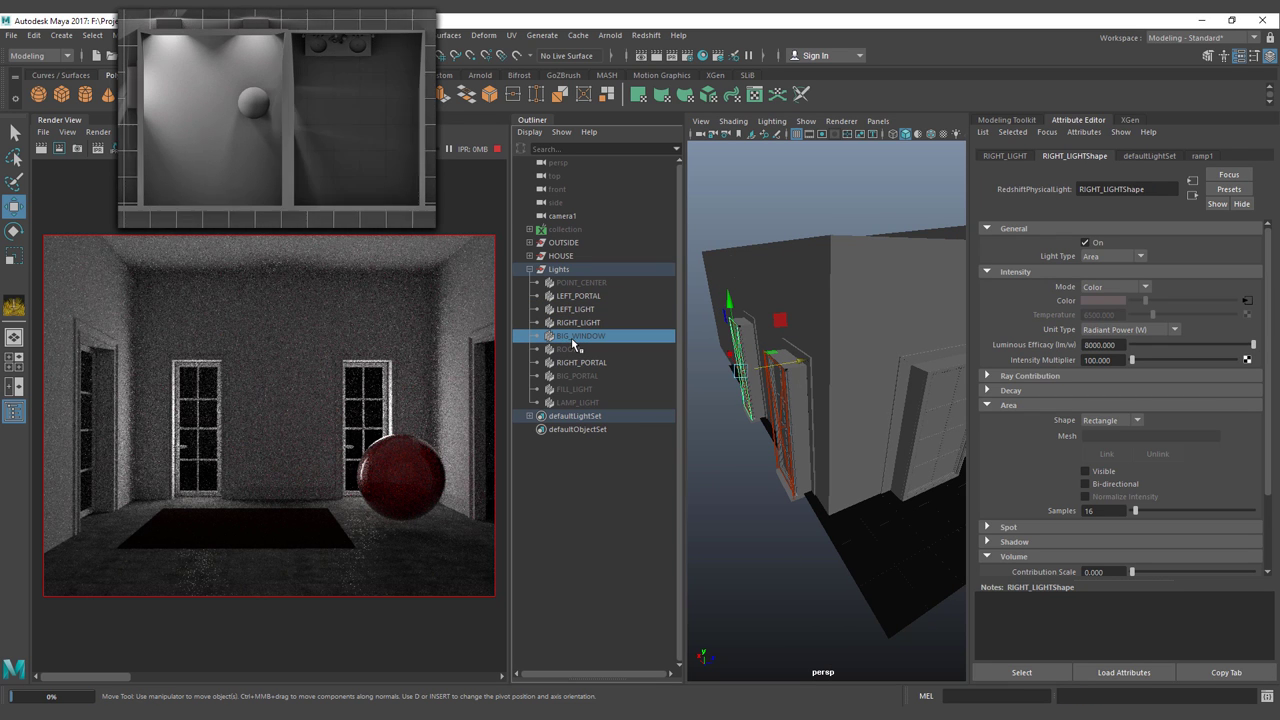
{"action": "key", "text": "shift+h"}
{"action": "left_click", "coordinate": [578, 375]}
{"action": "key", "text": "shift+h"}
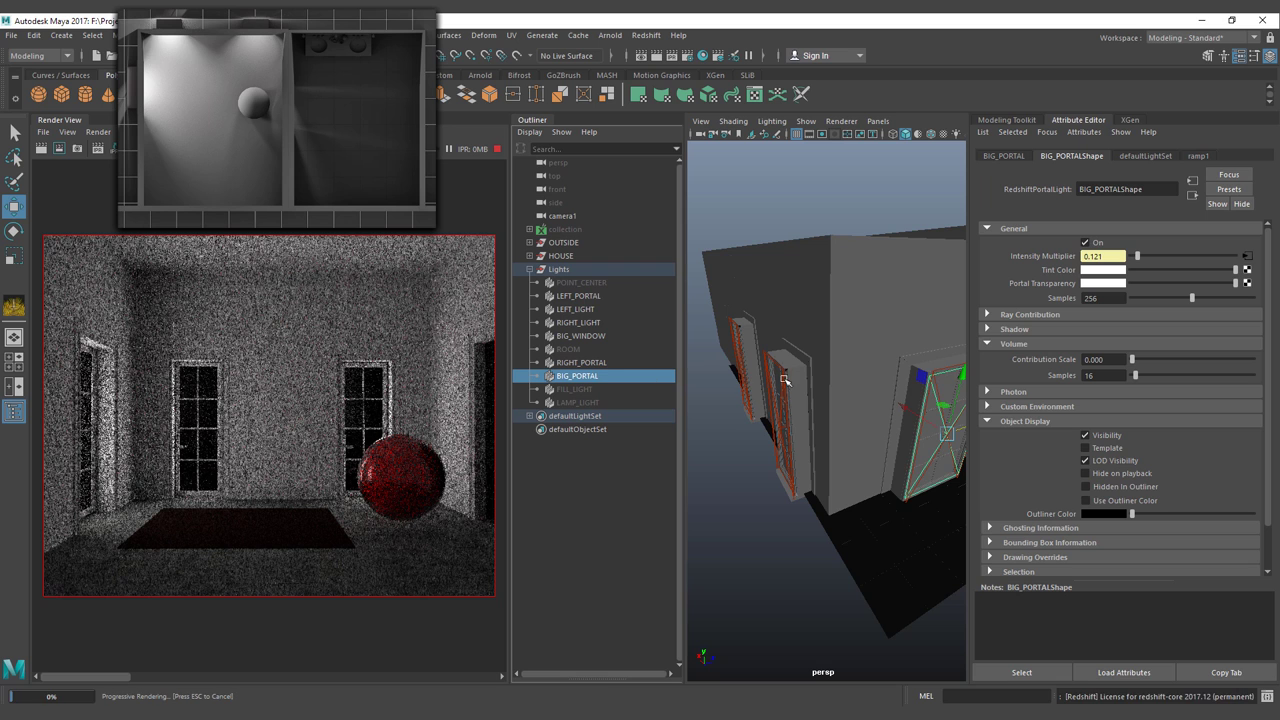
Examine BIG_PORTAL's placement at the large window and review the settings of LEFT_LIGHT, BIG_WINDOW and BIG_PORTAL.
{"action": "left_click_drag", "start_coordinate": [772, 362], "coordinate": [767, 357], "text": "alt"}
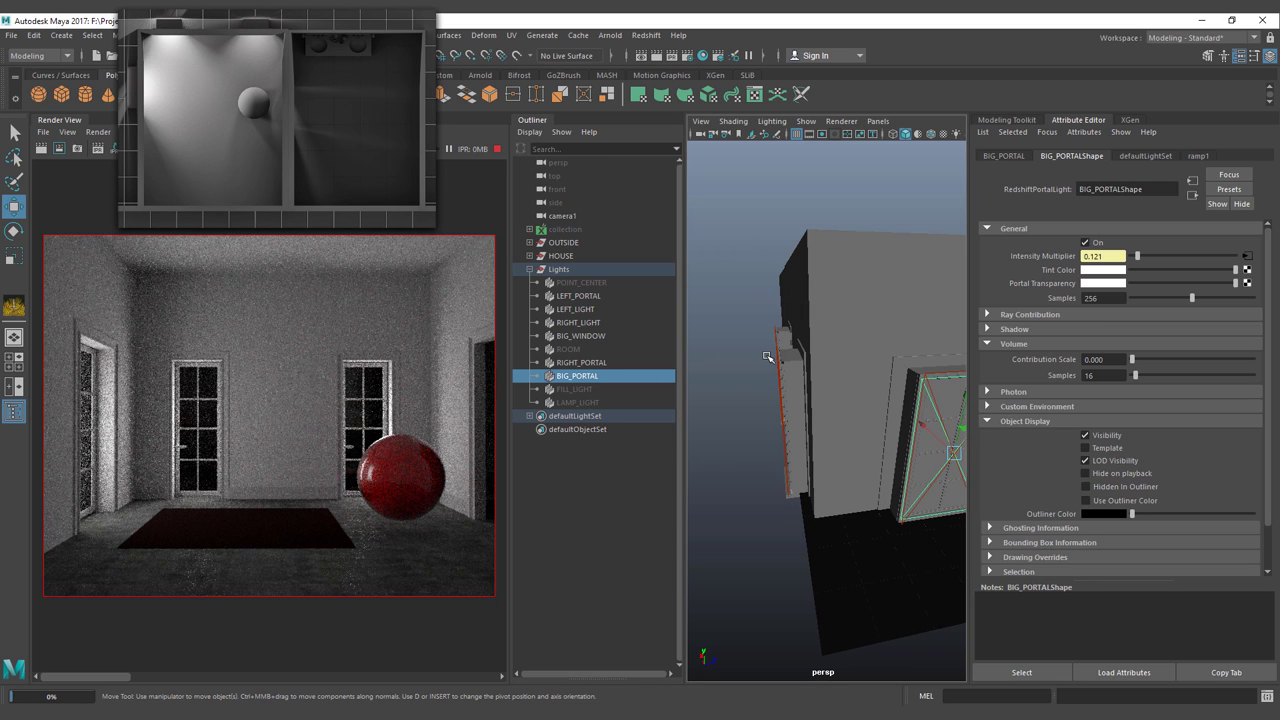
{"action": "left_click_drag", "start_coordinate": [857, 340], "coordinate": [729, 334], "text": "alt"}
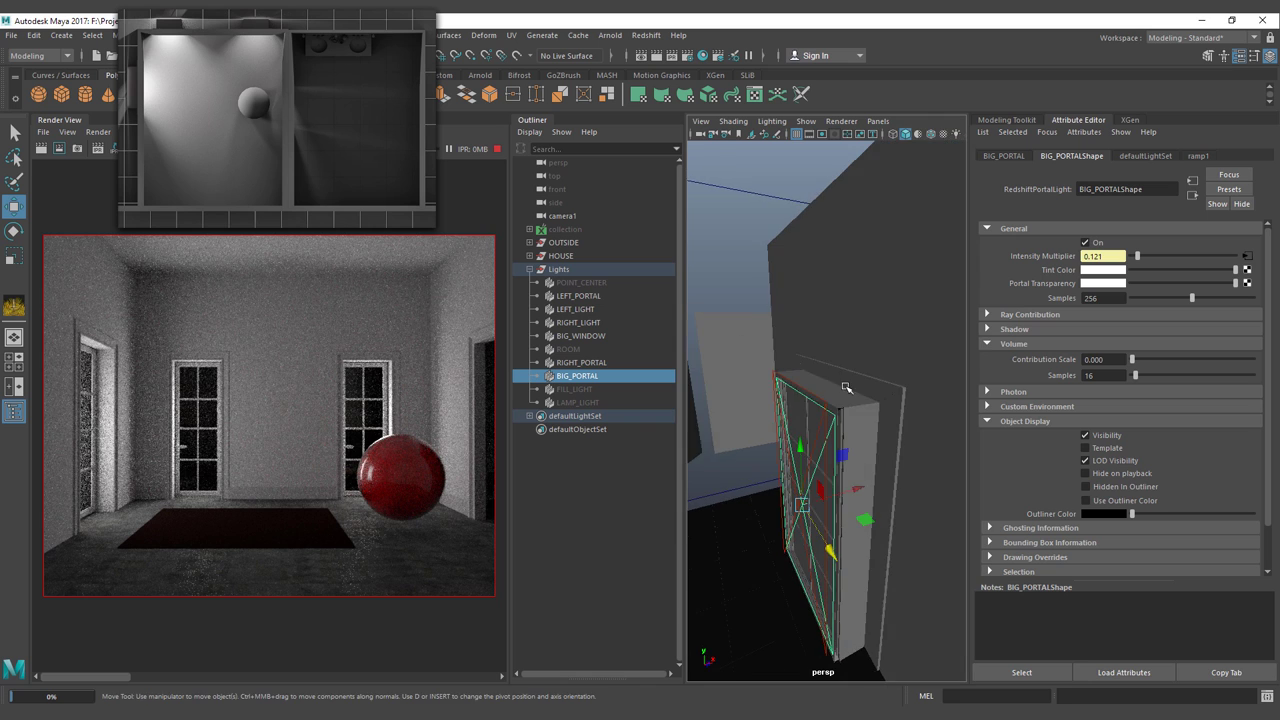
{"action": "left_click_drag", "start_coordinate": [846, 388], "coordinate": [750, 384], "text": "alt"}
{"action": "middle_click_drag", "start_coordinate": [848, 399], "coordinate": [757, 379], "text": "alt"}
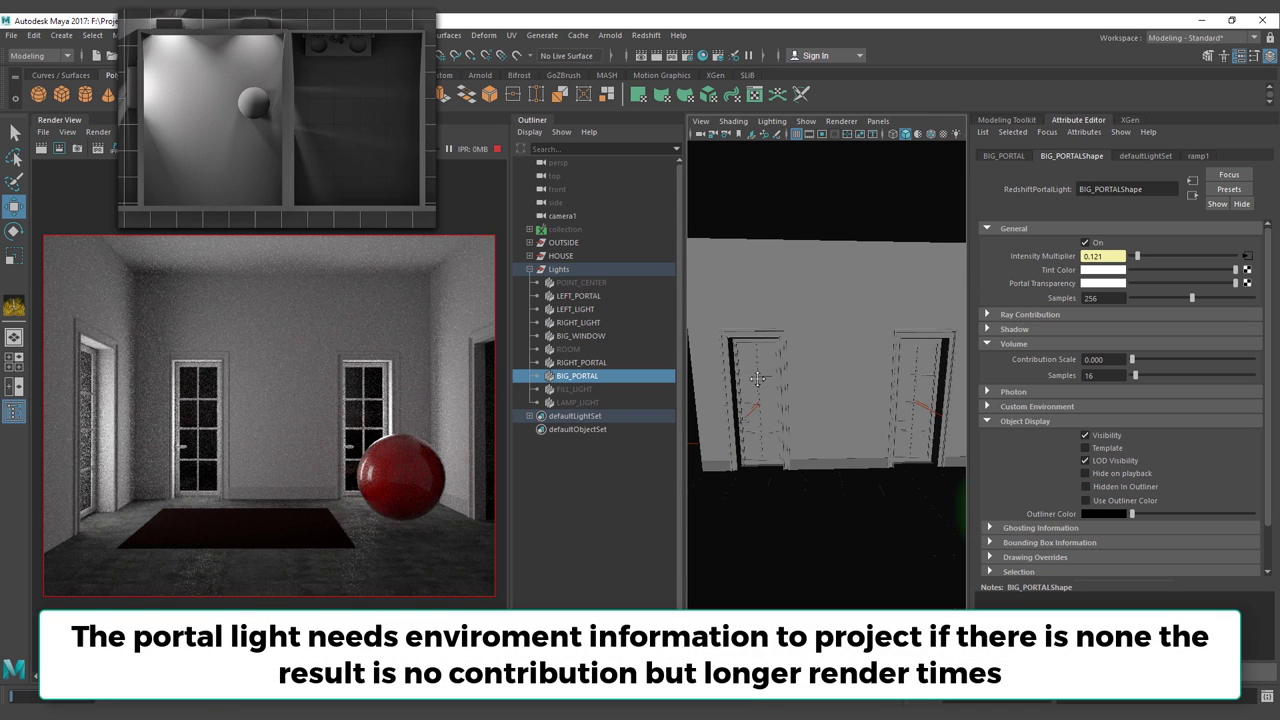
{"action": "left_click", "coordinate": [582, 364]}
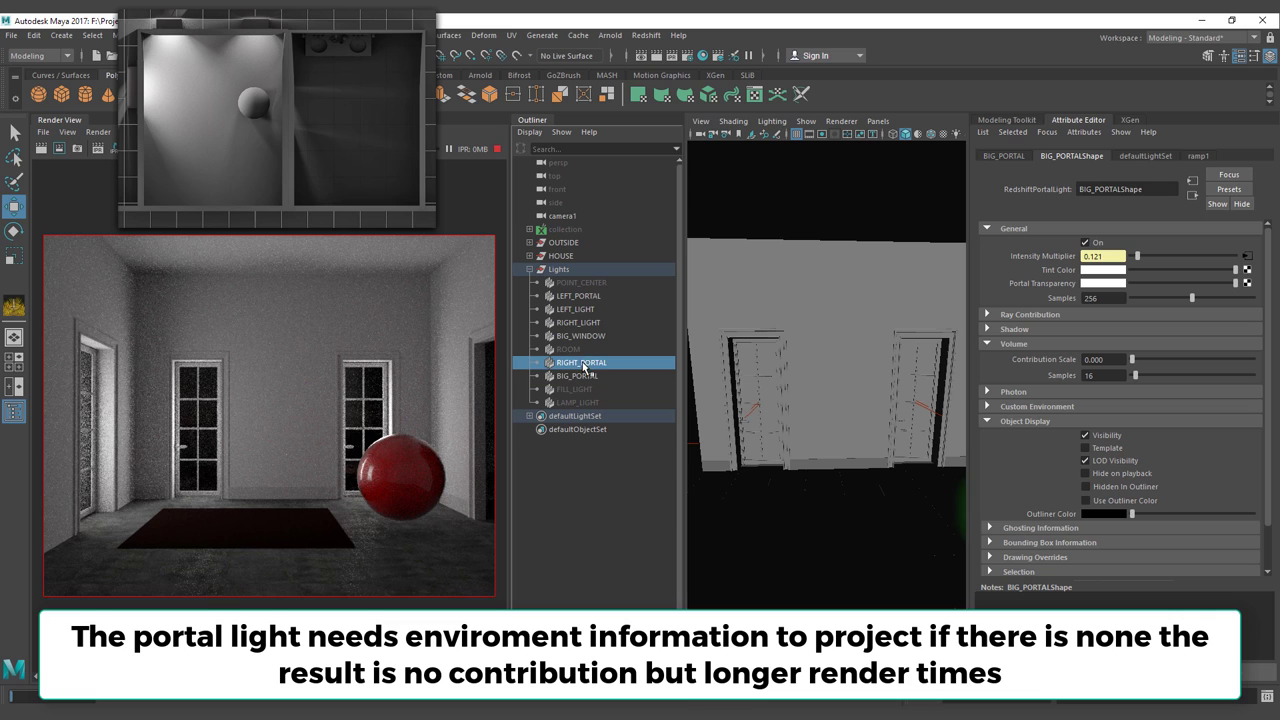
{"action": "left_click", "coordinate": [586, 309]}
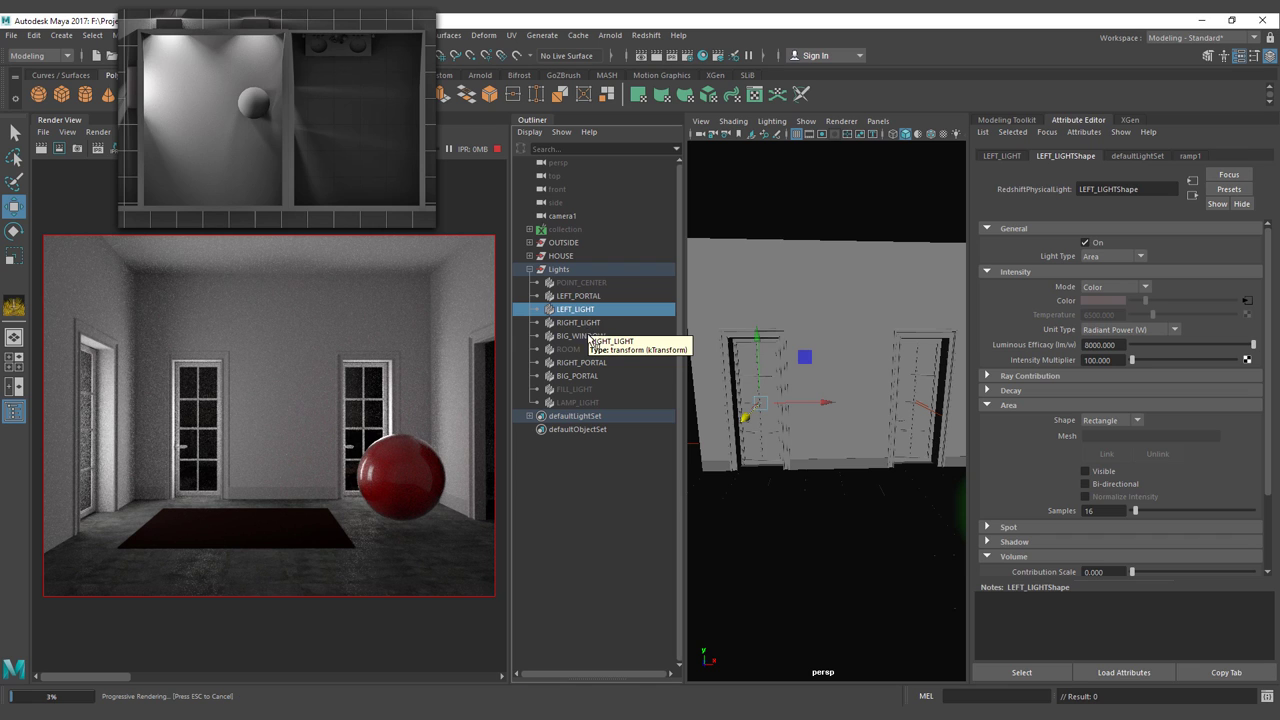
{"action": "left_click", "coordinate": [588, 336]}
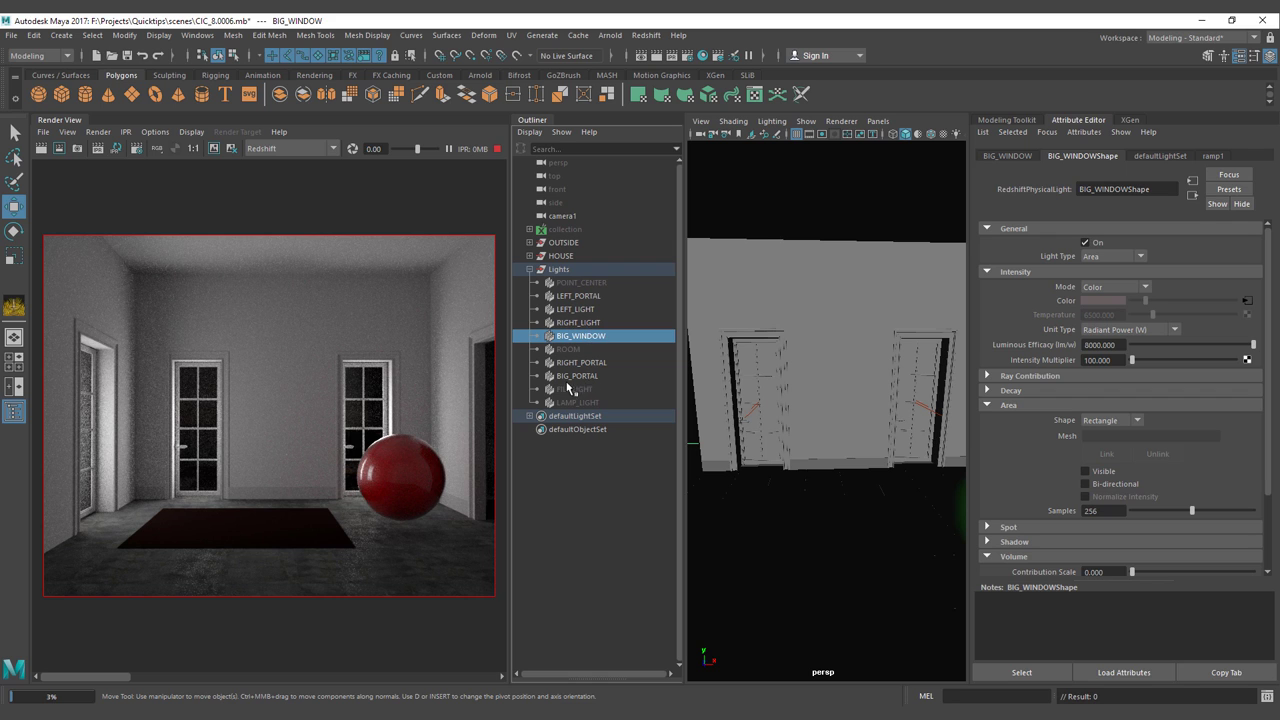
{"action": "left_click", "coordinate": [578, 377]}
Hide LEFT_LIGHT, RIGHT_LIGHT and BIG_WINDOW so that only the portal lights stay on.
{"action": "left_click", "coordinate": [581, 337]}
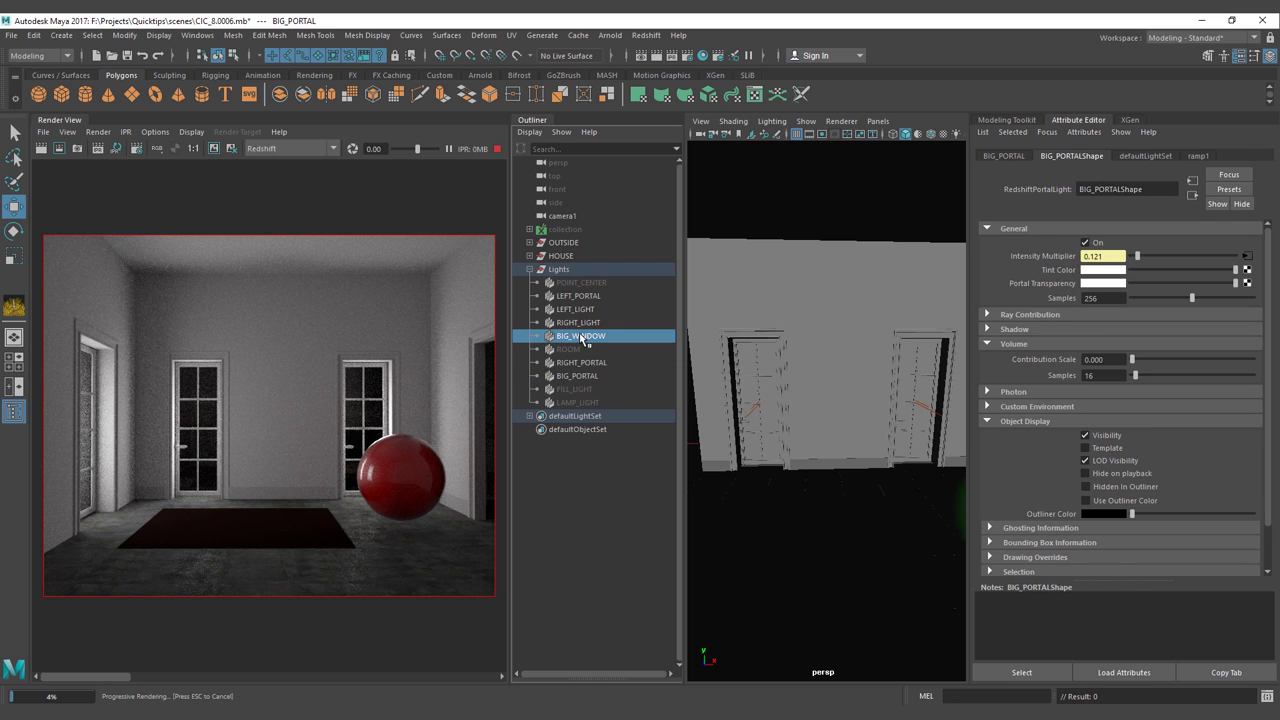
{"action": "left_click", "coordinate": [581, 311], "text": "ctrl"}
{"action": "left_click", "coordinate": [583, 322], "text": "ctrl"}
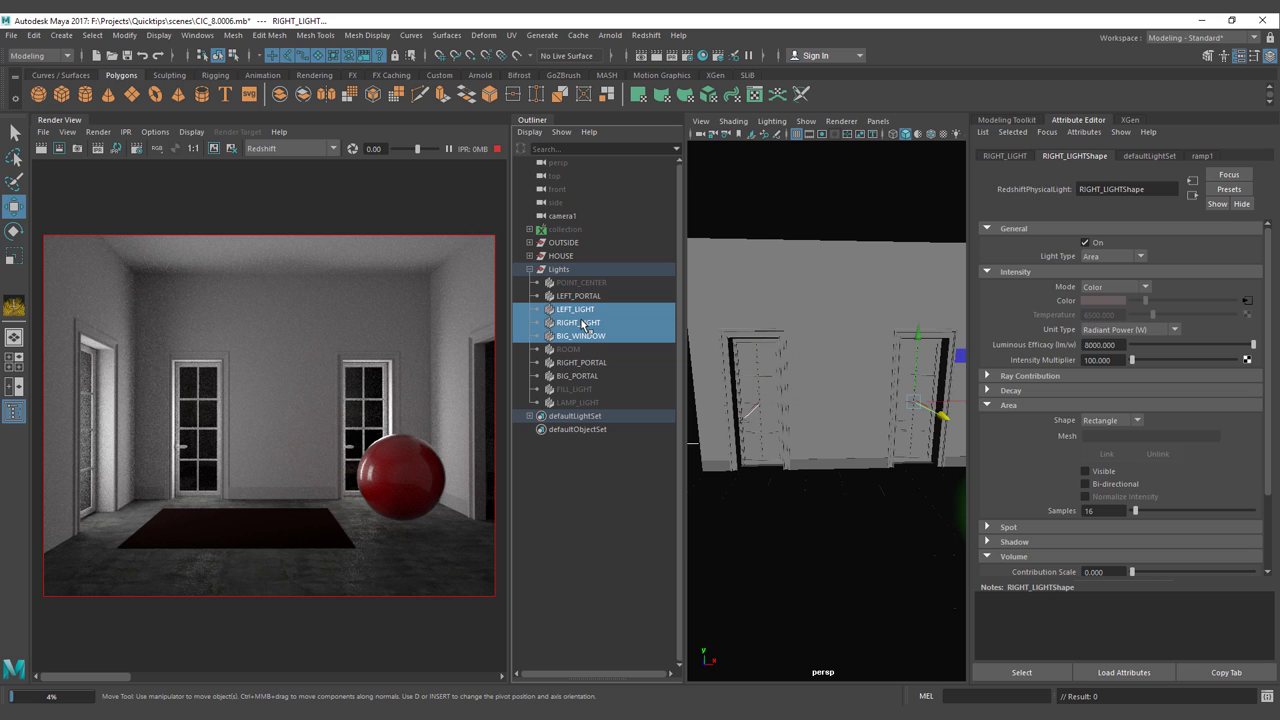
{"action": "key", "text": "ctrl+h"}
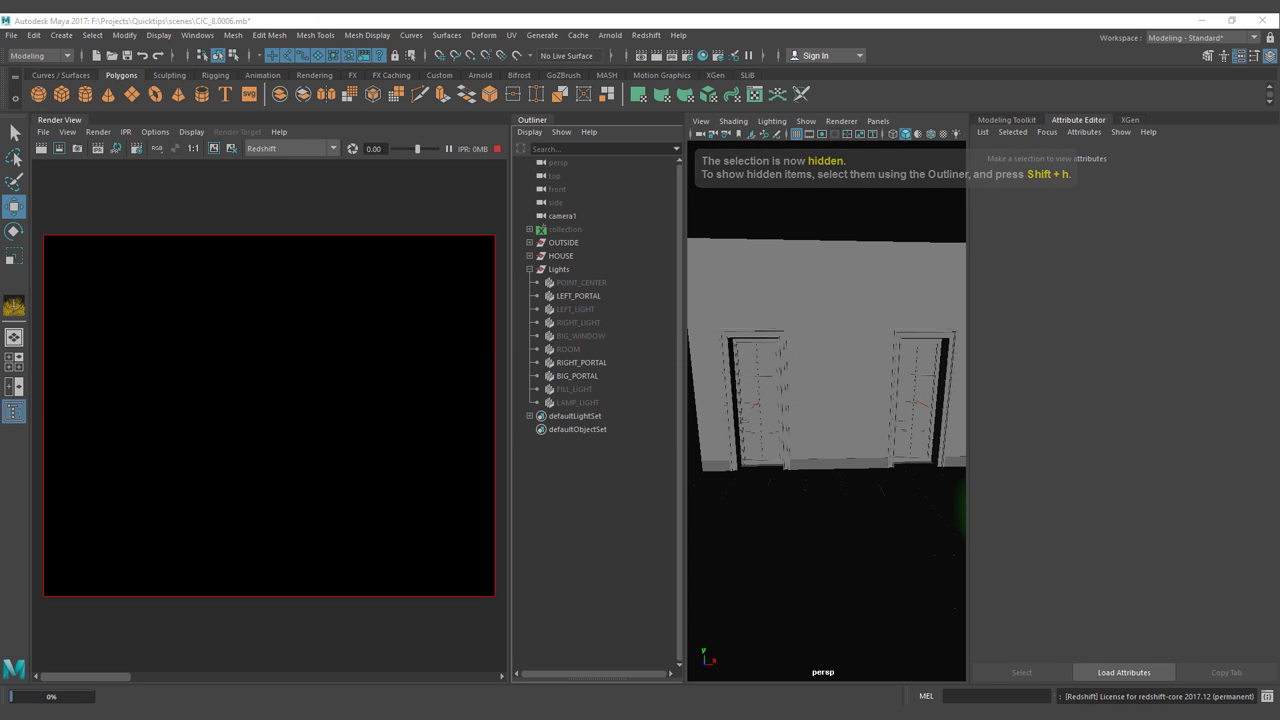
Create a RedshiftEnvironment in the render output settings and load hdrmaps_com_free_025_half.hdr as its map.
{"action": "left_click_drag", "start_coordinate": [0, 195], "coordinate": [642, 170]}
{"action": "left_click", "coordinate": [441, 240]}
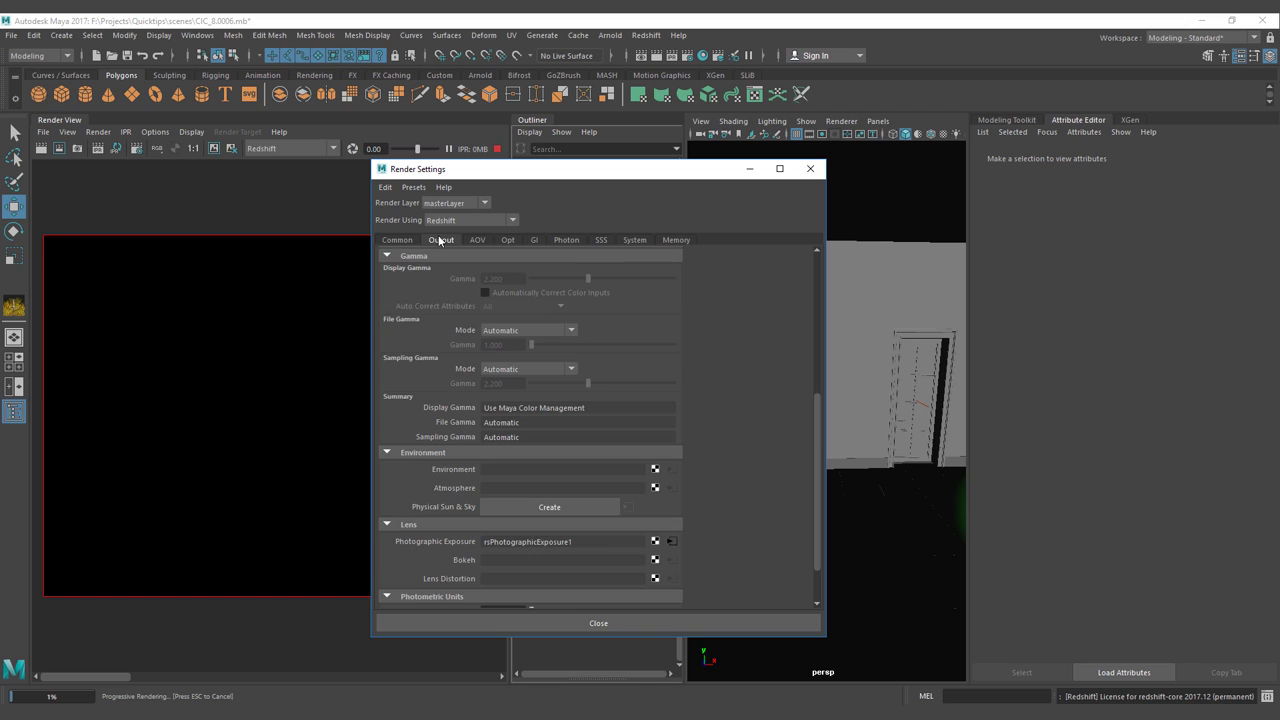
{"action": "left_click", "coordinate": [655, 469]}
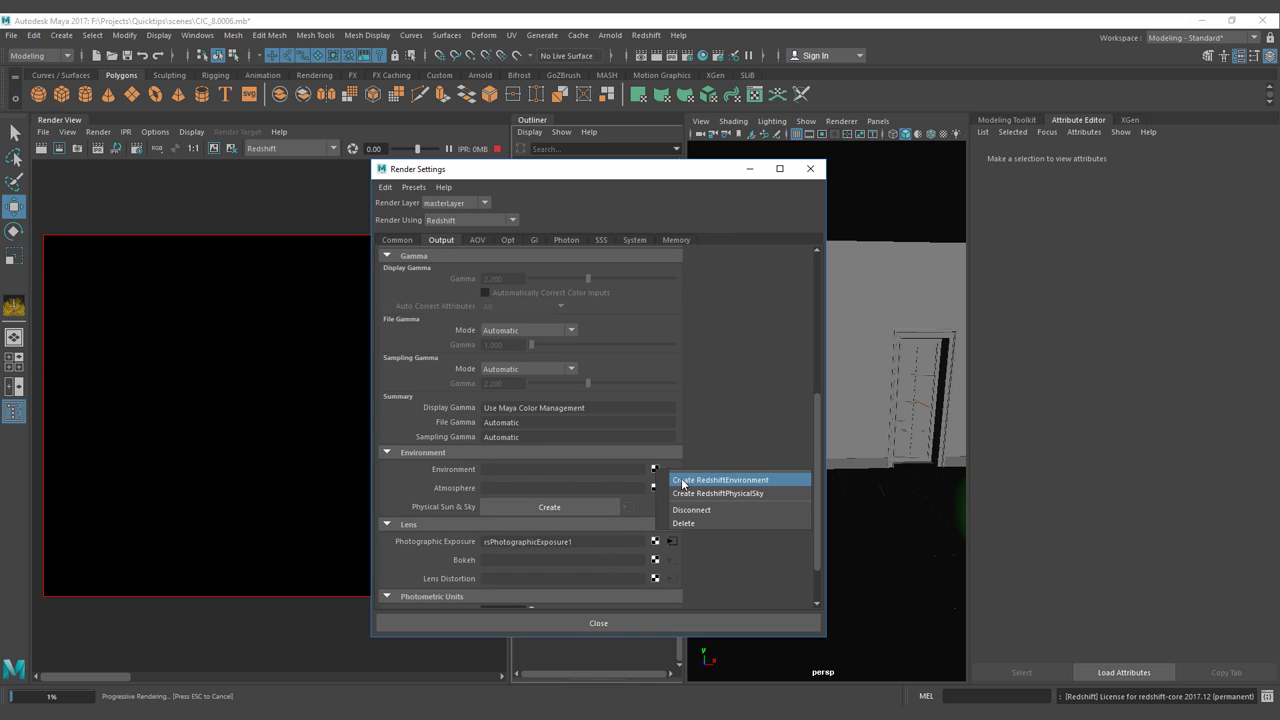
{"action": "left_click", "coordinate": [700, 481]}
{"action": "left_click_drag", "start_coordinate": [730, 176], "coordinate": [0, 208]}
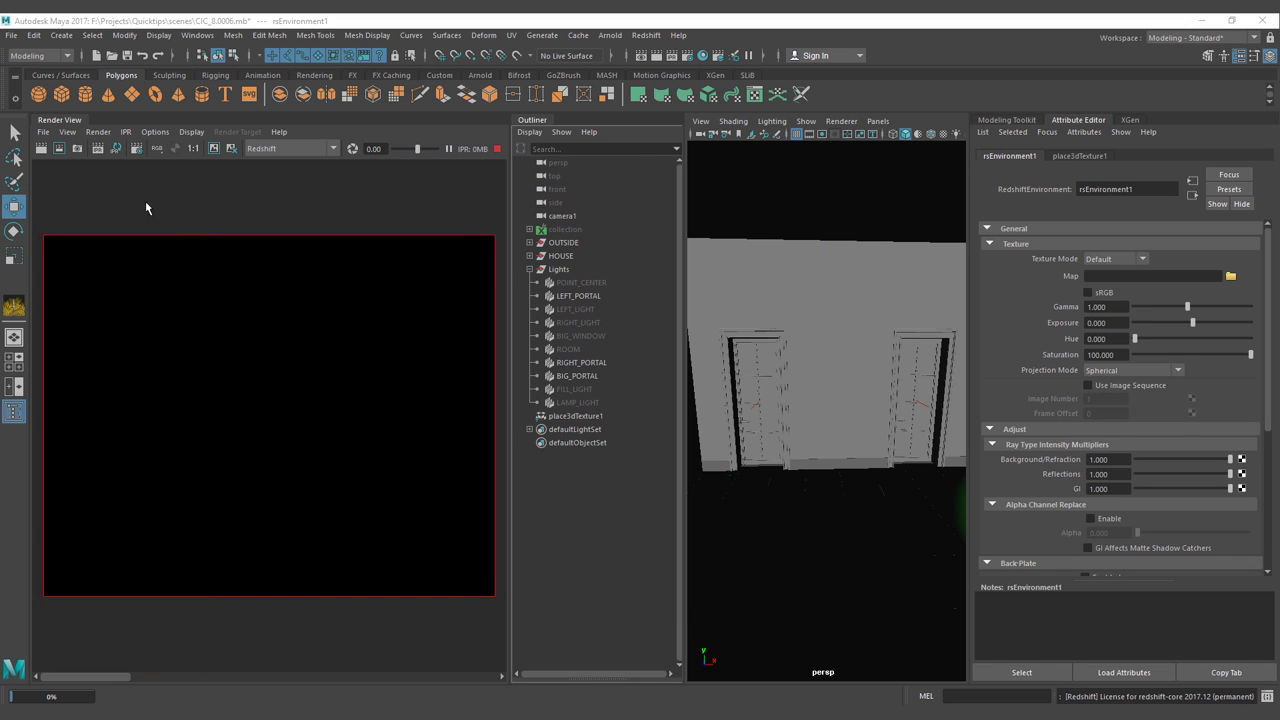
{"action": "left_click", "coordinate": [1232, 275]}
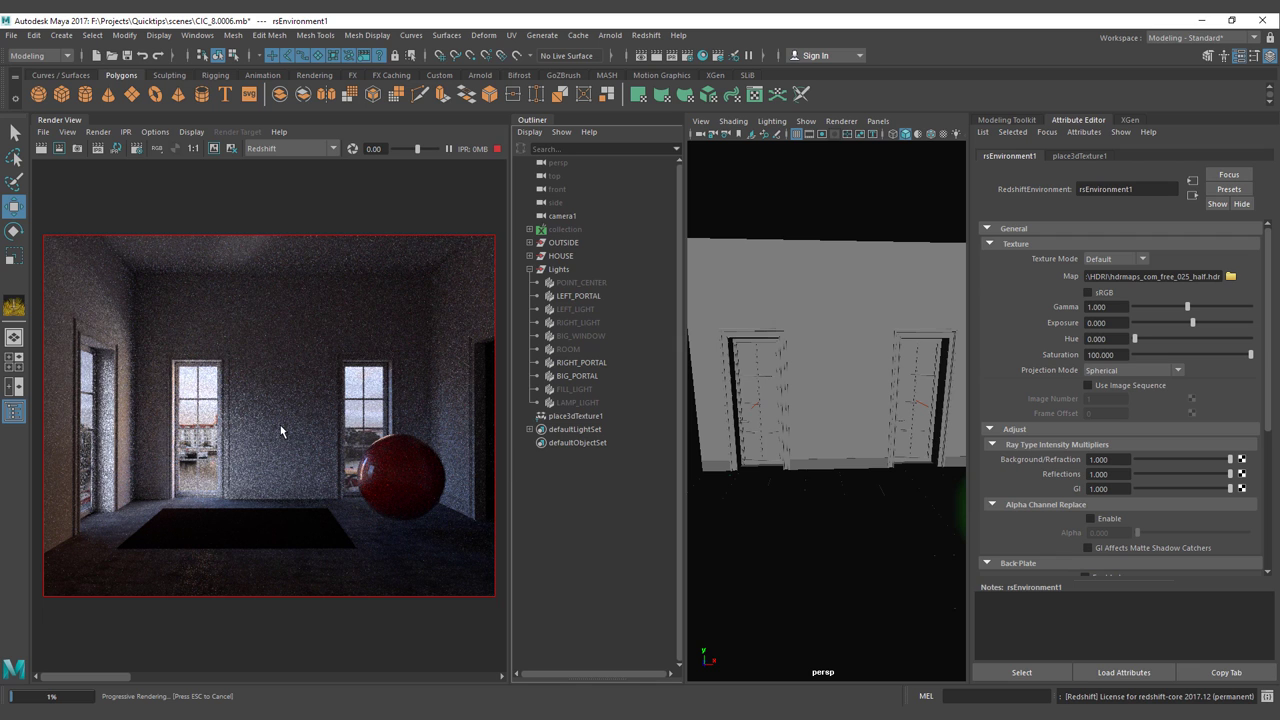
Select the LEFT_PORTAL light in the perspective view and examine its placement outside the house wall.
{"action": "left_click_drag", "start_coordinate": [842, 354], "coordinate": [929, 356], "text": "alt"}
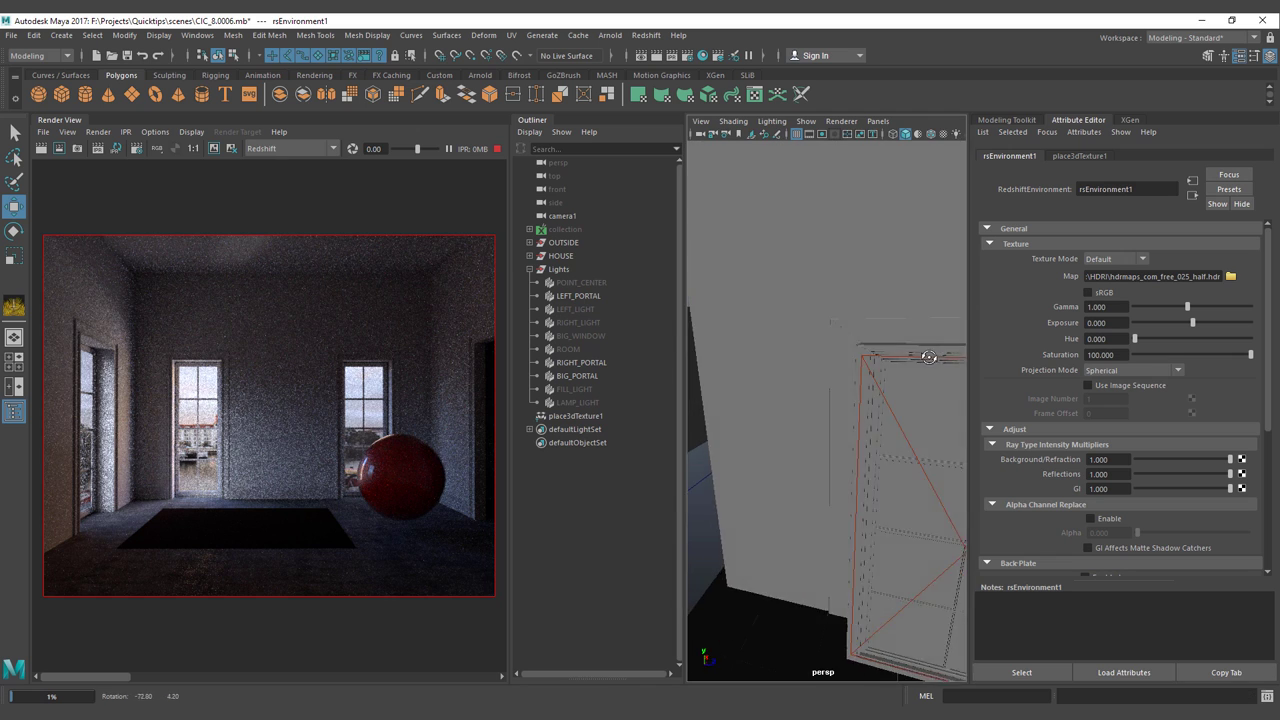
{"action": "right_click_drag", "start_coordinate": [929, 356], "coordinate": [826, 358], "text": "alt"}
{"action": "left_click_drag", "start_coordinate": [825, 358], "coordinate": [743, 402], "text": "alt"}
{"action": "left_click", "coordinate": [780, 396]}
{"action": "key", "text": "q"}
{"action": "left_click", "coordinate": [726, 393]}
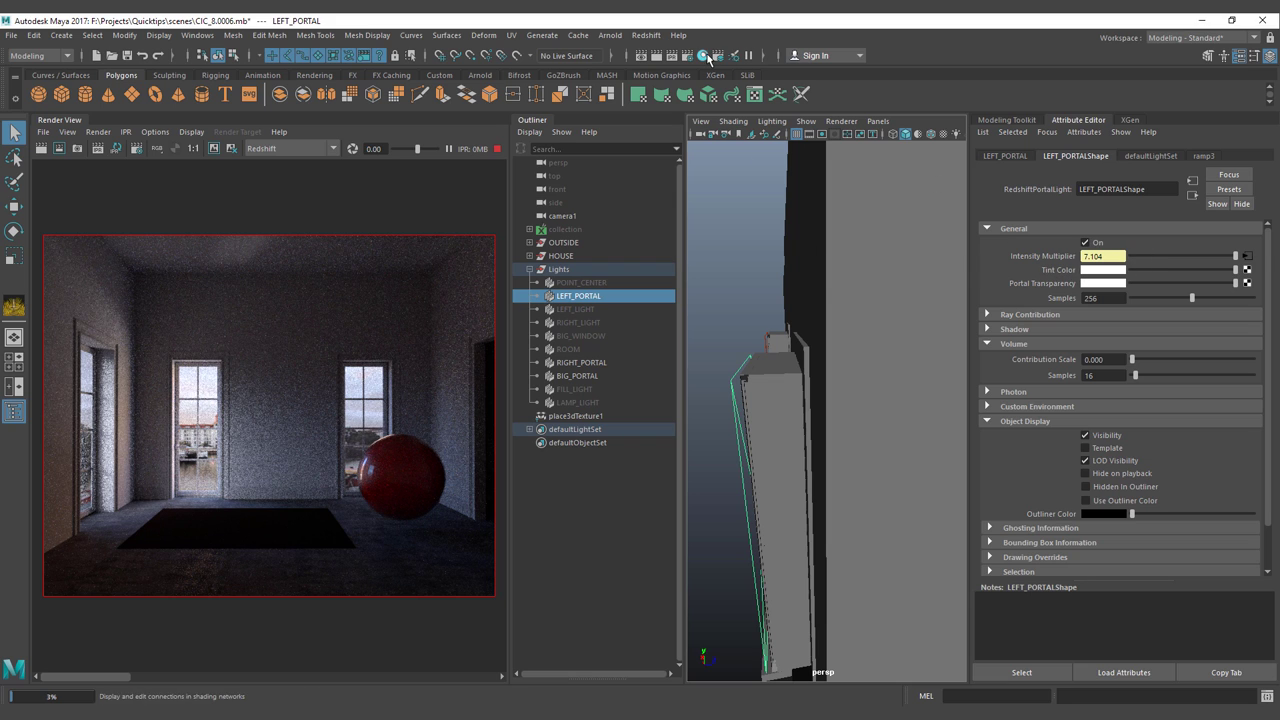
Graph LEFT_PORTAL's network in the Hypershade and inspect the ramp connected to its Multiplier.
{"action": "left_click_drag", "start_coordinate": [0, 140], "coordinate": [808, 163]}
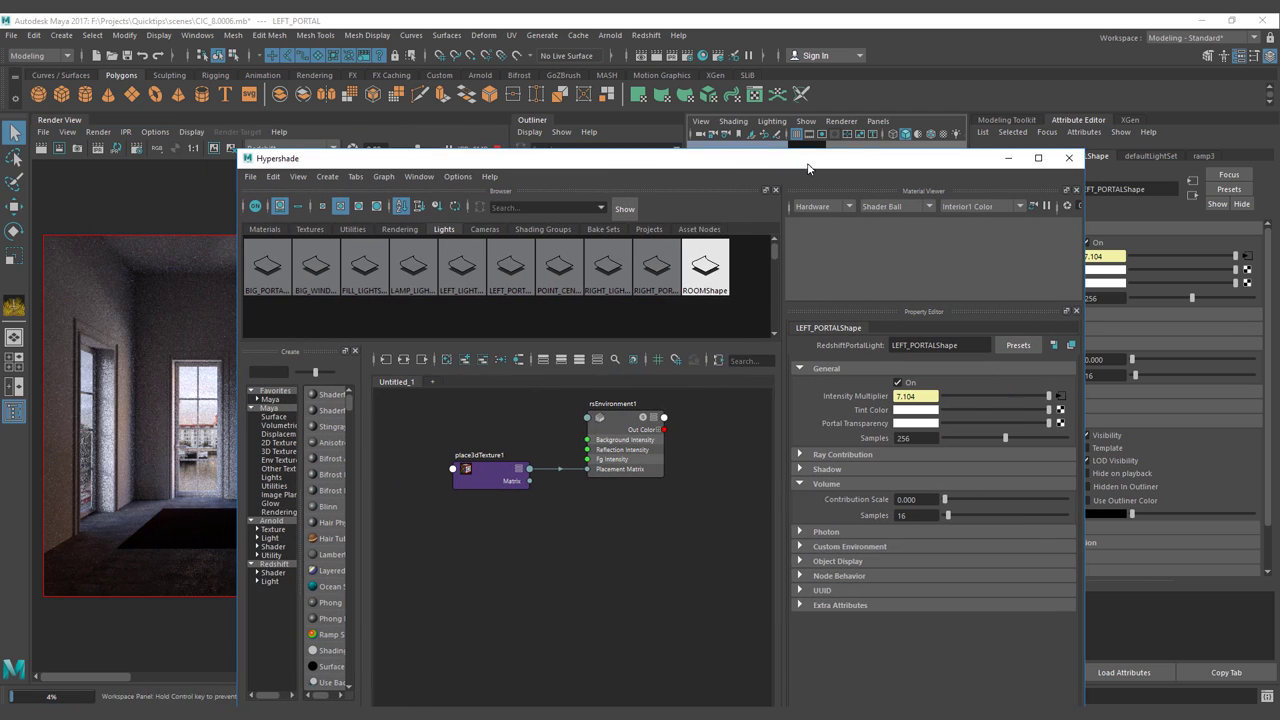
{"action": "left_click", "coordinate": [405, 360]}
{"action": "scroll", "coordinate": [486, 529], "scroll_direction": "up", "scroll_amount": 3}
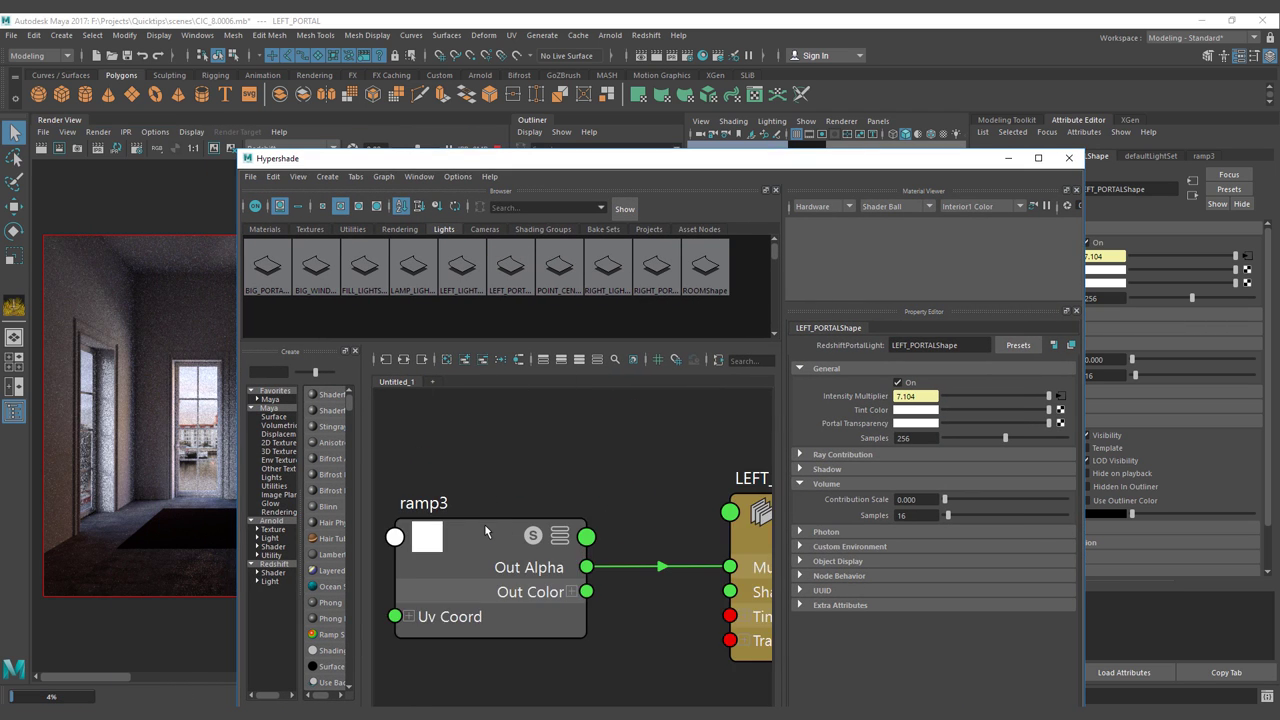
{"action": "scroll", "coordinate": [486, 529], "scroll_direction": "down", "scroll_amount": 3}
{"action": "left_click", "coordinate": [486, 530]}
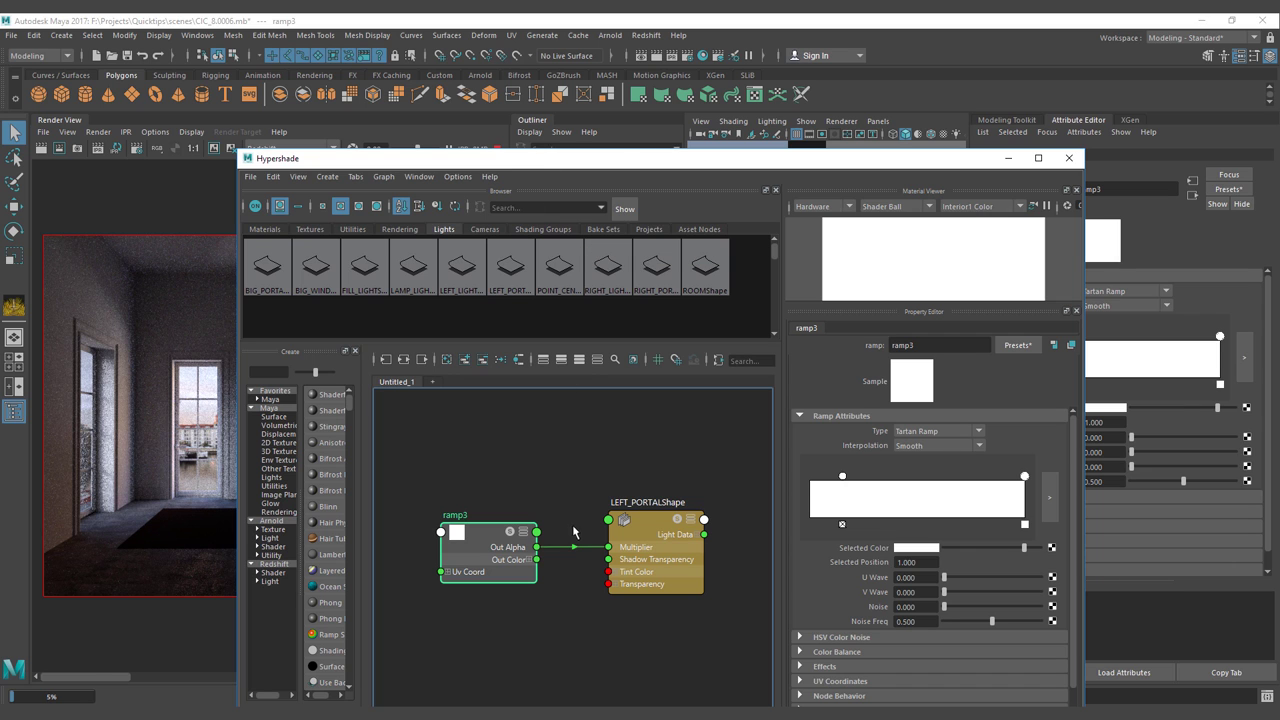
{"action": "left_click_drag", "start_coordinate": [768, 162], "coordinate": [0, 162]}
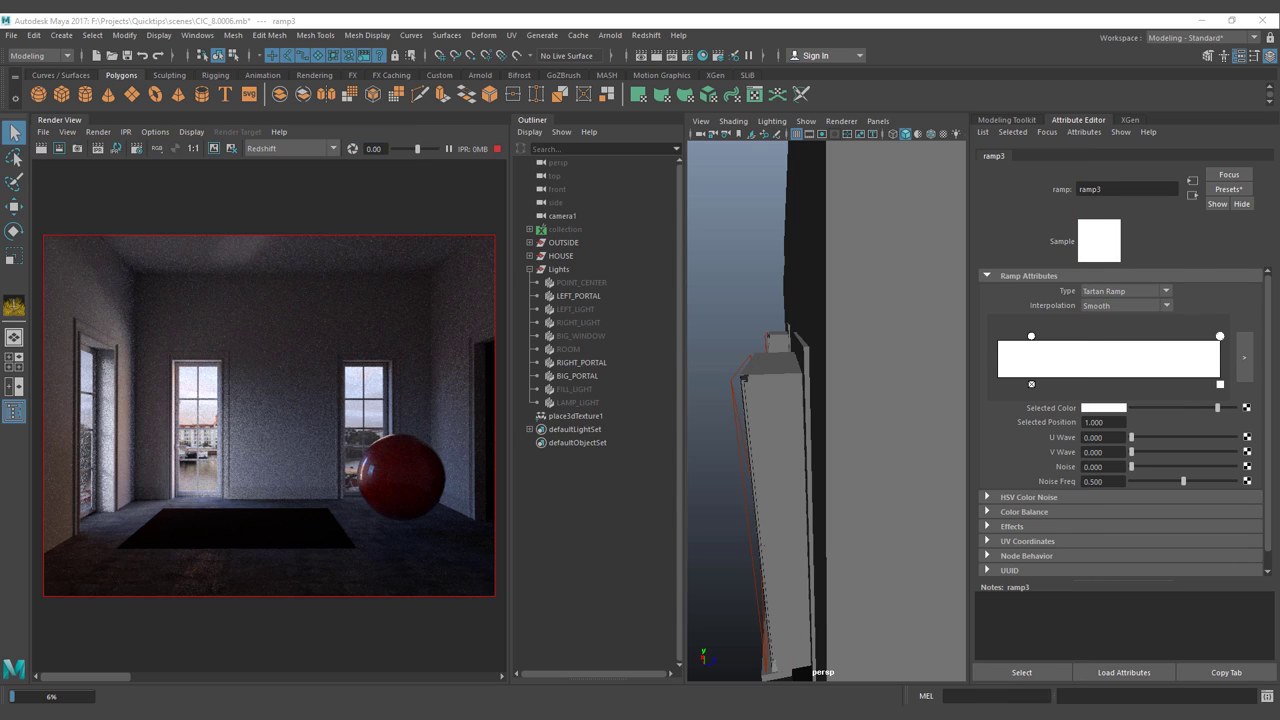
Set a render region tightly around the tall window on the room's left wall.
{"action": "scroll", "coordinate": [193, 415], "scroll_direction": "up", "scroll_amount": 3}
{"action": "mouse_move", "coordinate": [317, 466]}
{"action": "middle_mouse_down", "text": "alt"}
{"action": "mouse_move", "coordinate": [357, 403]}
{"action": "mouse_move", "coordinate": [568, 503]}
{"action": "middle_mouse_up", "text": "alt"}
{"action": "mouse_move", "coordinate": [232, 283]}
{"action": "left_mouse_down"}
{"action": "mouse_move", "coordinate": [346, 560]}
{"action": "mouse_move", "coordinate": [332, 543]}
{"action": "left_mouse_up"}
{"action": "scroll", "coordinate": [318, 595], "scroll_direction": "up", "scroll_amount": 2}
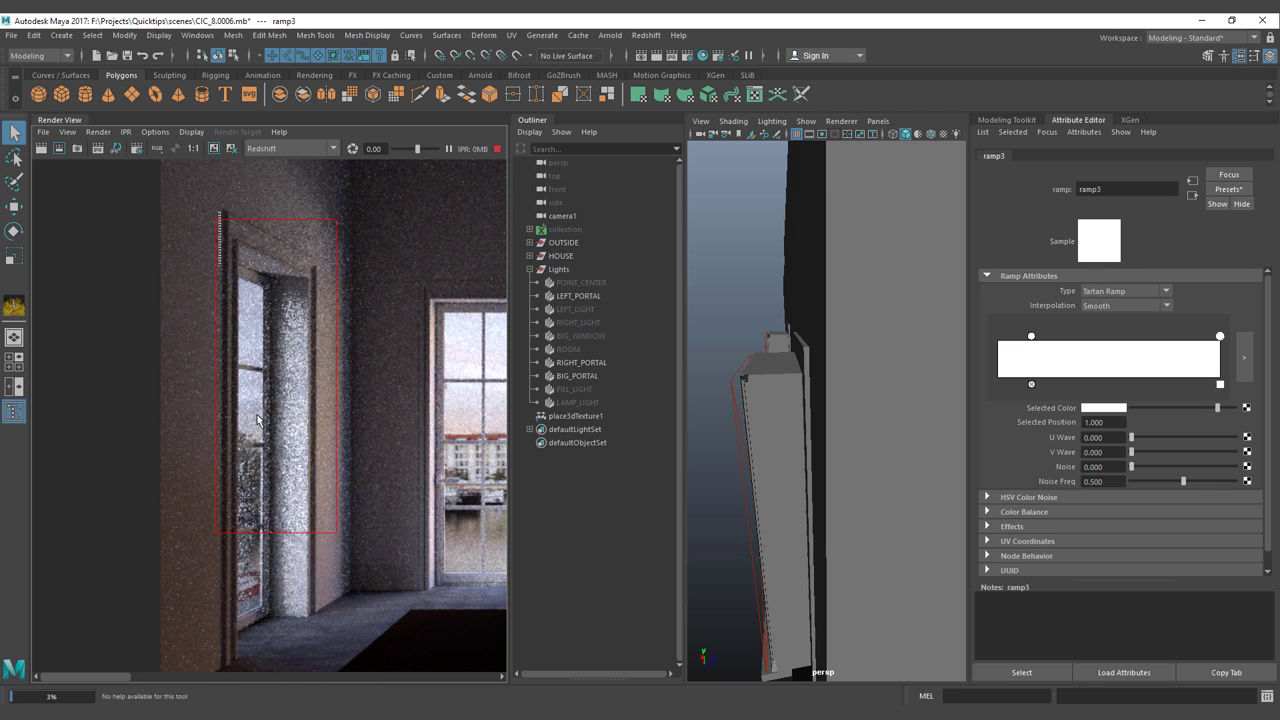
{"action": "left_click_drag", "start_coordinate": [218, 212], "coordinate": [318, 593]}
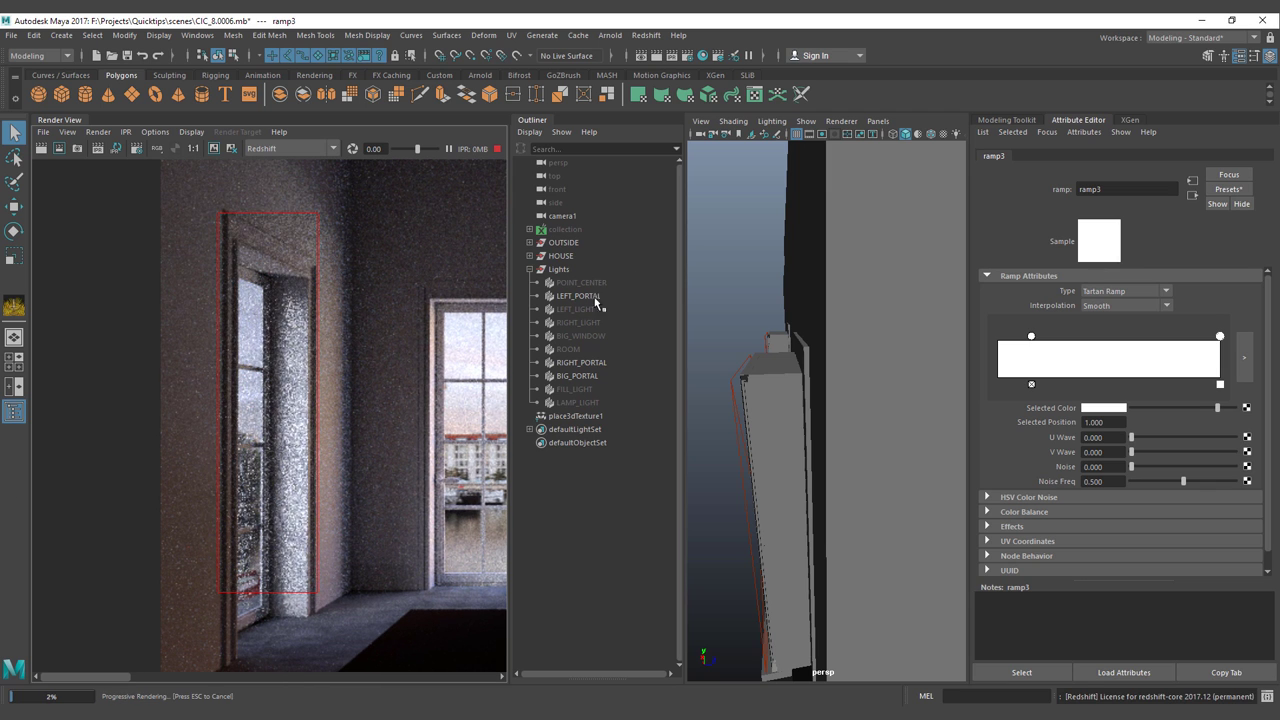
Break the ramp connection on BIG_PORTAL's Intensity Multiplier to test the portal without the ramp.
{"action": "left_click", "coordinate": [580, 376]}
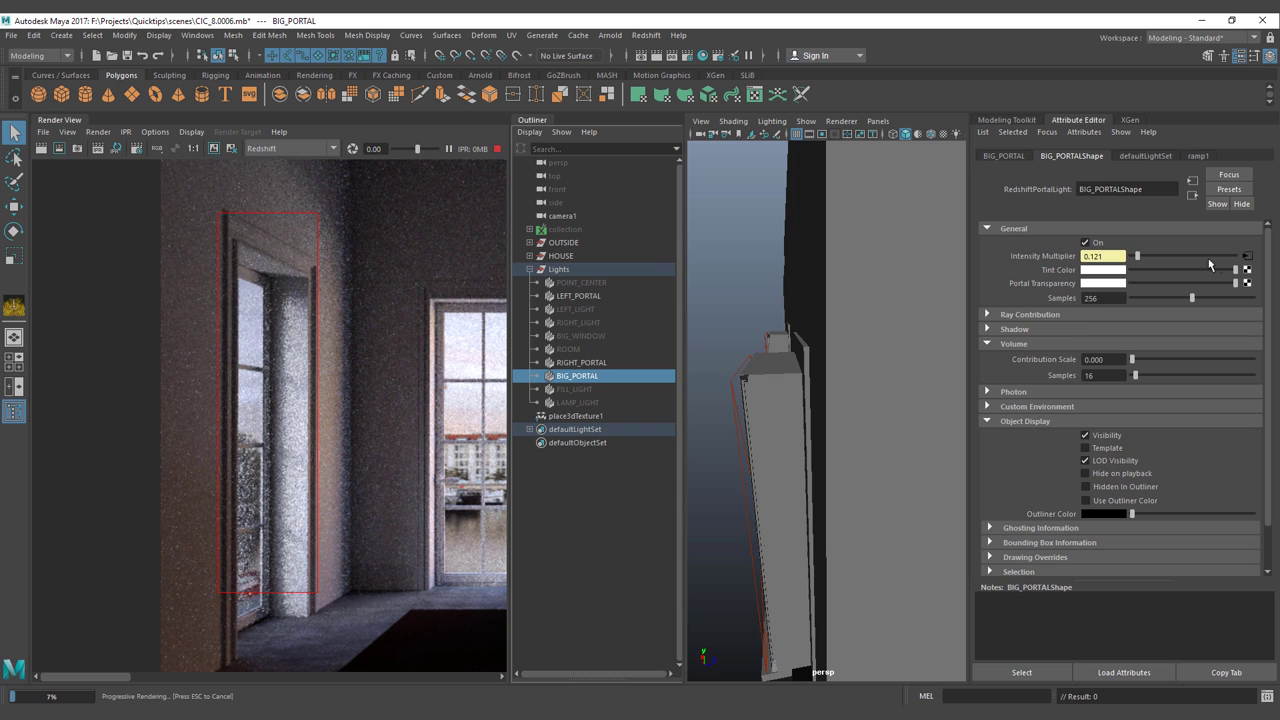
{"action": "right_click", "coordinate": [1120, 262]}
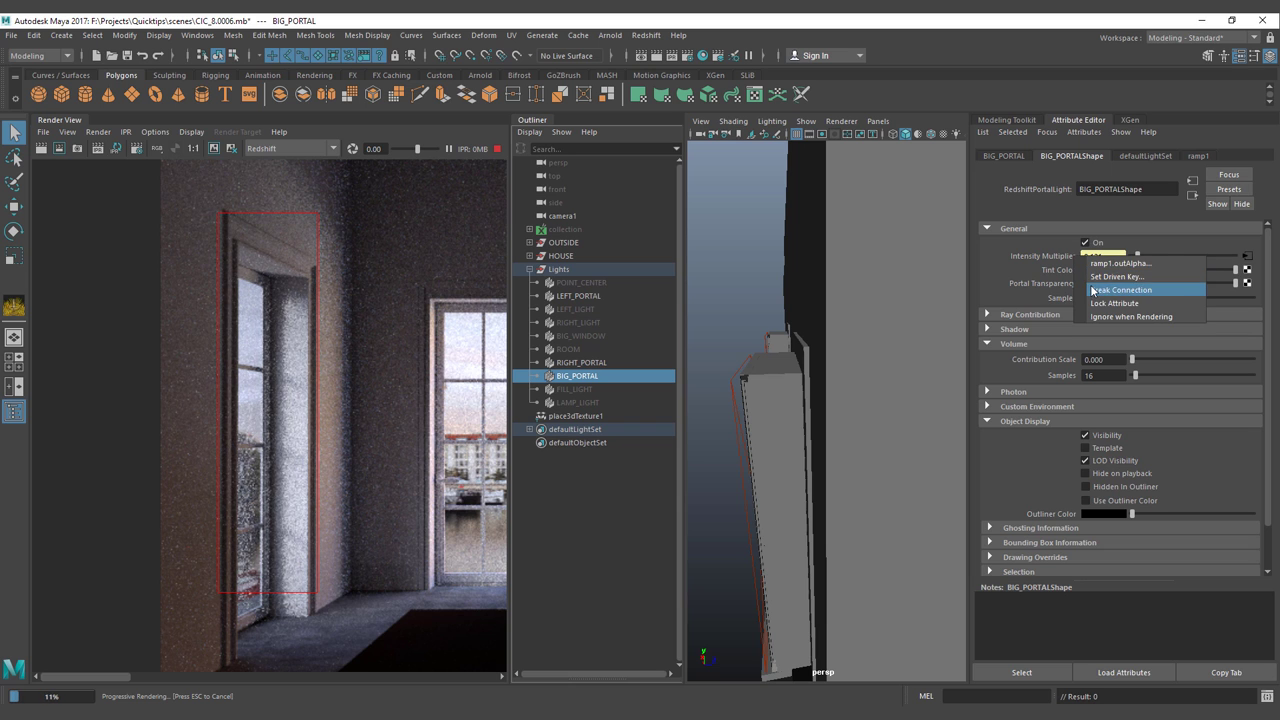
{"action": "left_click", "coordinate": [1110, 290]}
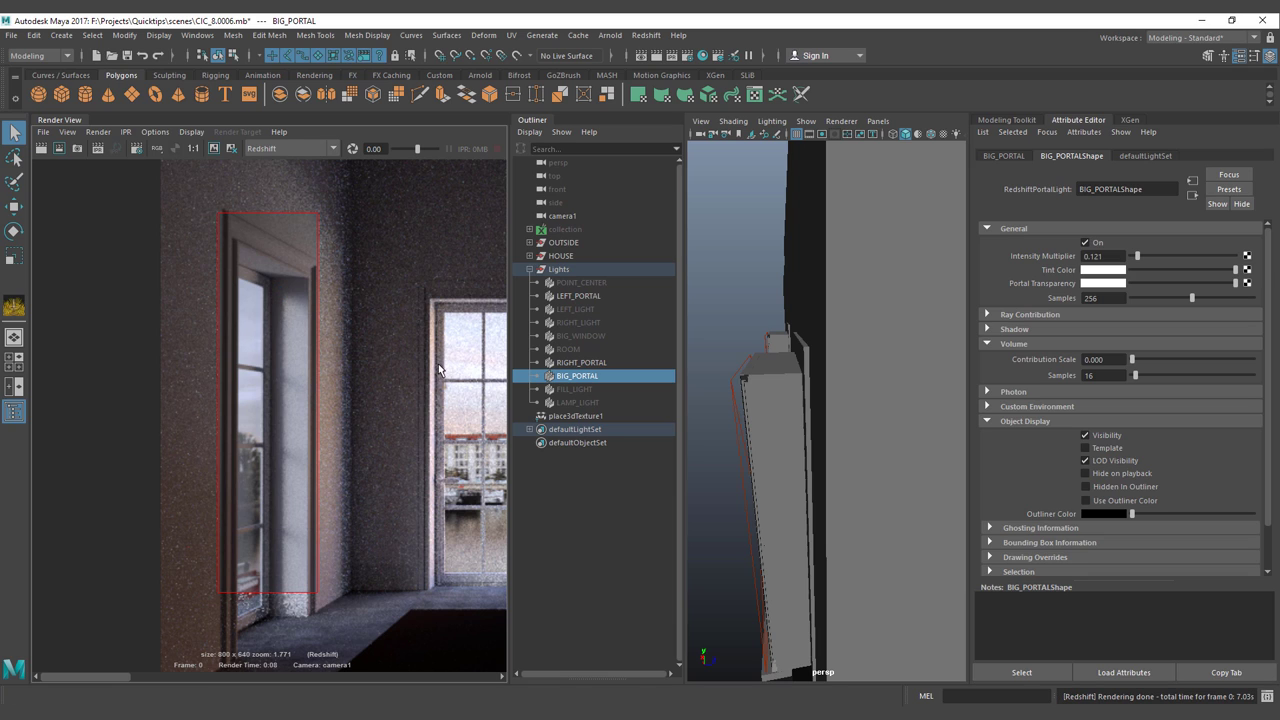
Undo the ramp disconnection on BIG_PORTAL and re-render the window region, with the previous render kept for comparison.
{"action": "key", "text": "ctrl+z"}
{"action": "key", "text": "ctrl+z"}
{"action": "key", "text": "ctrl+z"}
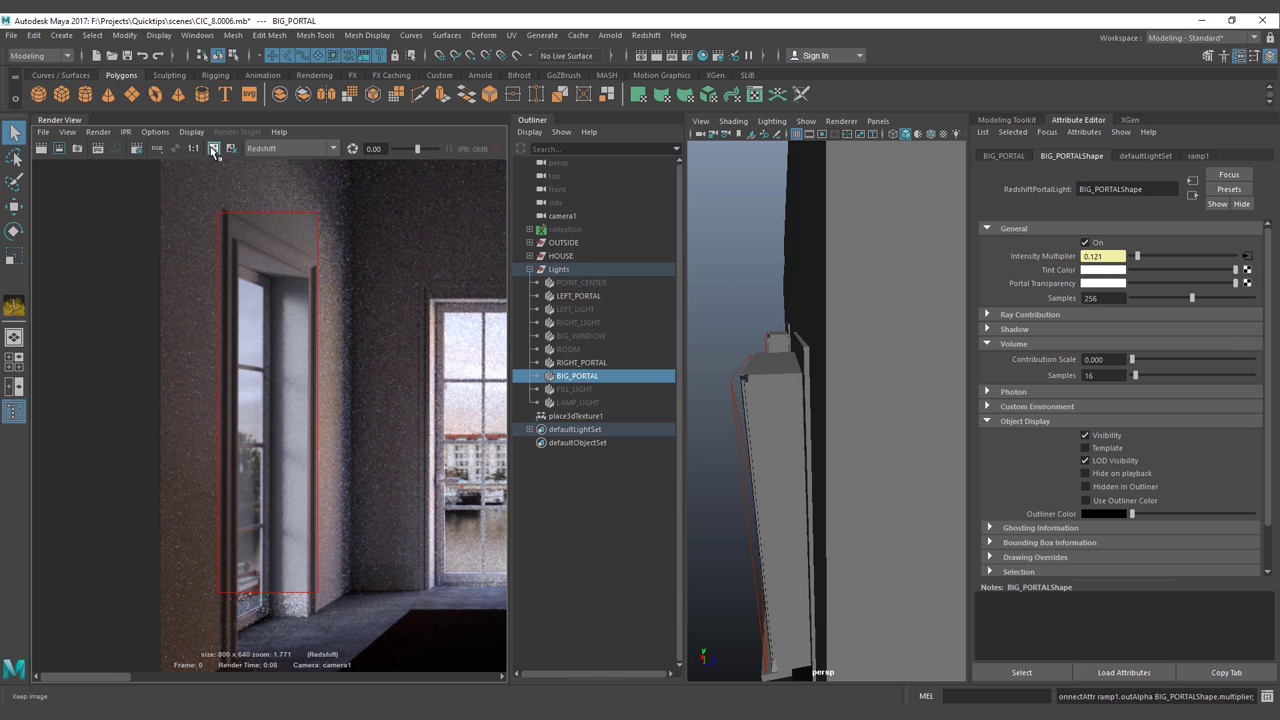
{"action": "left_click", "coordinate": [57, 153]}
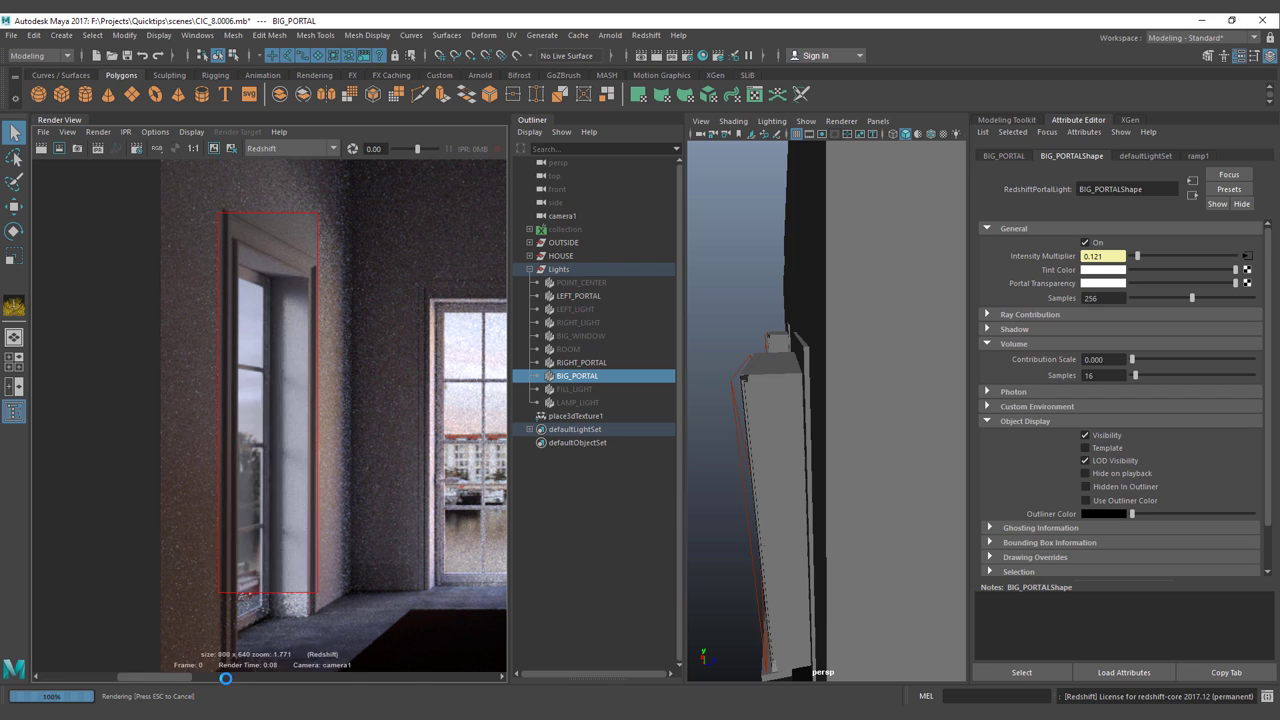
Flip repeatedly between the two stored renders to compare the window lighting with and without the ramp.
{"action": "left_click", "coordinate": [150, 678]}
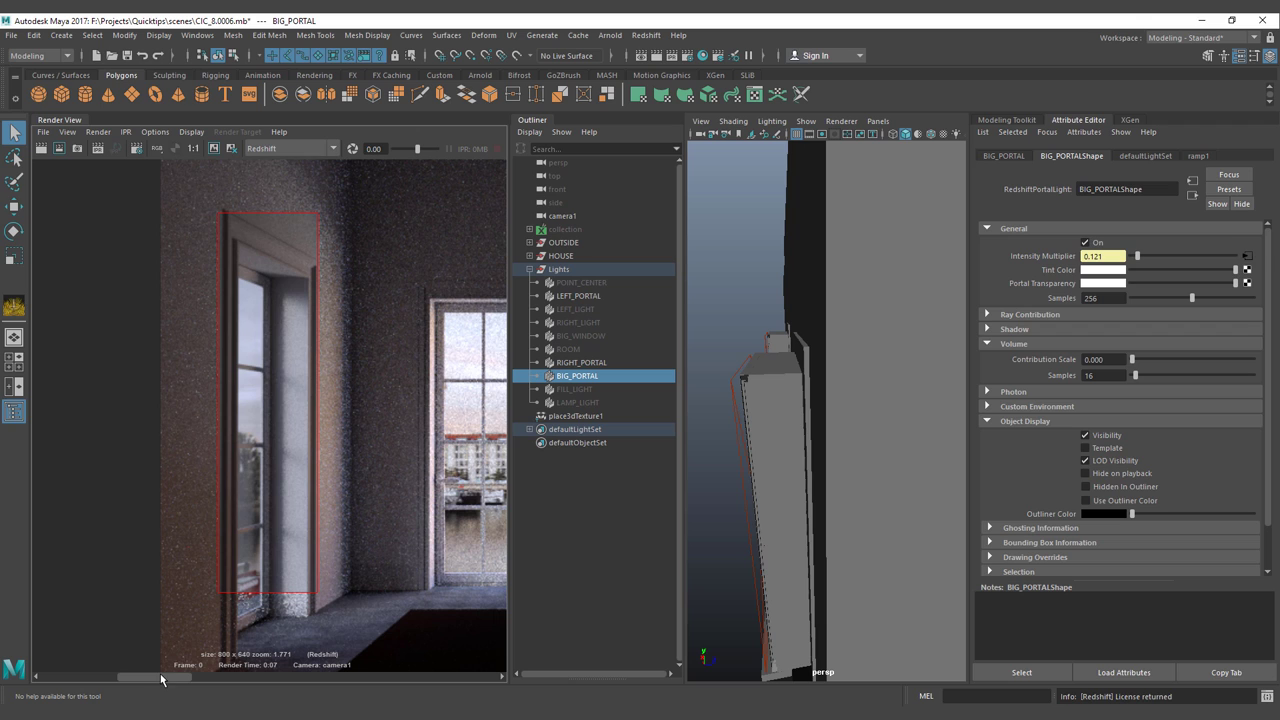
{"action": "left_click", "coordinate": [120, 679]}
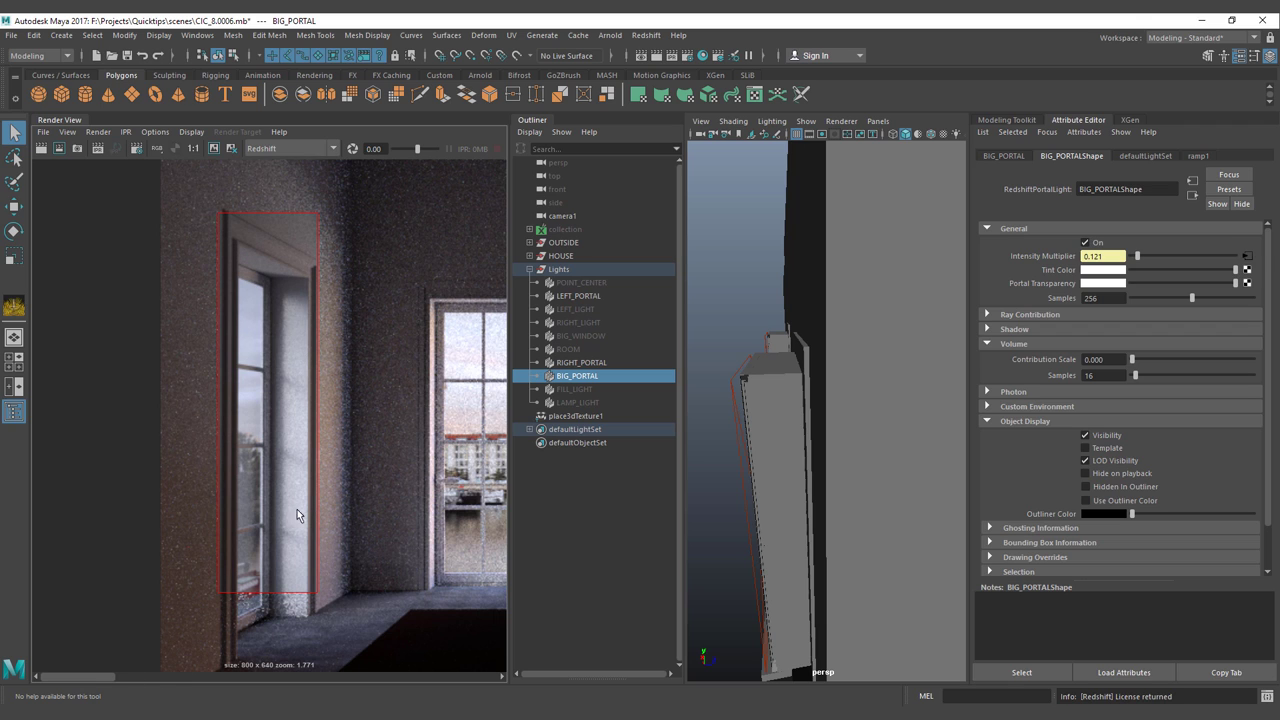
{"action": "left_click", "coordinate": [151, 679]}
{"action": "left_click", "coordinate": [113, 679]}
{"action": "left_click", "coordinate": [147, 679]}
{"action": "left_click", "coordinate": [110, 679]}
{"action": "left_click", "coordinate": [149, 679]}
{"action": "left_click_drag", "start_coordinate": [149, 681], "coordinate": [122, 681]}
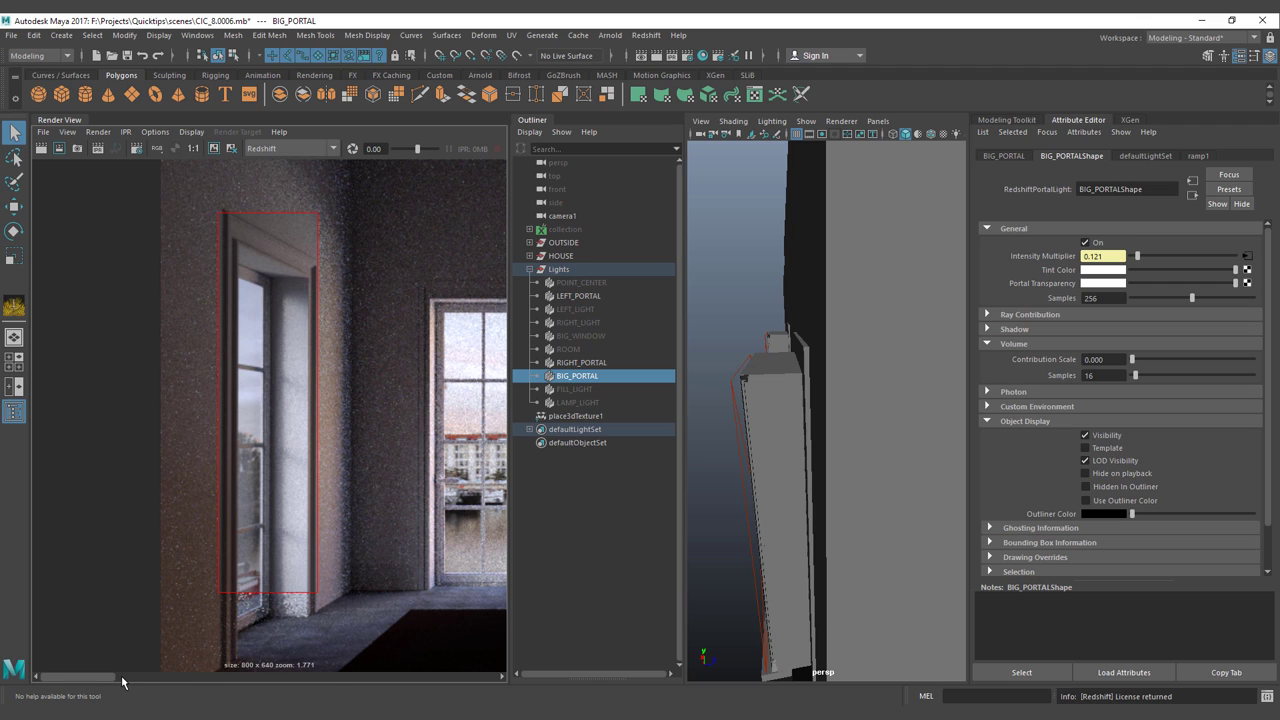
Open the ramp driving BIG_PORTAL's Intensity Multiplier and select its white colour marker.
{"action": "left_click", "coordinate": [1246, 258]}
{"action": "left_click", "coordinate": [1246, 259]}
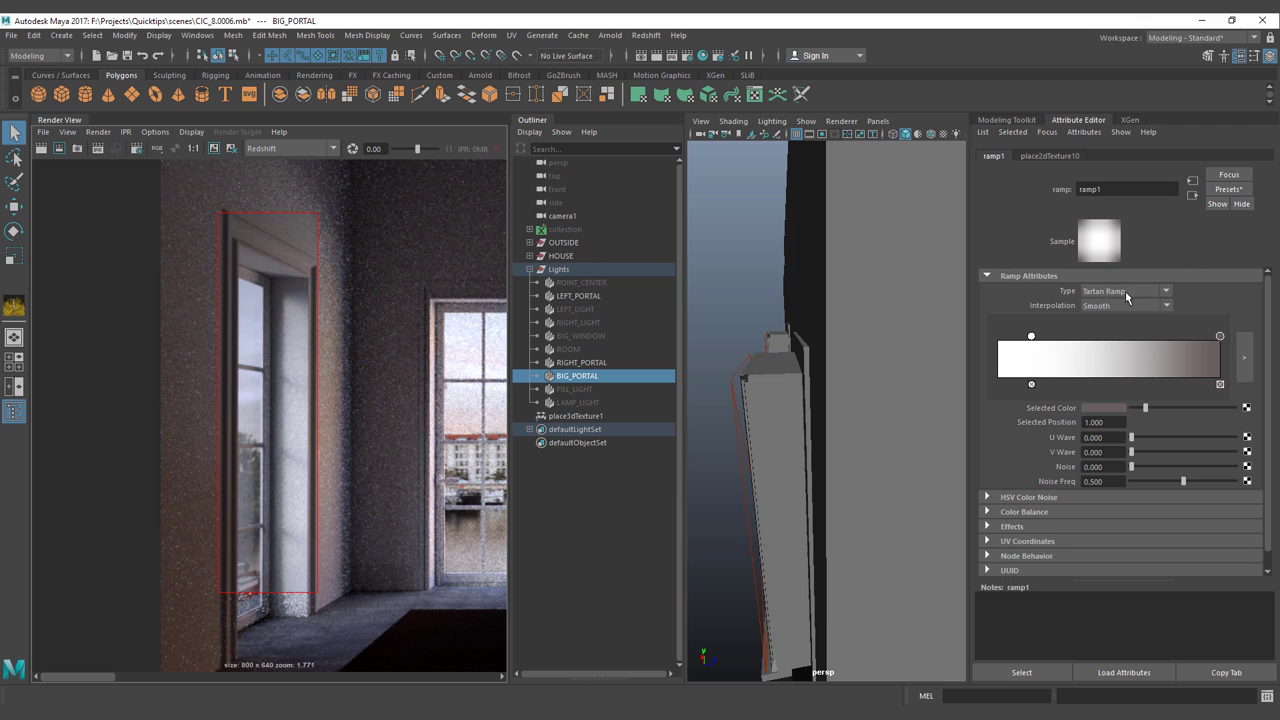
{"action": "left_click", "coordinate": [1031, 338]}
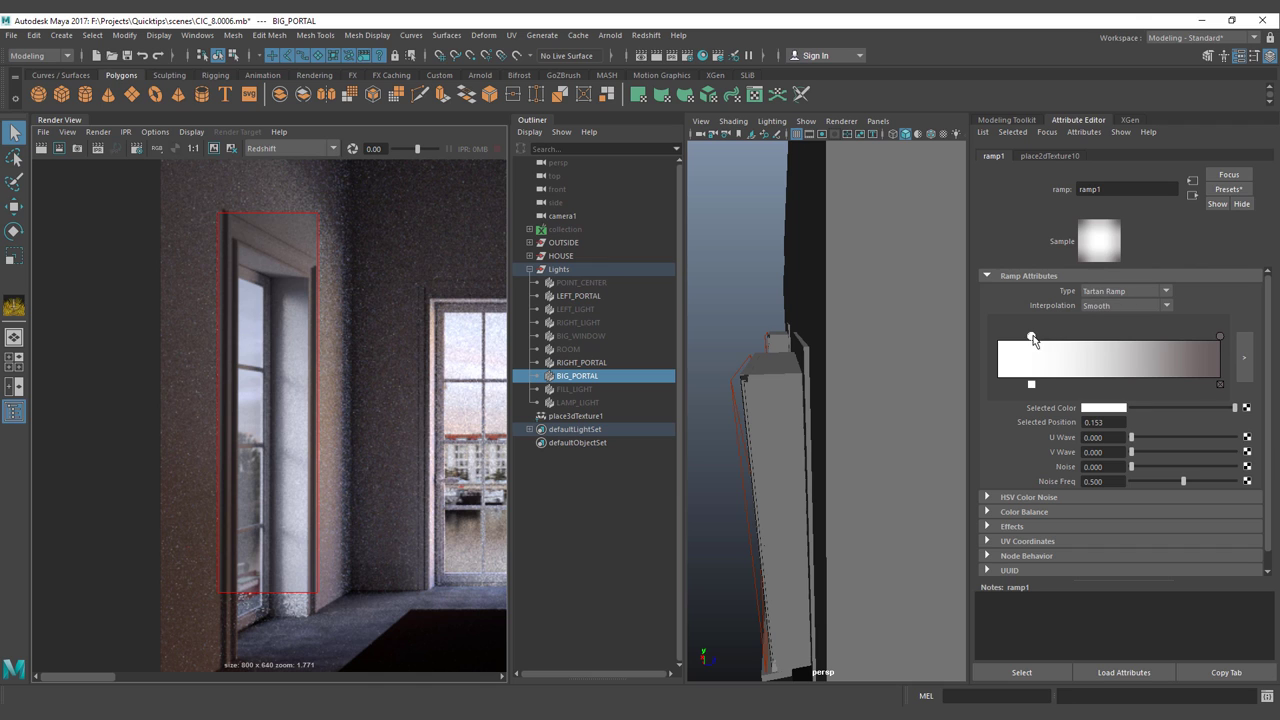
Examine the colour values of both markers on the BIG_PORTAL ramp, and reselect BIG_PORTAL to view its light attributes.
{"action": "left_click", "coordinate": [1082, 407]}
{"action": "left_click", "coordinate": [1087, 408]}
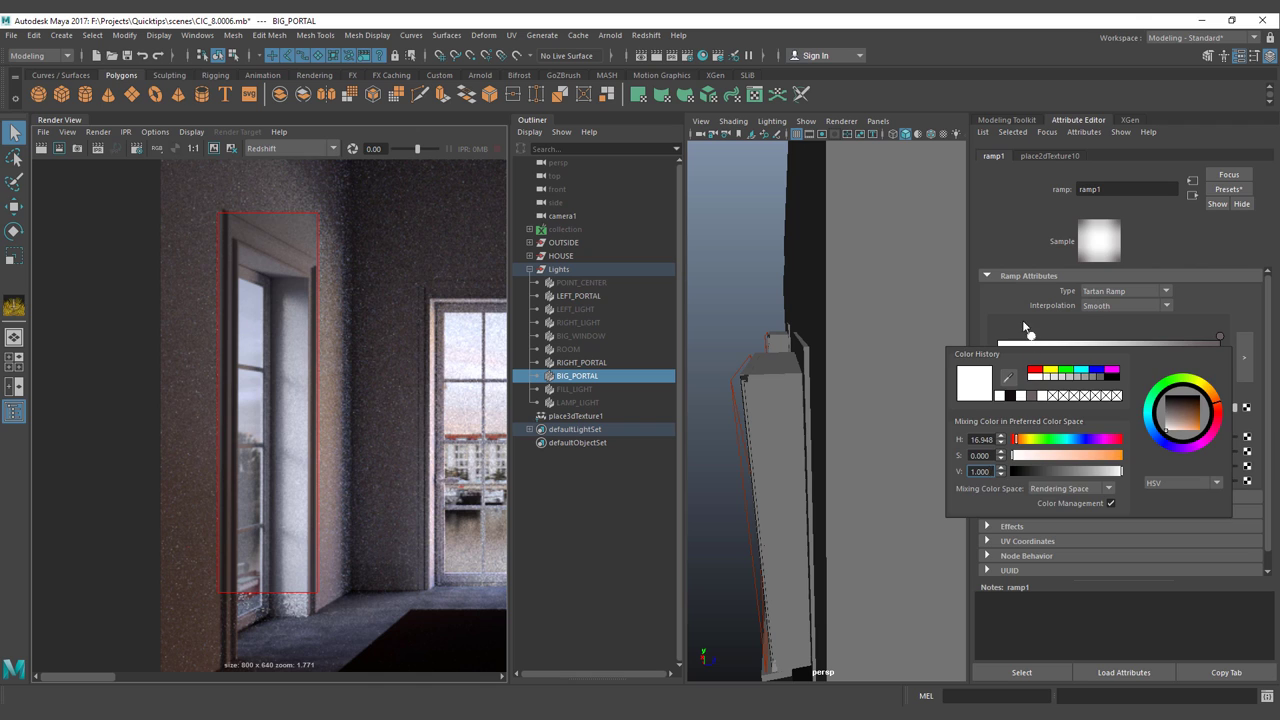
{"action": "left_click", "coordinate": [1219, 337]}
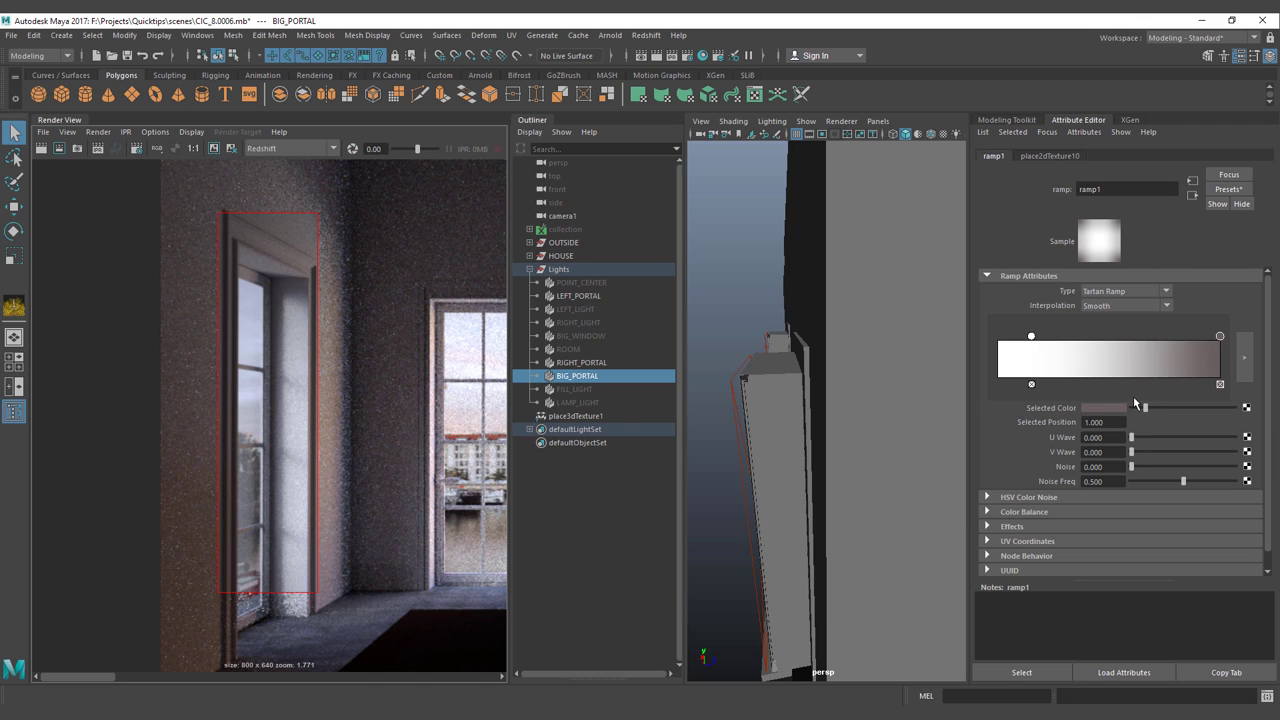
{"action": "left_click", "coordinate": [1094, 408]}
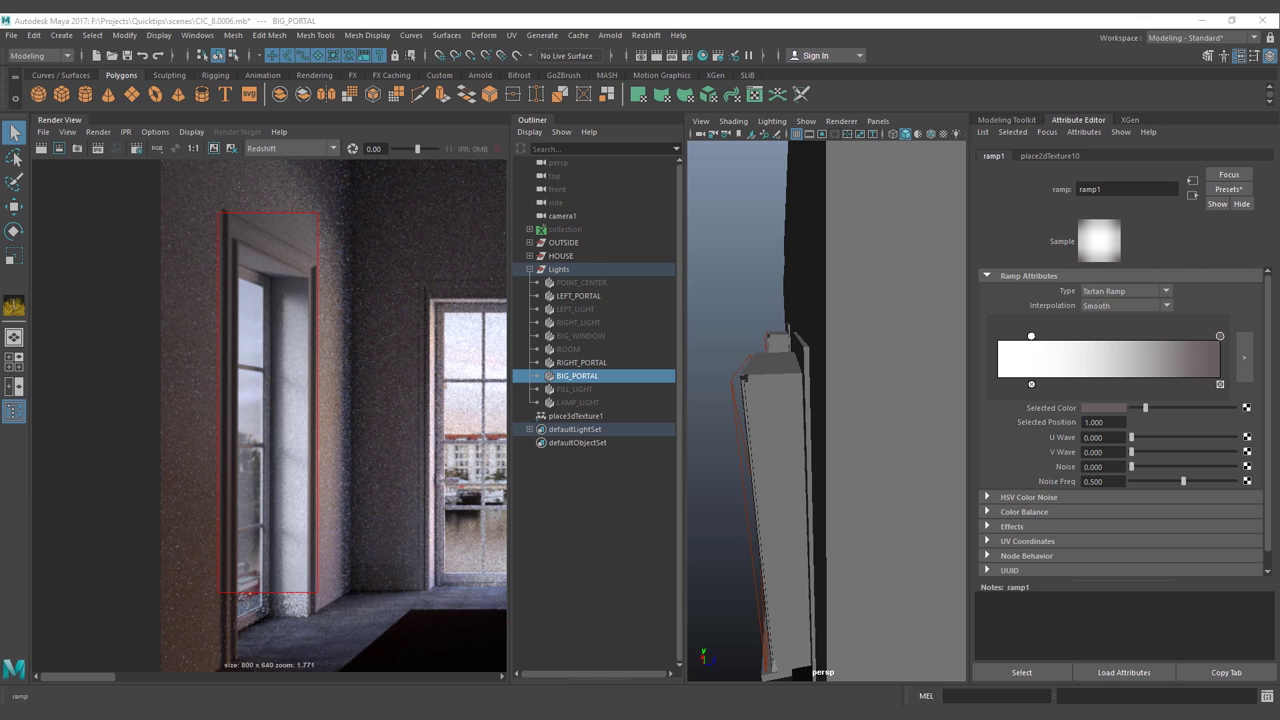
{"action": "left_click", "coordinate": [591, 374]}
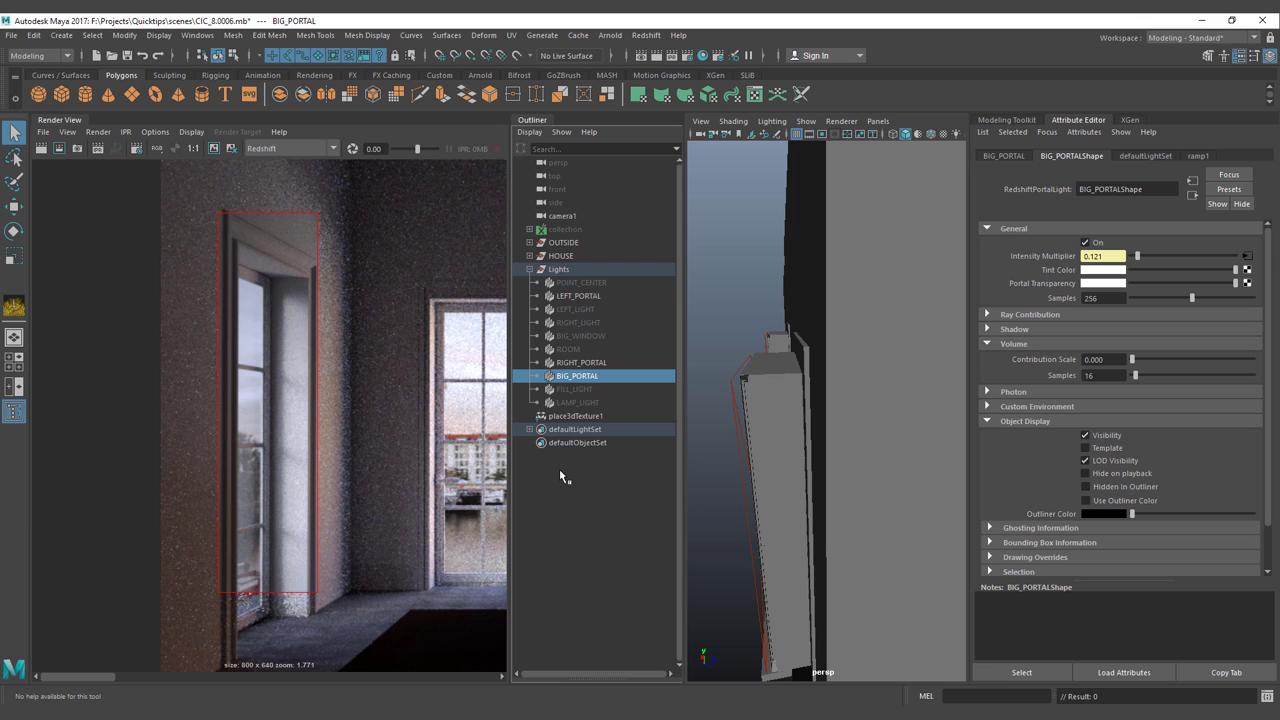
Unhide the hidden window area lights LEFT_LIGHT, RIGHT_LIGHT and BIG_WINDOW.
{"action": "left_click_drag", "start_coordinate": [820, 397], "coordinate": [700, 385], "text": "alt"}
{"action": "left_click", "coordinate": [575, 322]}
{"action": "left_click", "coordinate": [572, 309], "text": "ctrl"}
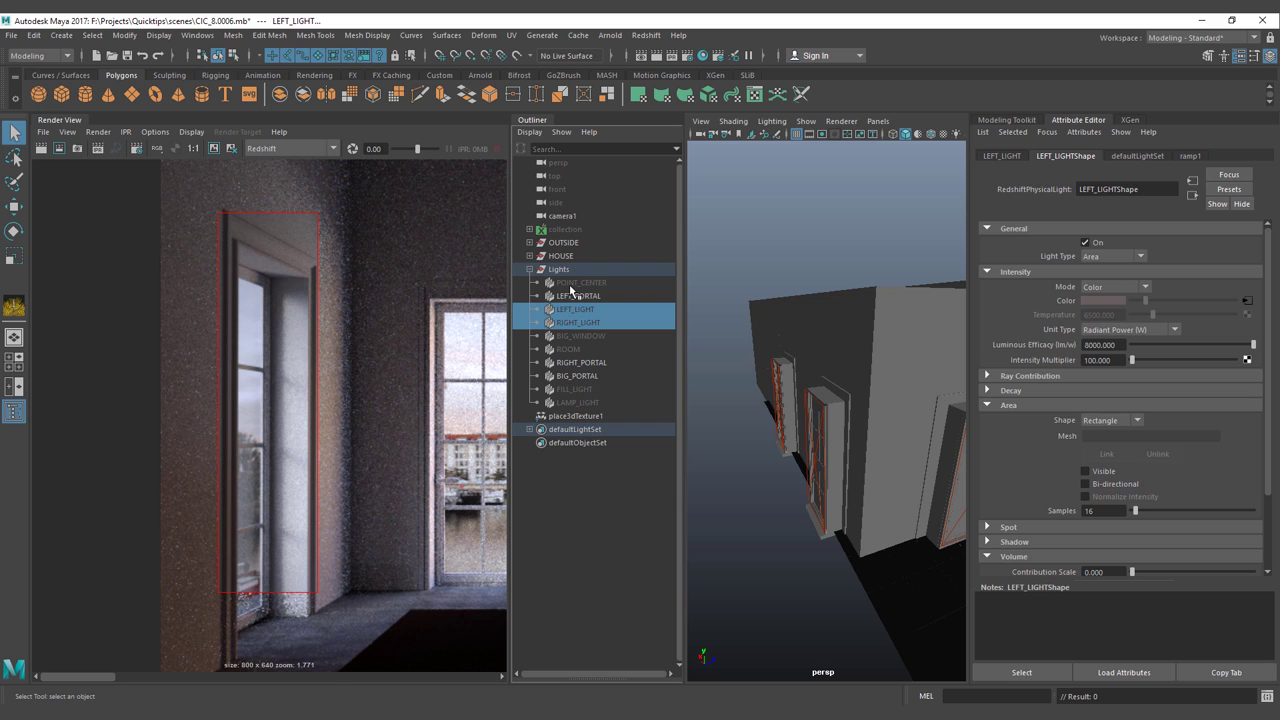
{"action": "left_click", "coordinate": [572, 336], "text": "ctrl"}
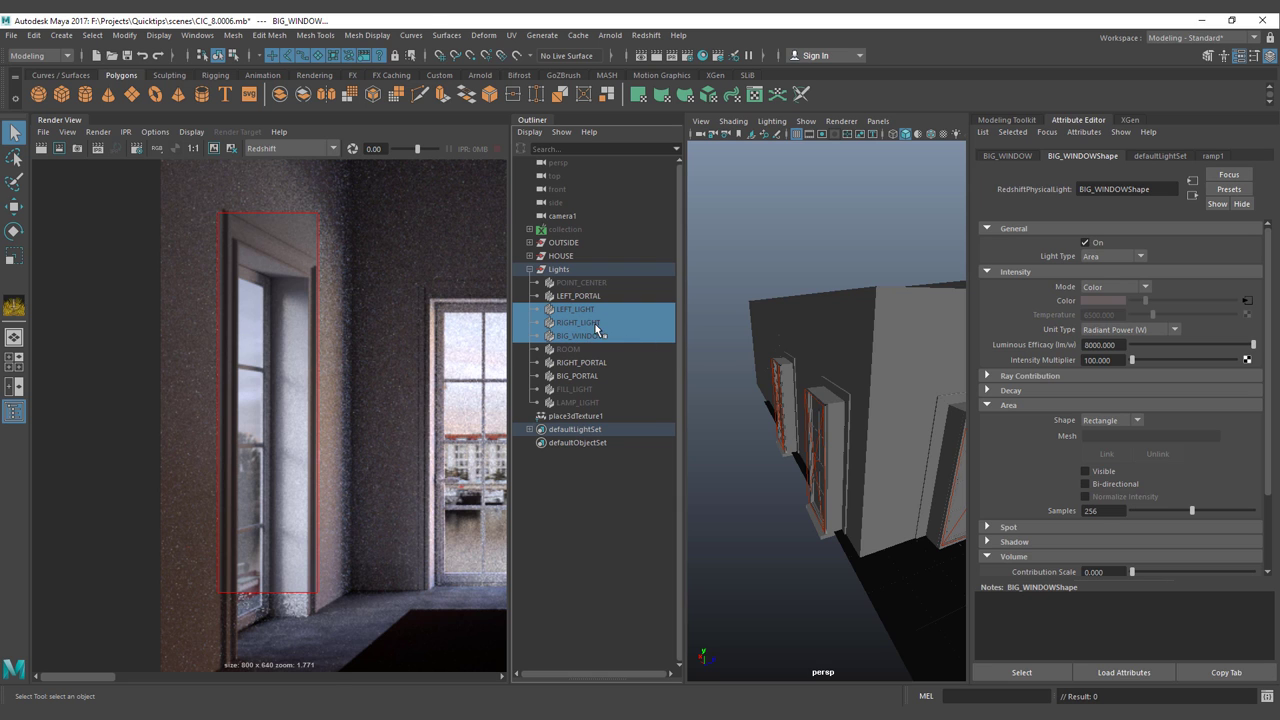
{"action": "key", "text": "ctrl+h"}
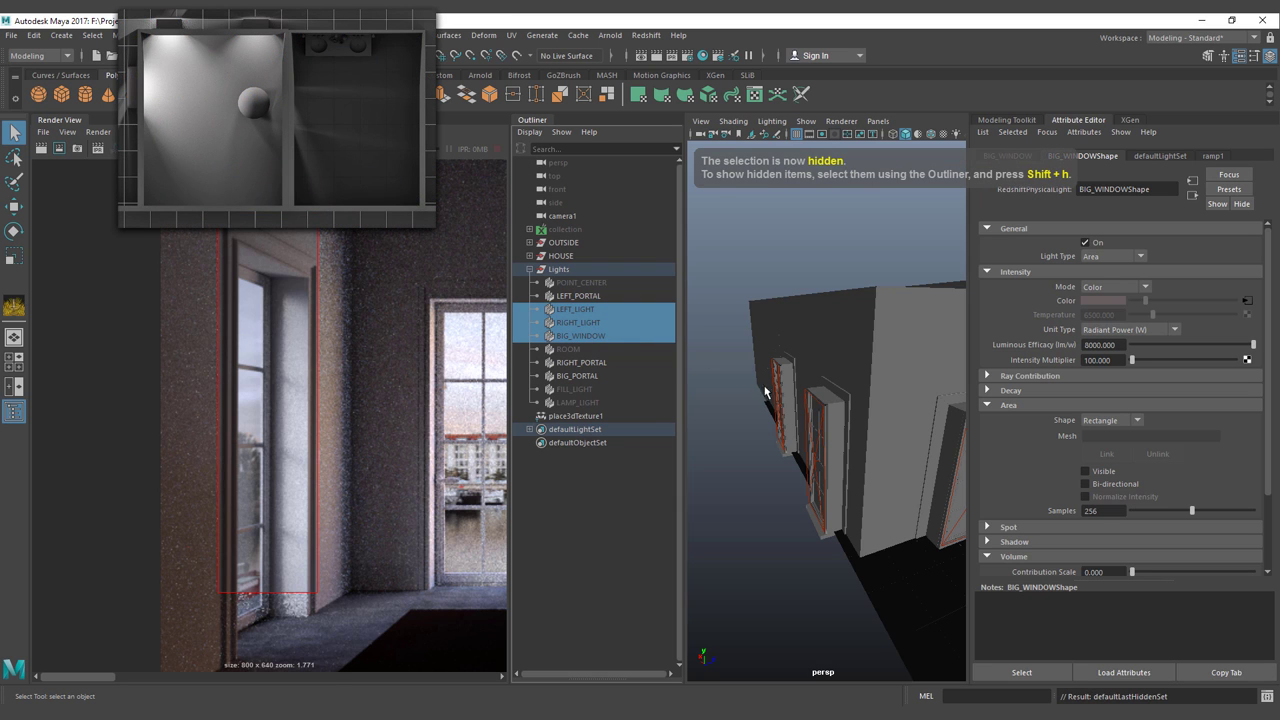
Open the ramp driving RIGHT_LIGHT's Color and inspect the colour of its white marker.
{"action": "left_click_drag", "start_coordinate": [775, 394], "coordinate": [743, 388], "text": "alt"}
{"action": "left_click", "coordinate": [588, 322]}
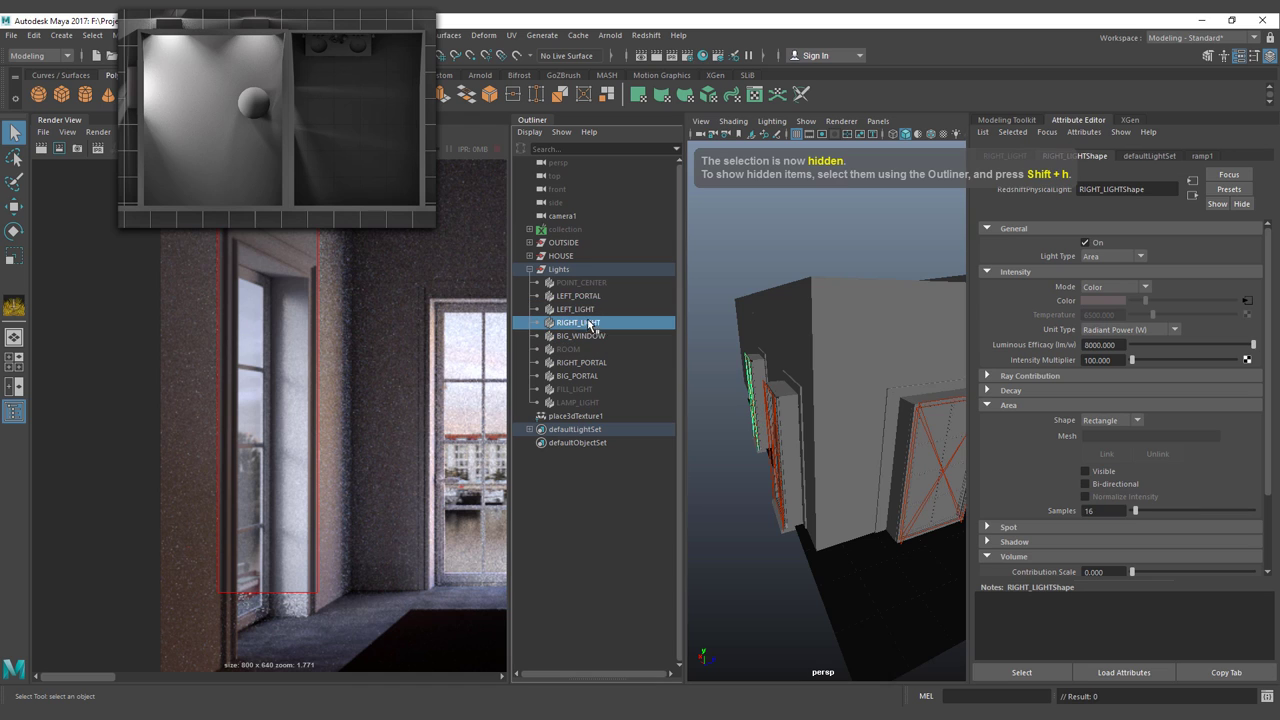
{"action": "left_click", "coordinate": [1247, 302]}
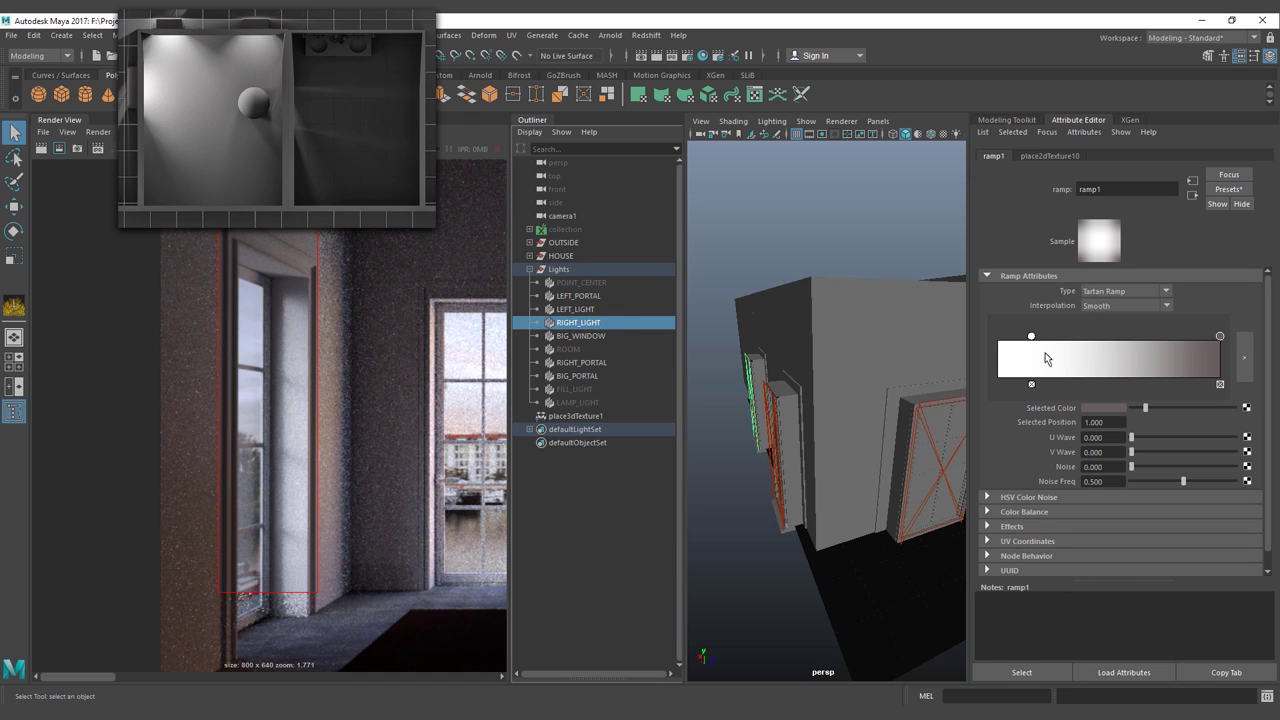
{"action": "left_click", "coordinate": [1031, 336]}
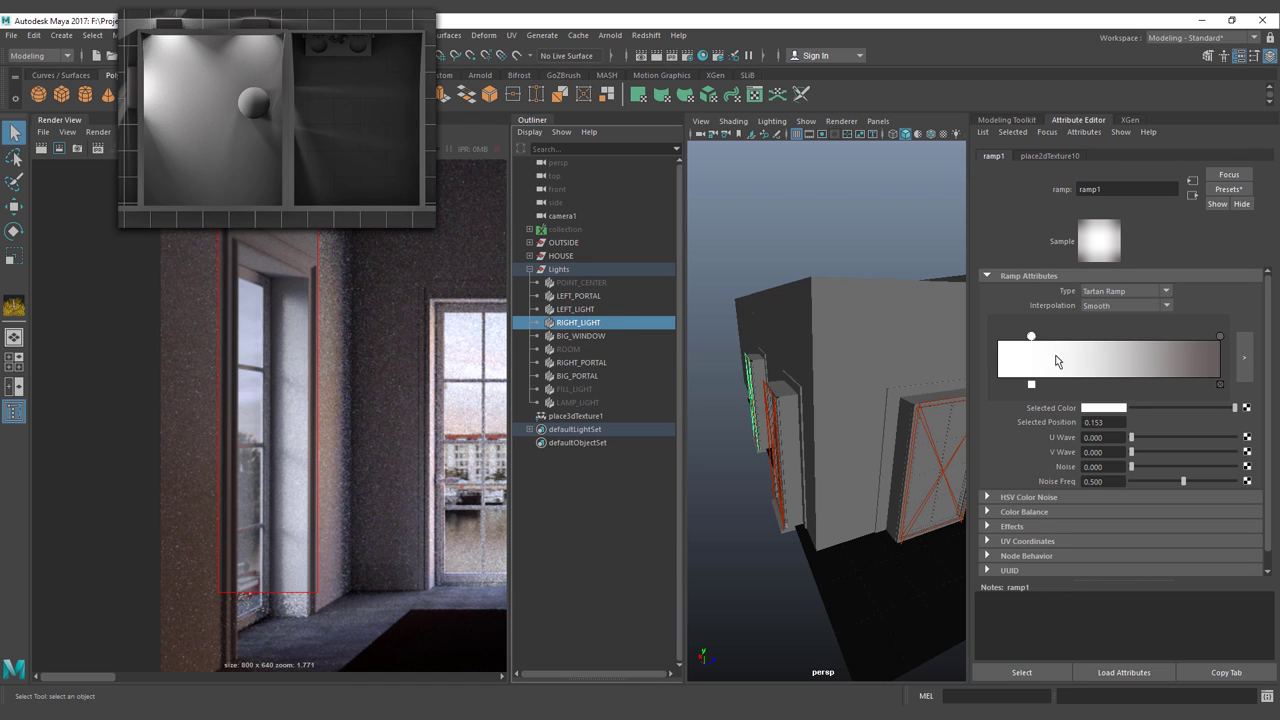
{"action": "left_click", "coordinate": [1097, 408]}
{"action": "left_click", "coordinate": [1096, 412]}
Check RIGHT_PORTAL, and open the ramp driving LEFT_PORTAL's Intensity Multiplier to inspect the colour values of its end marker.
{"action": "left_click", "coordinate": [744, 354]}
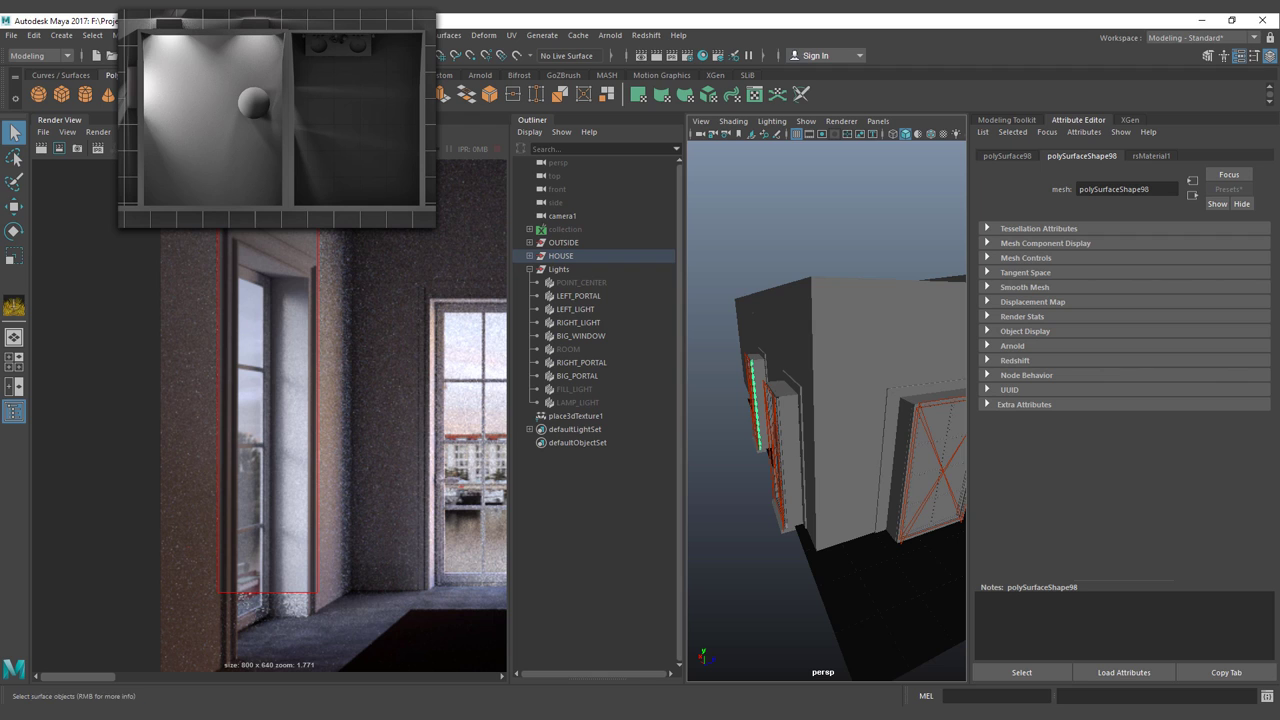
{"action": "left_click", "coordinate": [745, 368]}
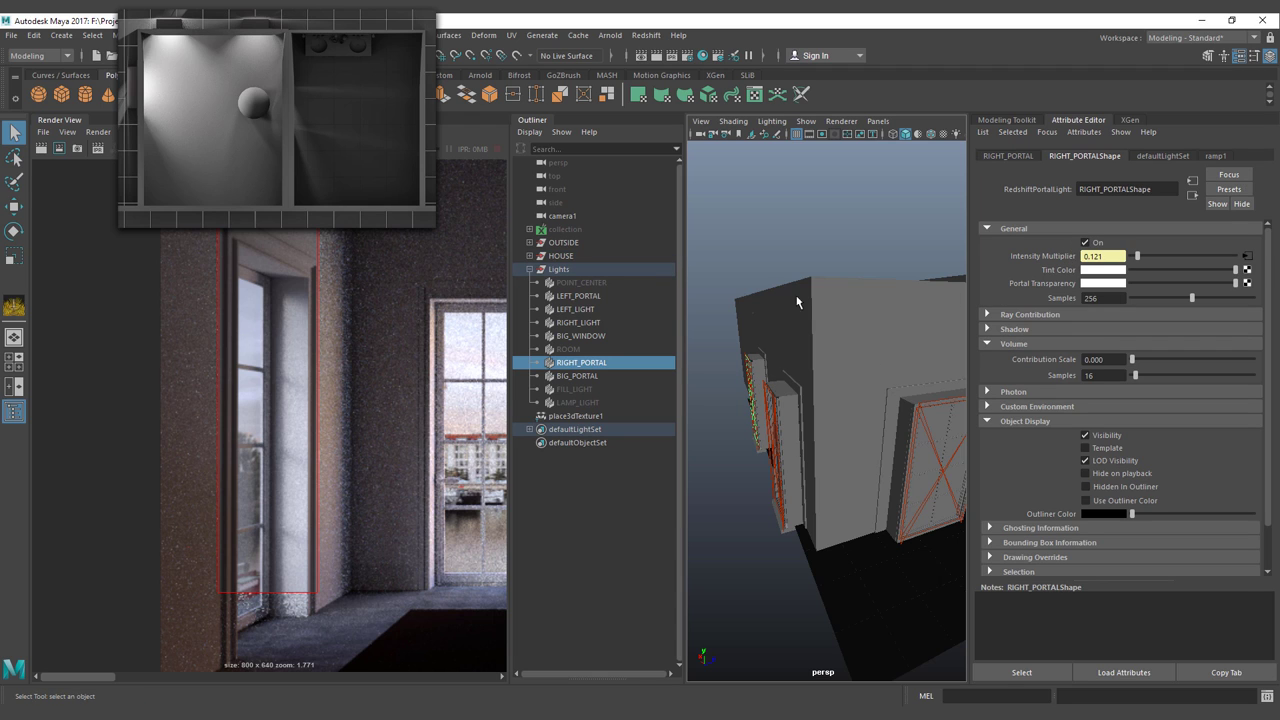
{"action": "left_click", "coordinate": [580, 296]}
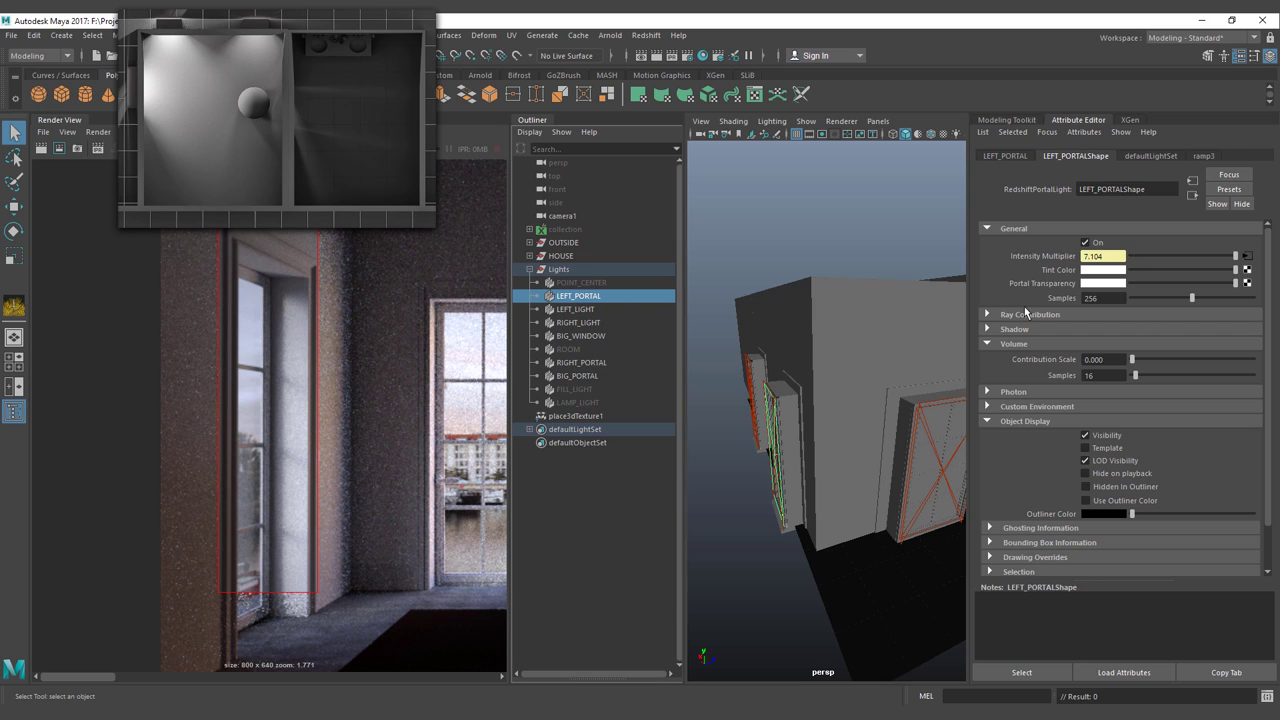
{"action": "left_click", "coordinate": [1247, 258]}
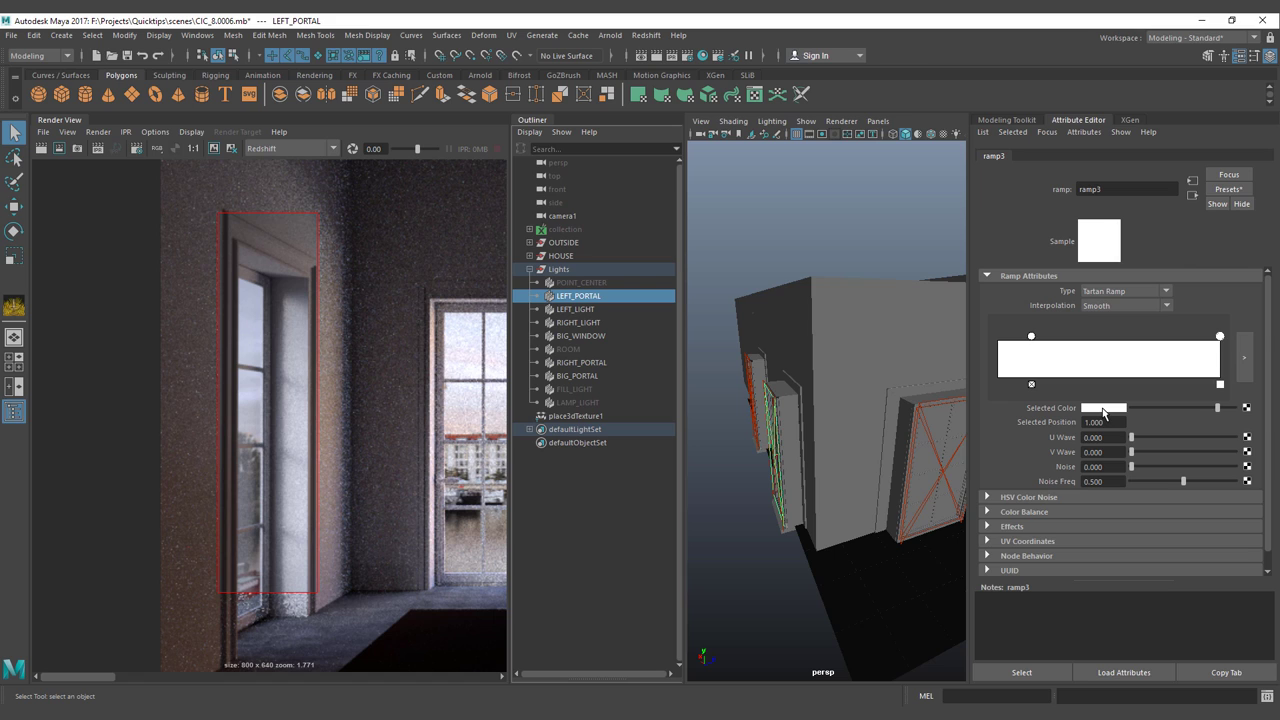
{"action": "left_click", "coordinate": [1103, 409]}
{"action": "left_click", "coordinate": [1097, 409]}
{"action": "left_click", "coordinate": [1102, 411]}
{"action": "left_click", "coordinate": [1104, 410]}
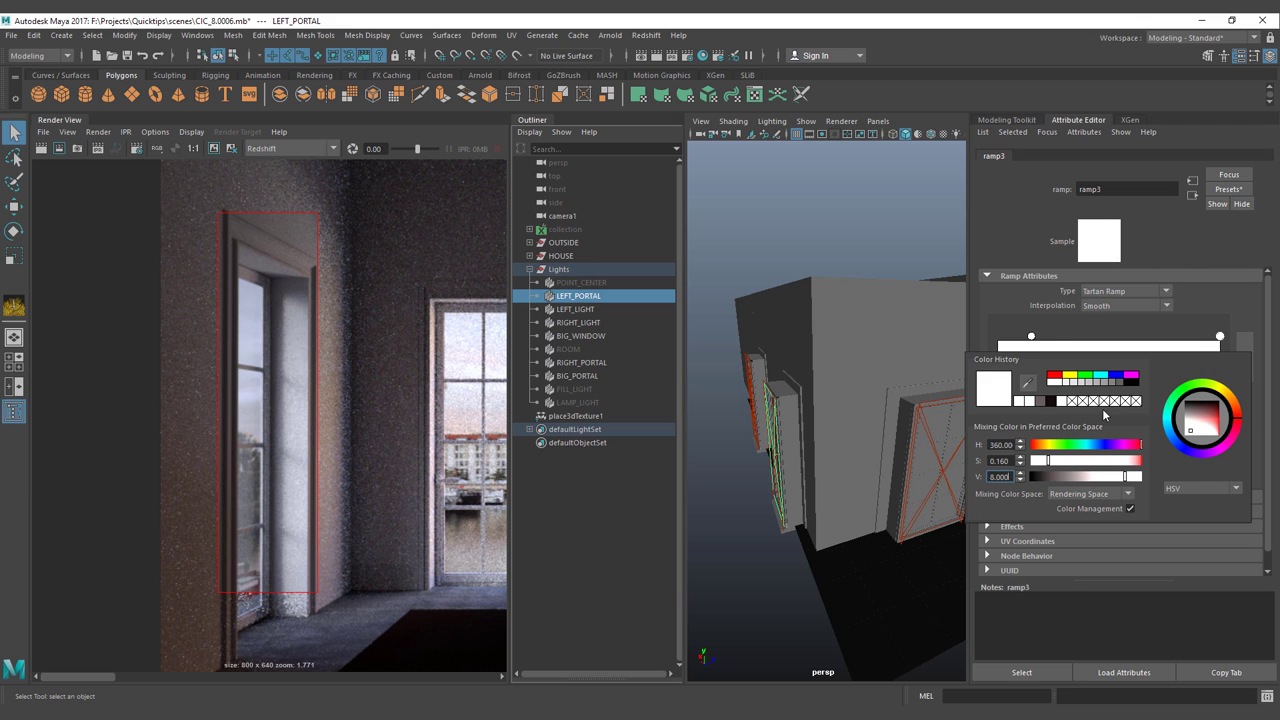
Check the colour of the first marker on the LEFT_PORTAL ramp and move that marker to position 0.147.
{"action": "left_click", "coordinate": [1031, 337]}
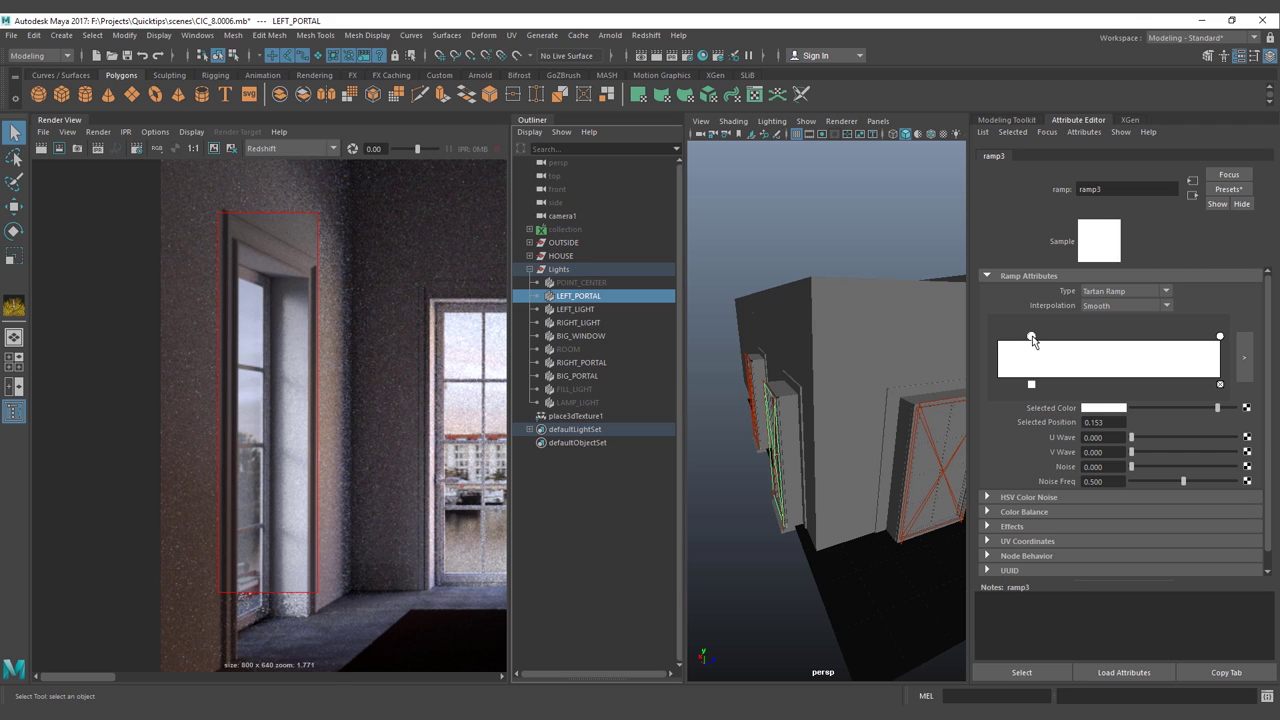
{"action": "left_click", "coordinate": [1104, 409]}
{"action": "left_click_drag", "start_coordinate": [1031, 343], "coordinate": [1030, 343]}
{"action": "left_click_drag", "start_coordinate": [772, 437], "coordinate": [832, 476], "text": "alt"}
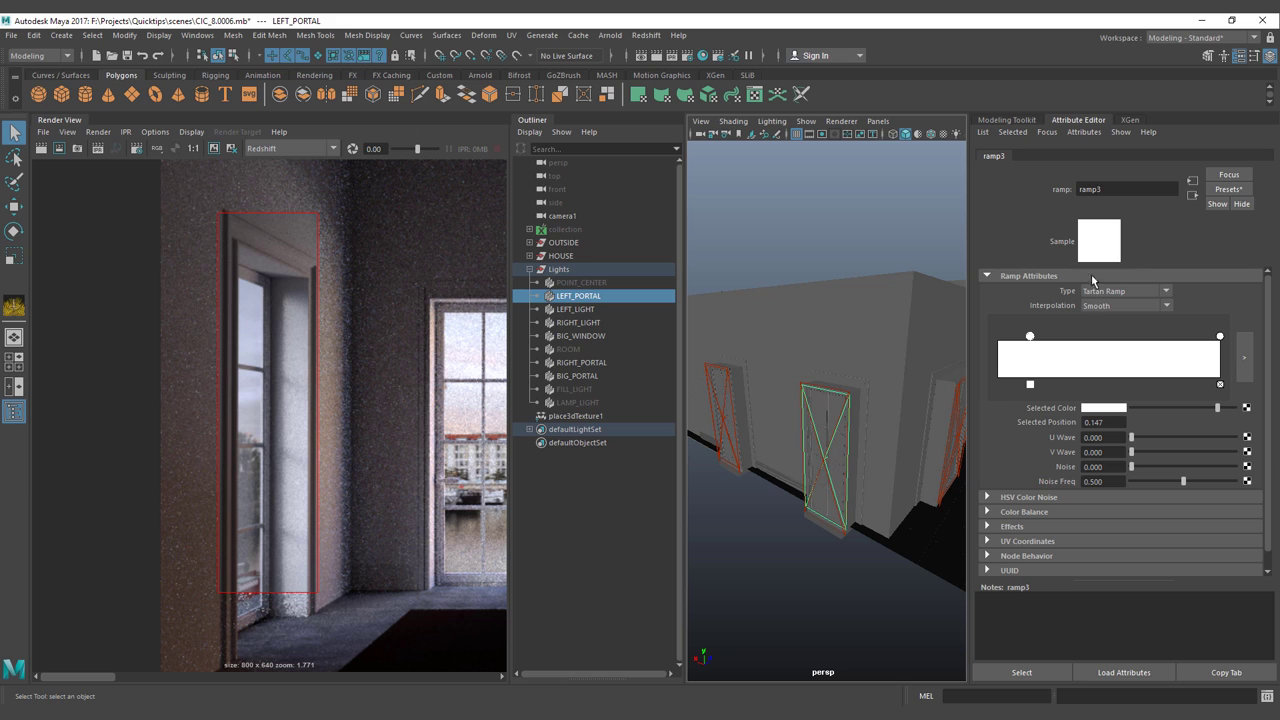
Try a near-black colour with value 0.007 on the end marker of the LEFT_PORTAL ramp, and undo the last change.
{"action": "left_click", "coordinate": [1103, 407]}
{"action": "left_click", "coordinate": [1048, 406]}
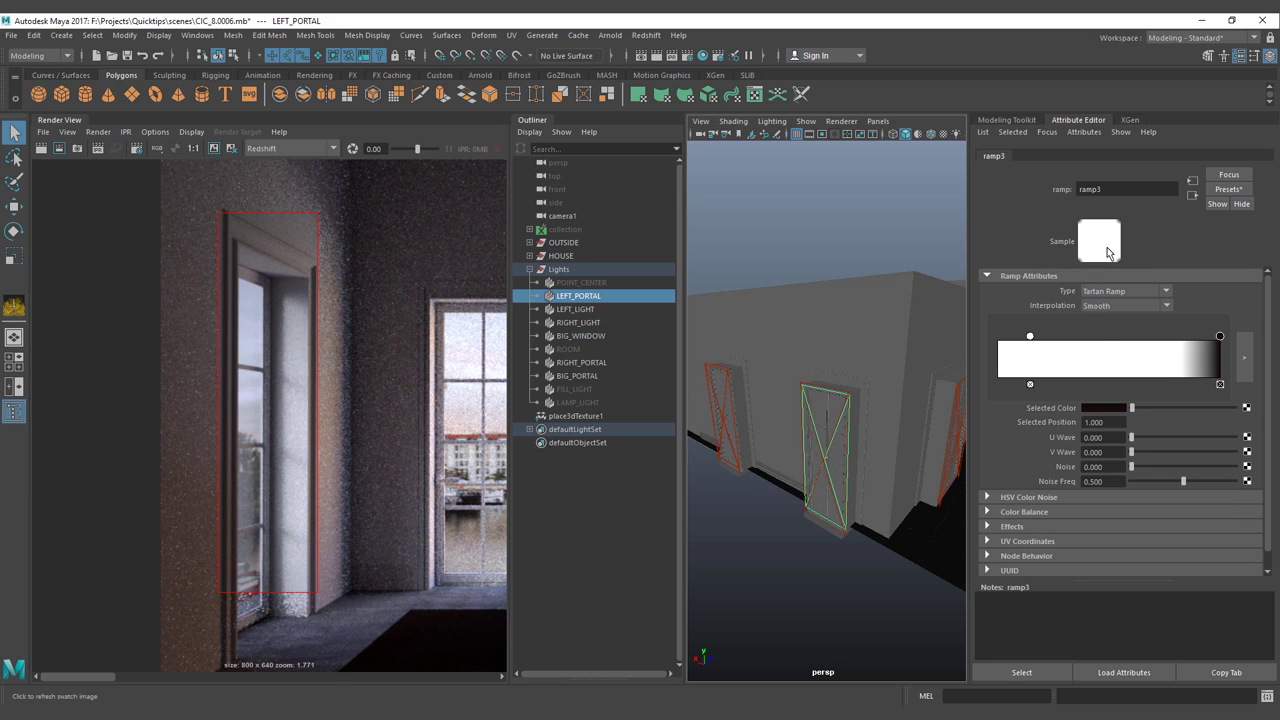
{"action": "middle_click_drag", "start_coordinate": [437, 394], "coordinate": [305, 376], "text": "alt"}
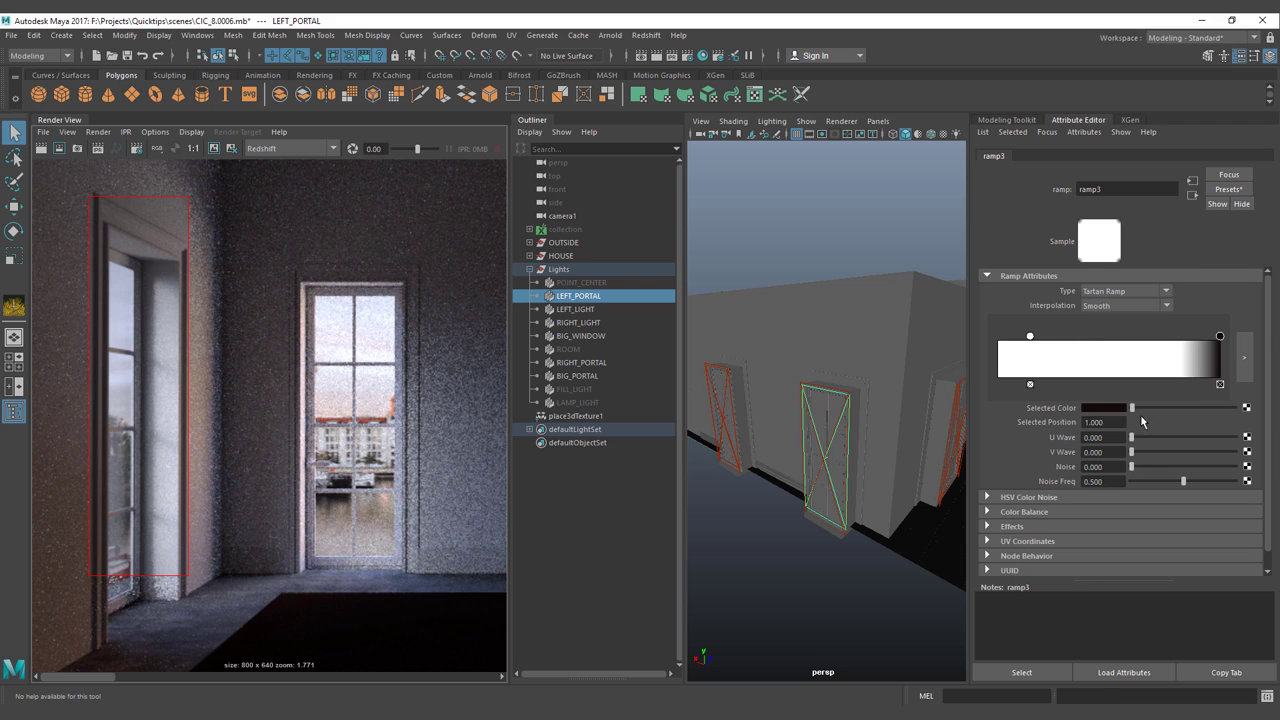
{"action": "key", "text": "ctrl+z"}
Raise the colour value of the LEFT_PORTAL ramp's end marker to turn it white, and select the first marker.
{"action": "left_click", "coordinate": [1114, 411]}
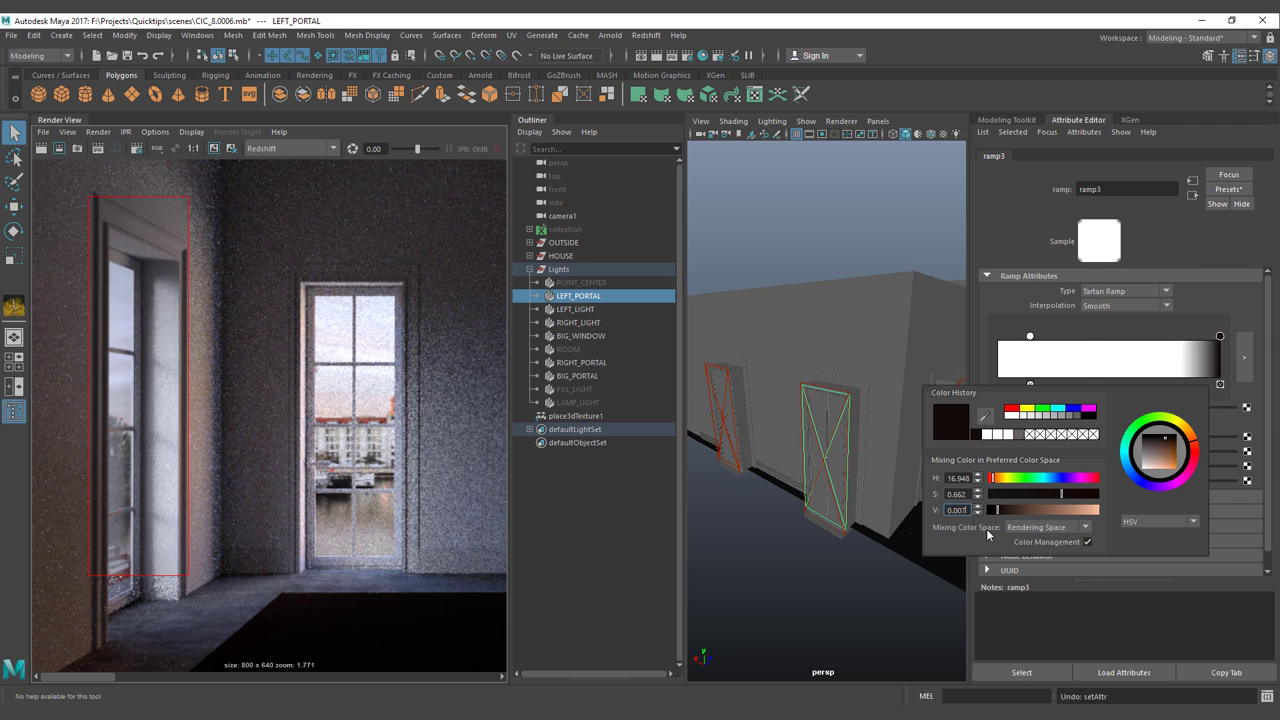
{"action": "double_click", "coordinate": [958, 510]}
{"action": "type", "text": "0.3"}
{"action": "key", "text": "Return"}
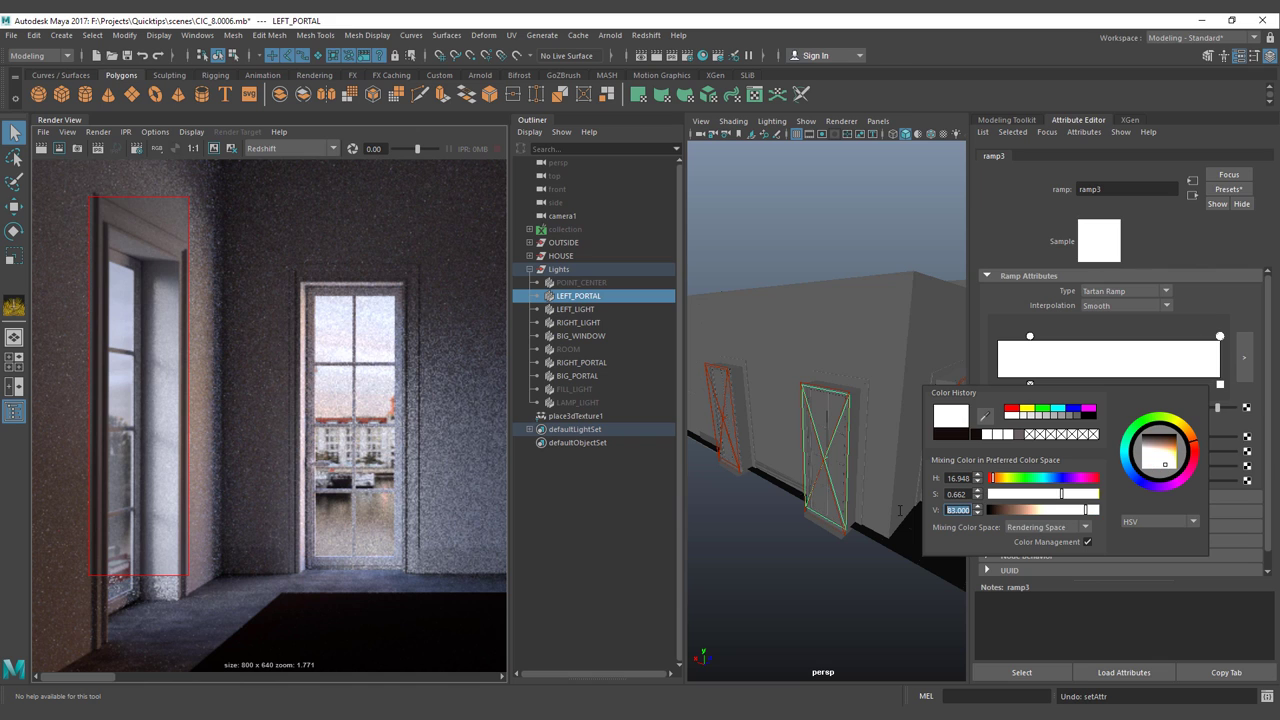
{"action": "left_click", "coordinate": [1030, 337]}
Select the BIG_WINDOW area light on the large window and examine its intensity settings and placement.
{"action": "left_click_drag", "start_coordinate": [854, 369], "coordinate": [762, 362], "text": "alt"}
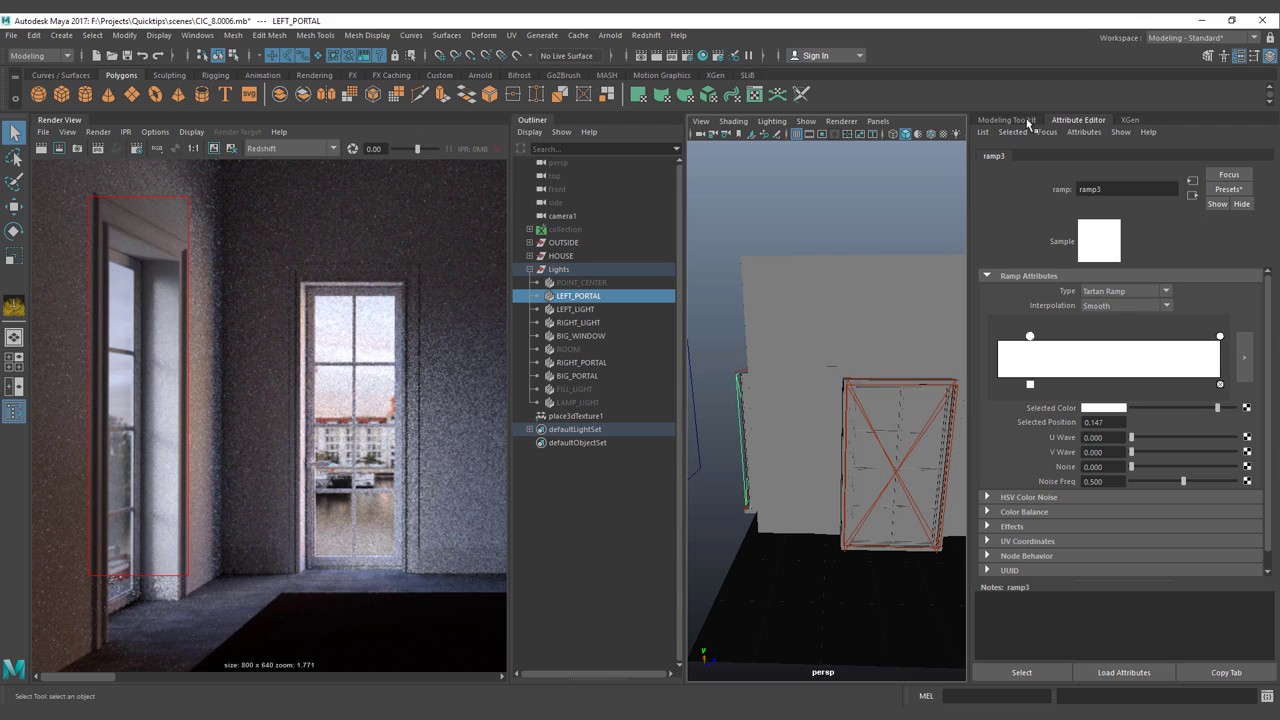
{"action": "left_click", "coordinate": [854, 401]}
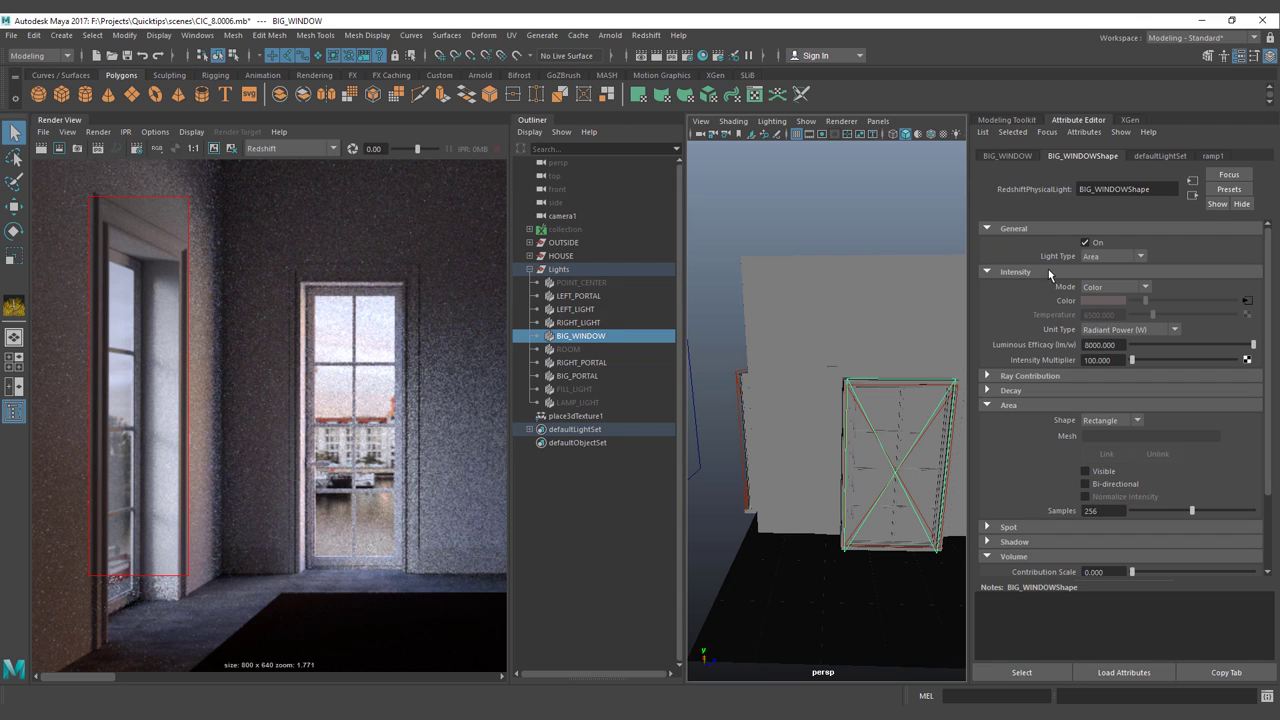
{"action": "left_click_drag", "start_coordinate": [873, 413], "coordinate": [823, 418], "text": "alt"}
{"action": "right_click_drag", "start_coordinate": [823, 418], "coordinate": [790, 416], "text": "alt"}
Switch the viewport from the perspective view to the room's render camera, and clear the selection.
{"action": "left_click", "coordinate": [877, 121]}
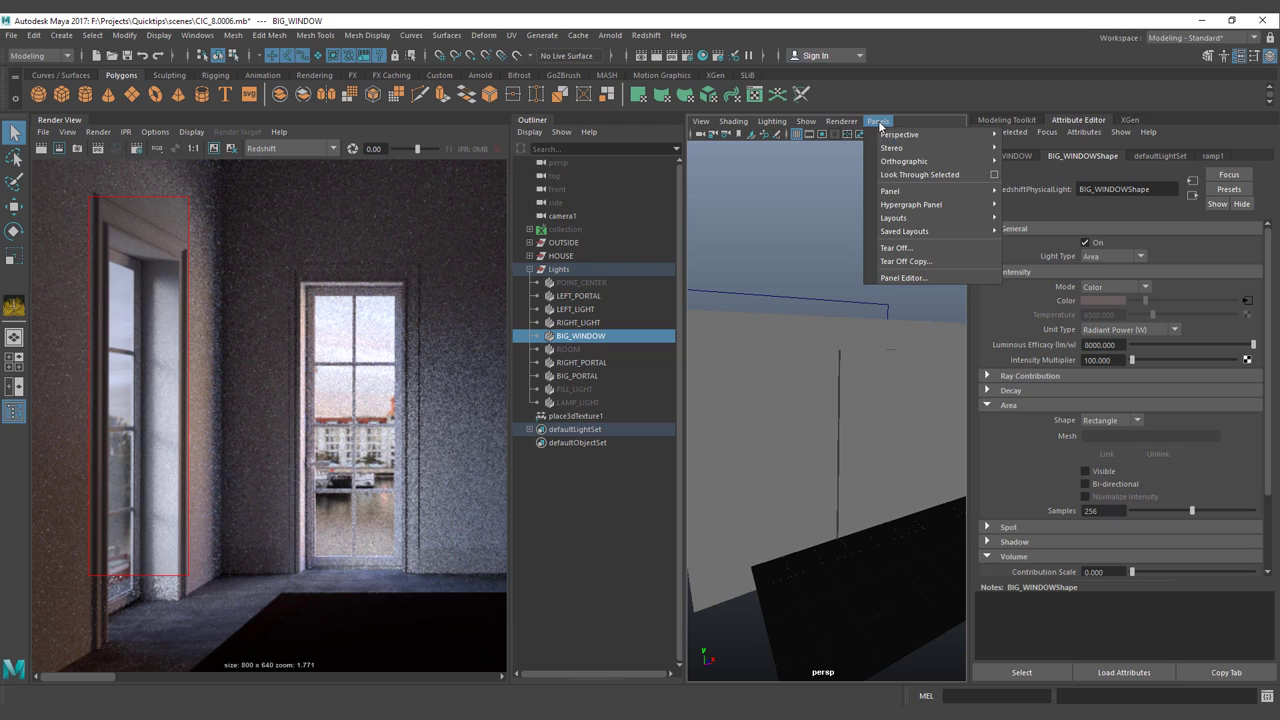
{"action": "mouse_move", "coordinate": [895, 134]}
{"action": "left_click", "coordinate": [1045, 137]}
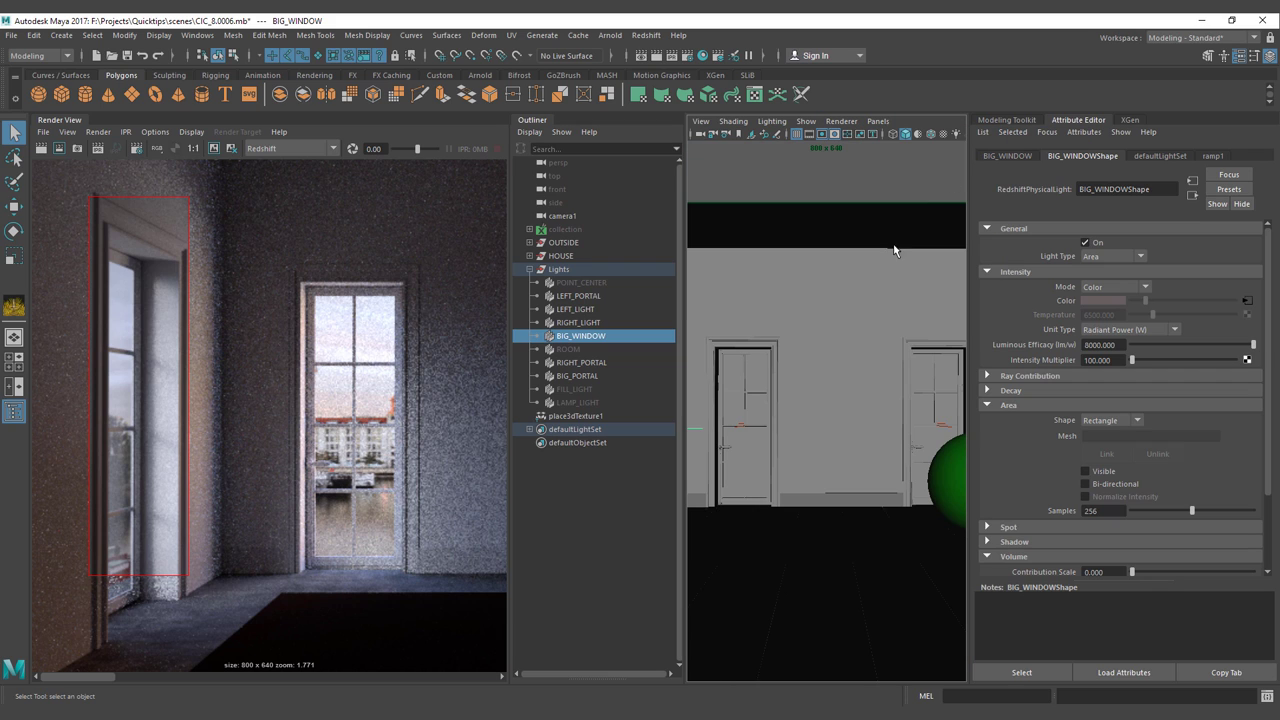
{"action": "left_click", "coordinate": [741, 451]}
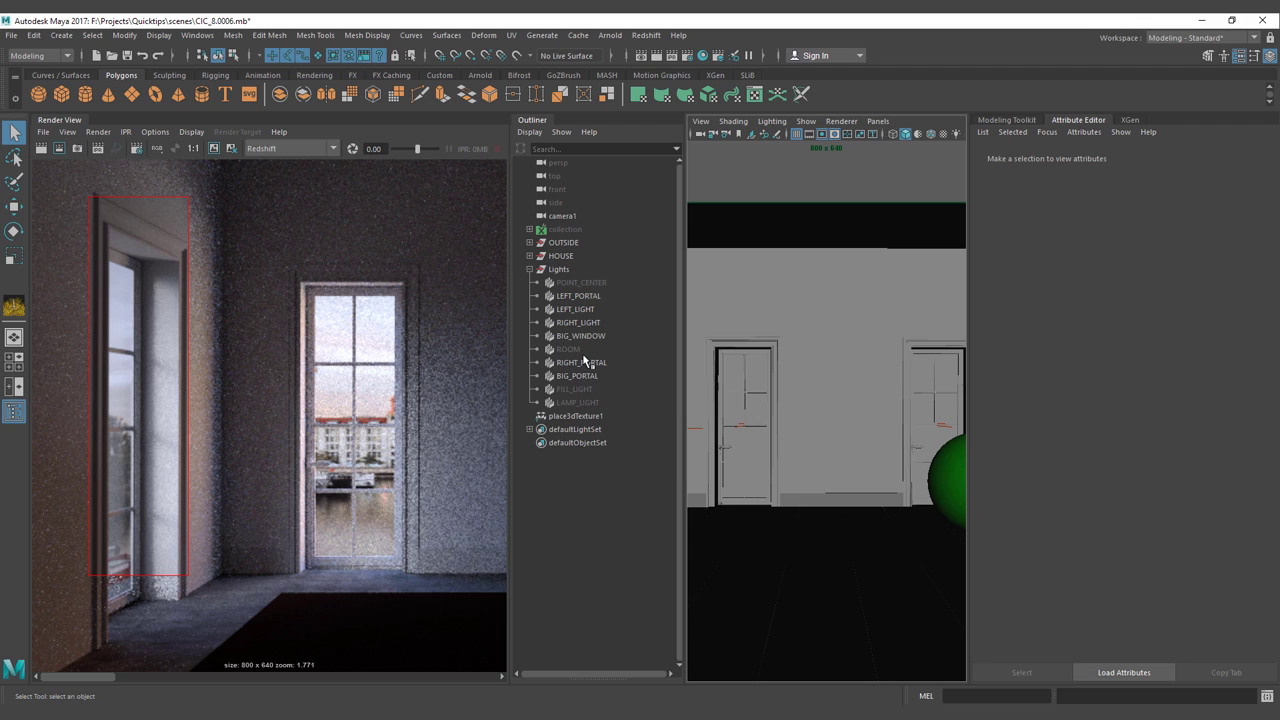
Unhide the POINT_CENTER, ROOM and FILL_LIGHT lights, and select LAMP_LIGHT.
{"action": "left_click", "coordinate": [583, 283]}
{"action": "key", "text": "shift+h"}
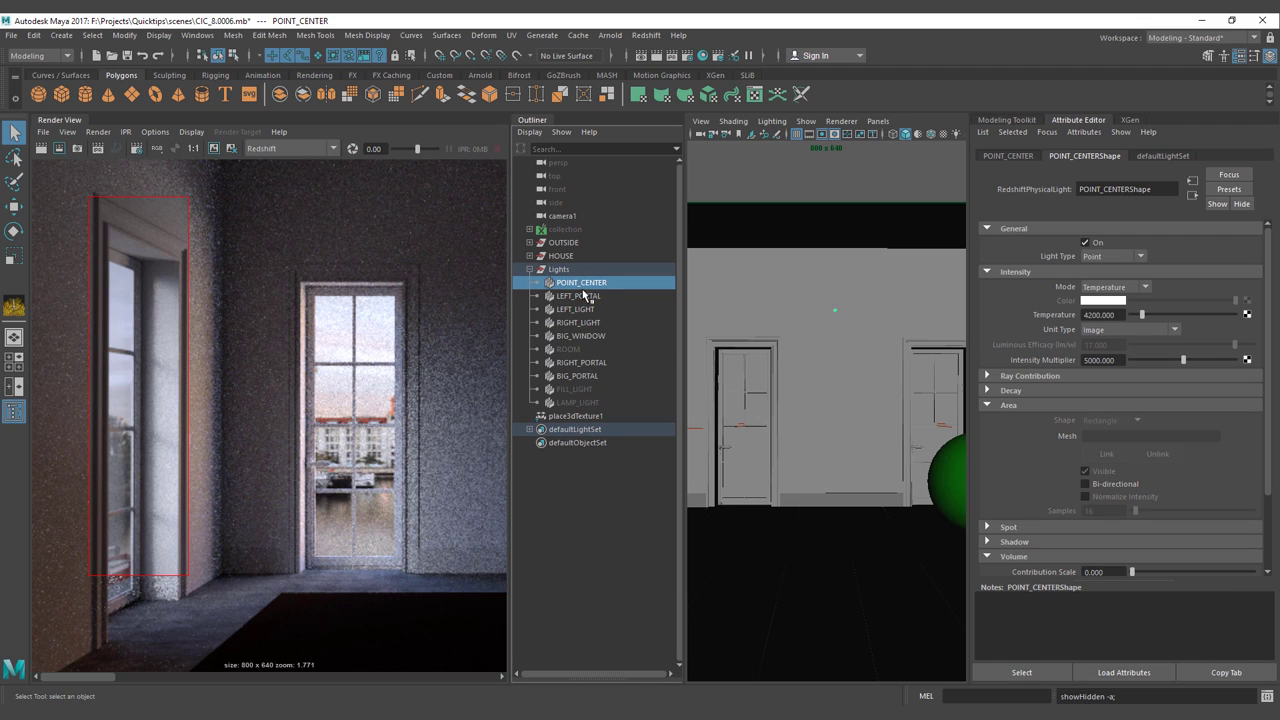
{"action": "left_click", "coordinate": [583, 349]}
{"action": "key", "text": "shift+h"}
{"action": "left_click", "coordinate": [585, 390]}
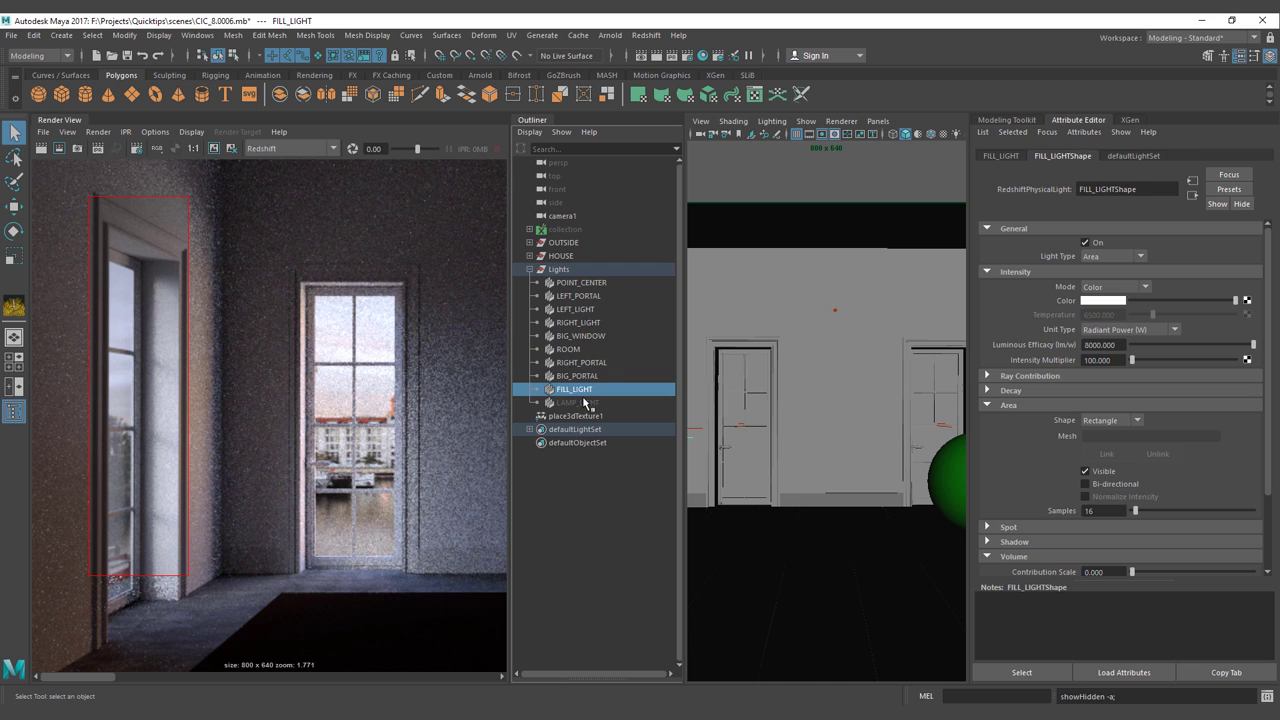
{"action": "left_click", "coordinate": [583, 404]}
Start an interactive (IPR) Redshift render of the whole room with the additional lights enabled.
{"action": "scroll", "coordinate": [395, 398], "scroll_direction": "down", "scroll_amount": 3}
{"action": "middle_click_drag", "start_coordinate": [397, 398], "coordinate": [197, 385], "text": "alt"}
{"action": "middle_click_drag", "start_coordinate": [400, 385], "coordinate": [176, 384], "text": "alt"}
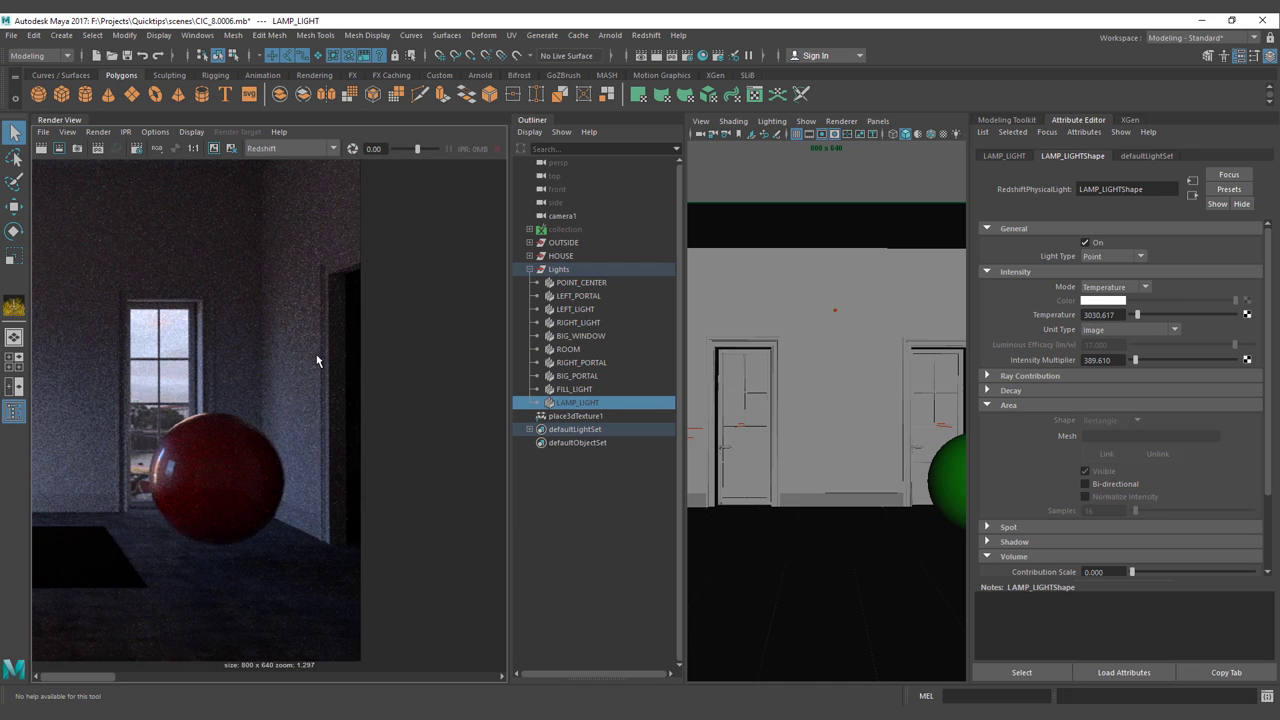
{"action": "left_click_drag", "start_coordinate": [317, 356], "coordinate": [374, 441]}
{"action": "scroll", "coordinate": [298, 414], "scroll_direction": "down", "scroll_amount": 2}
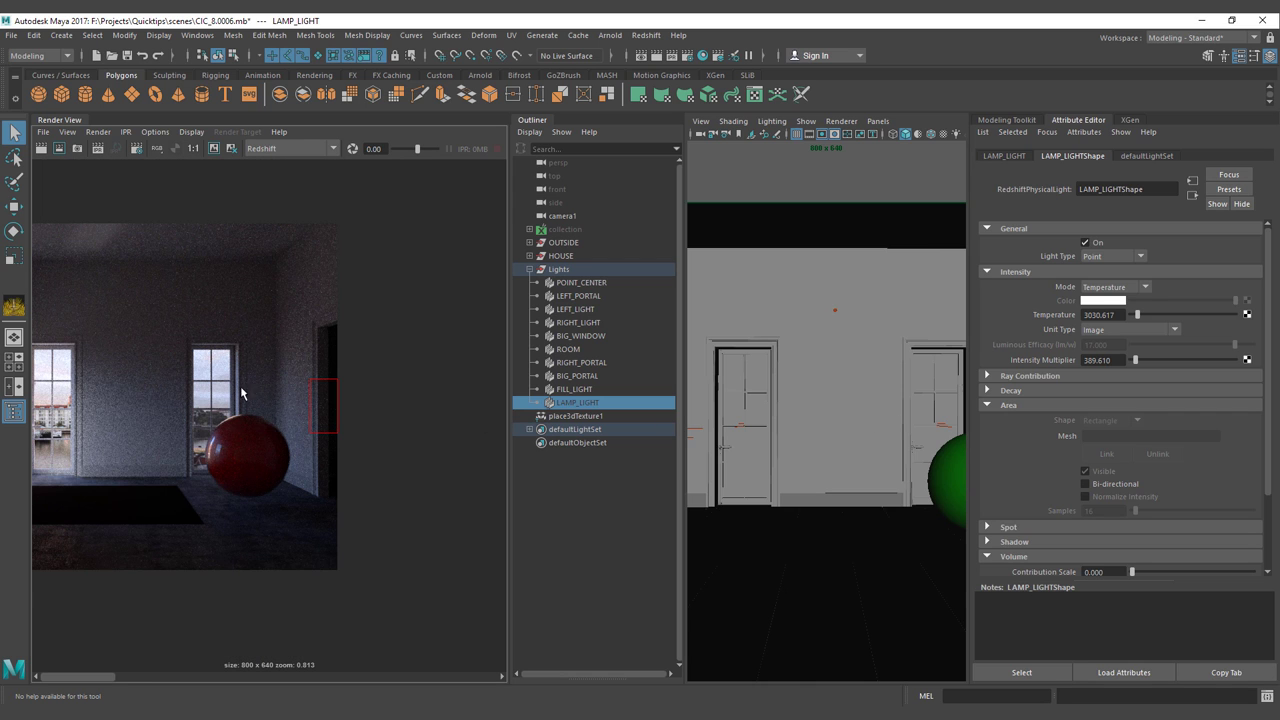
{"action": "middle_click_drag", "start_coordinate": [240, 393], "coordinate": [365, 386]}
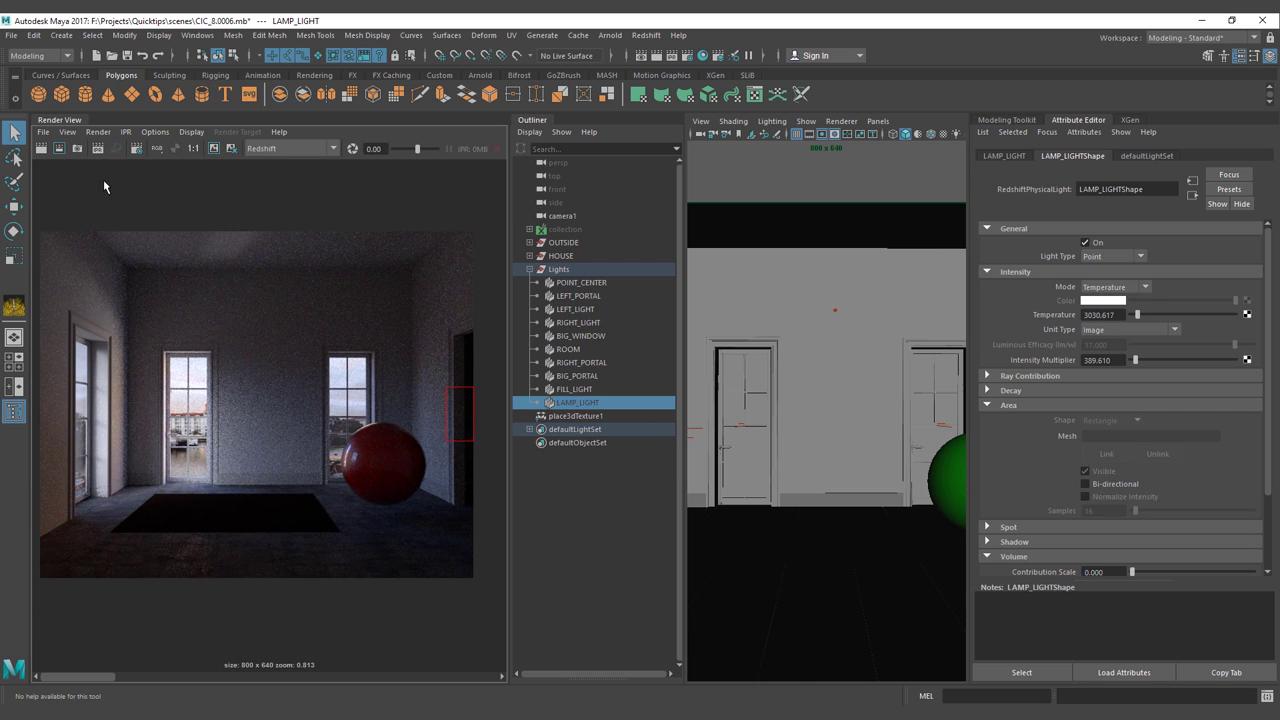
{"action": "left_click", "coordinate": [98, 149]}
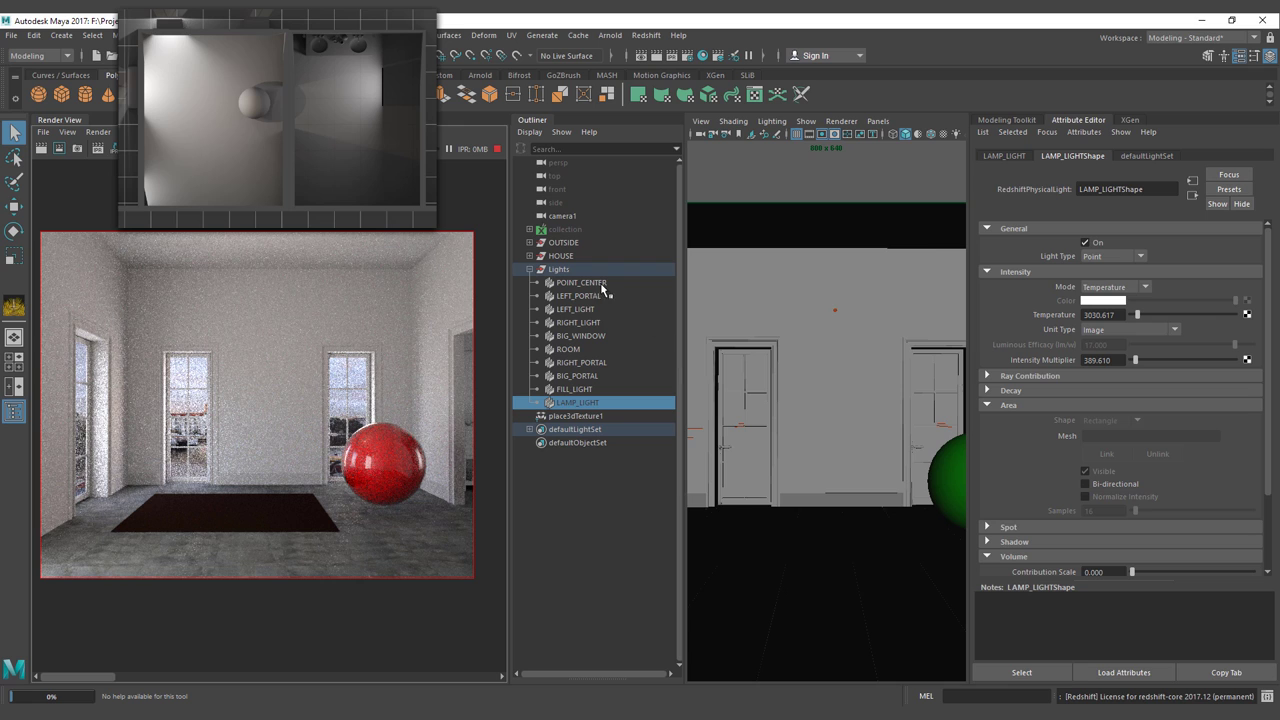
Select LEFT_LIGHT, RIGHT_LIGHT and BIG_WINDOW in turn, and examine BIG_WINDOW's placement in front of the large window.
{"action": "left_click", "coordinate": [575, 311]}
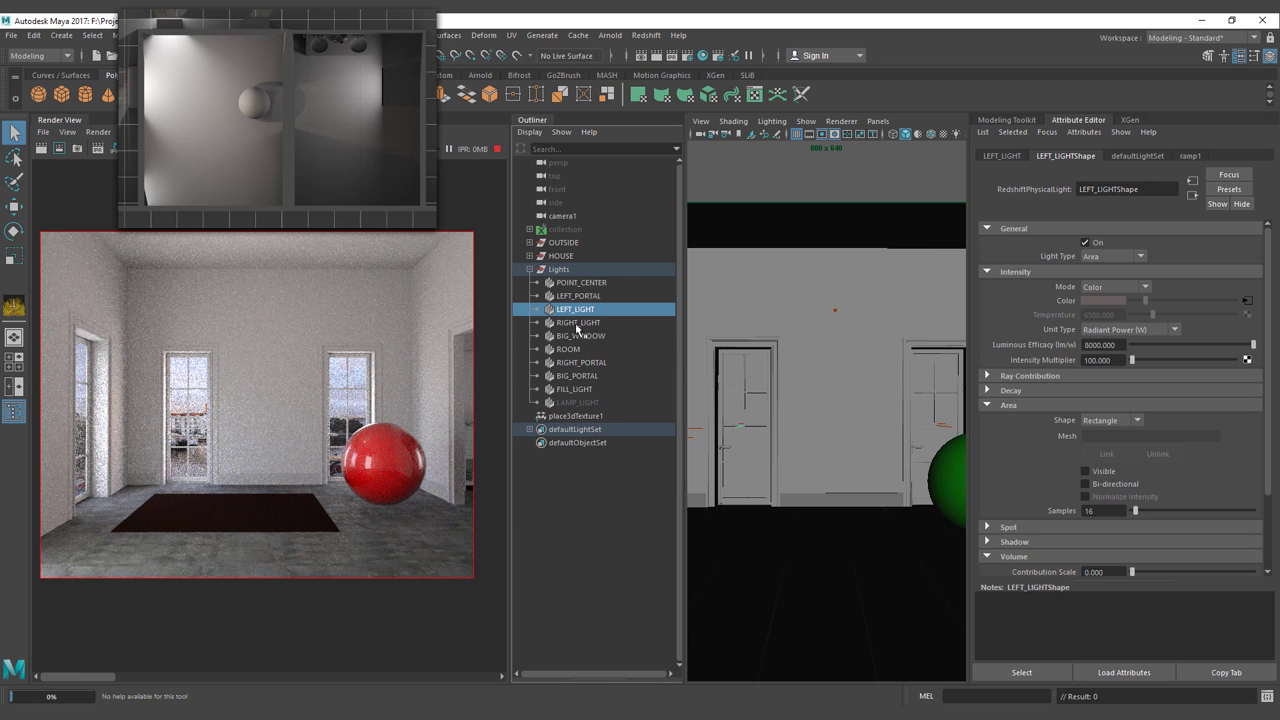
{"action": "left_click", "coordinate": [579, 323]}
{"action": "left_click", "coordinate": [580, 337]}
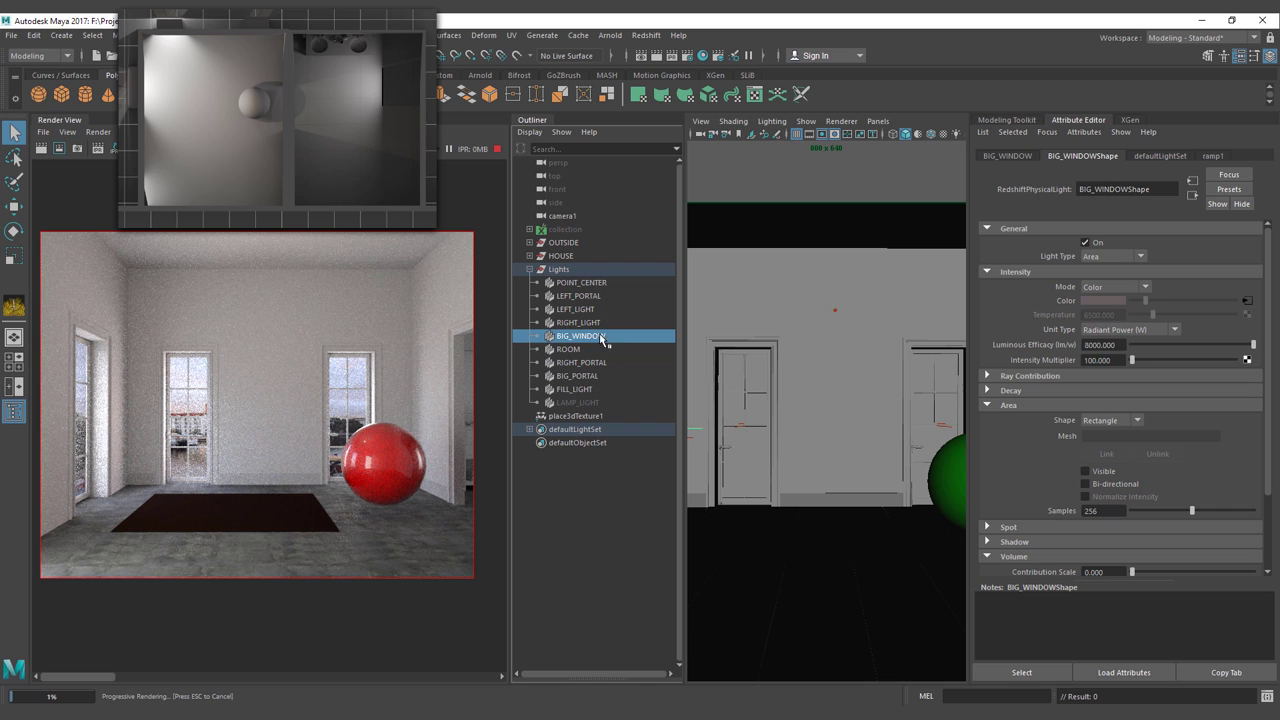
{"action": "middle_click_drag", "start_coordinate": [827, 440], "coordinate": [854, 431], "text": "alt"}
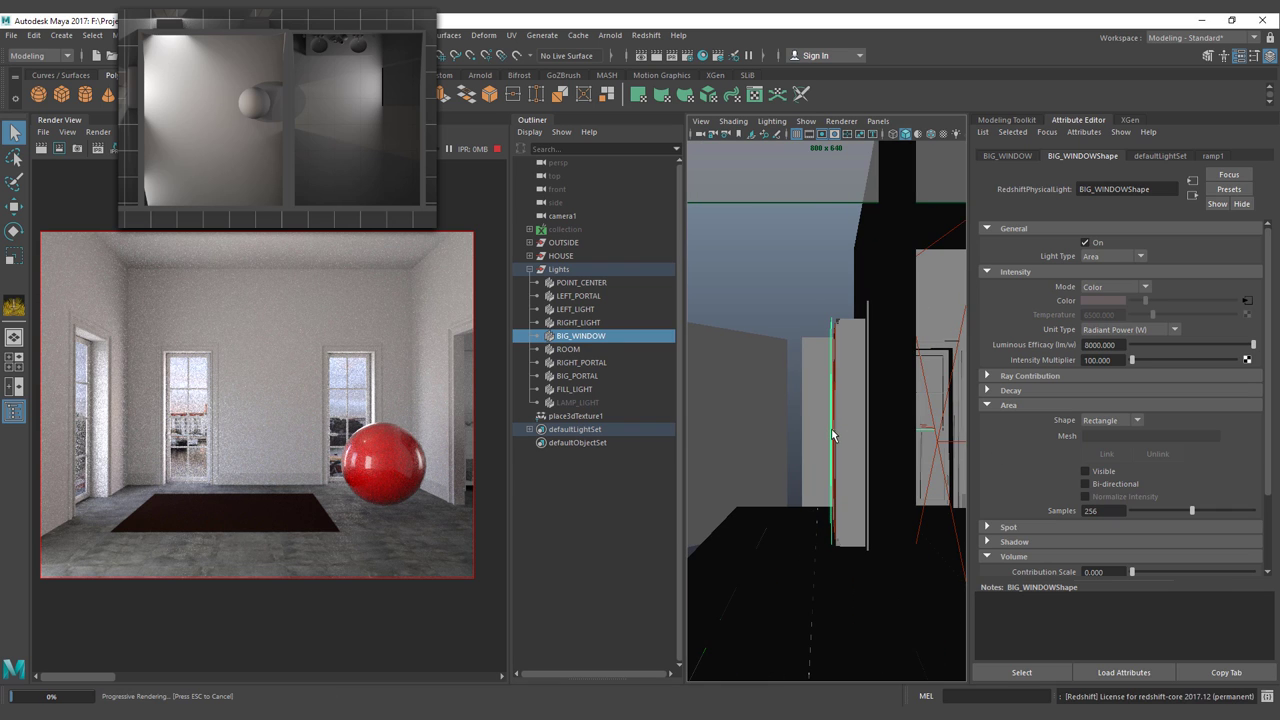
Restore the render camera's bookmarked view of the room, and switch the viewport to the persp camera.
{"action": "left_click", "coordinate": [700, 121]}
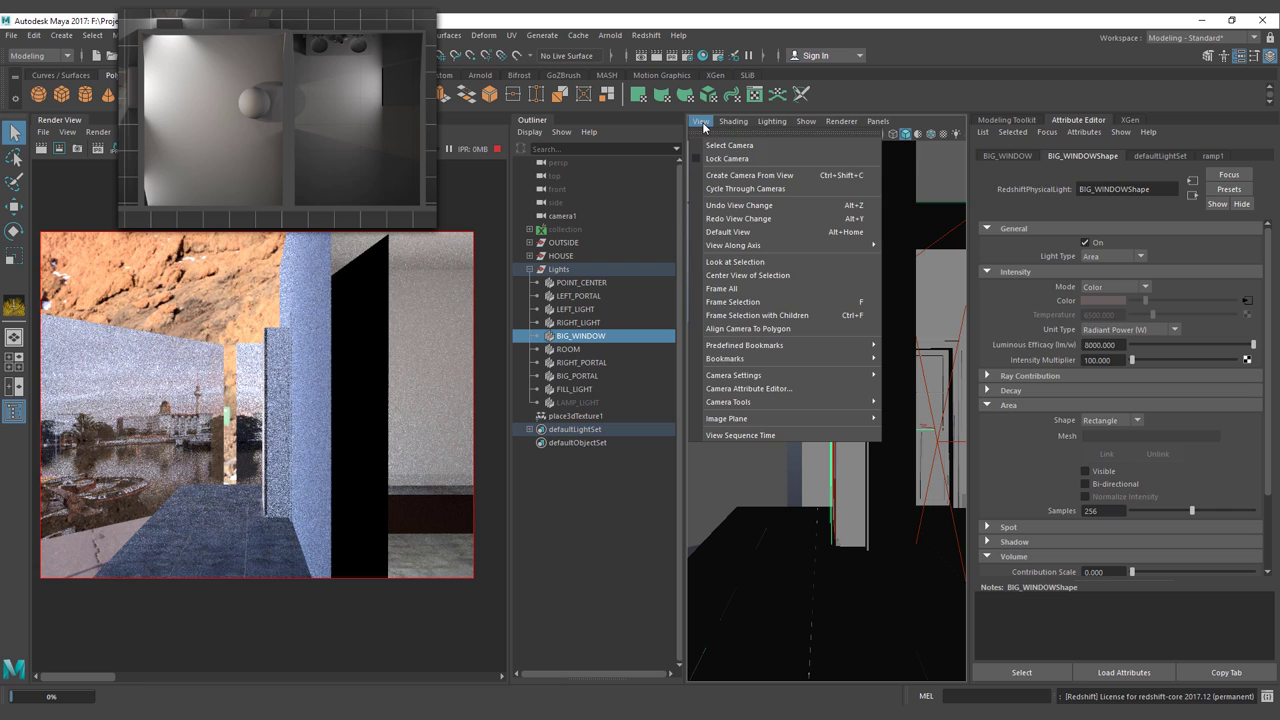
{"action": "mouse_move", "coordinate": [800, 358]}
{"action": "left_click", "coordinate": [918, 359]}
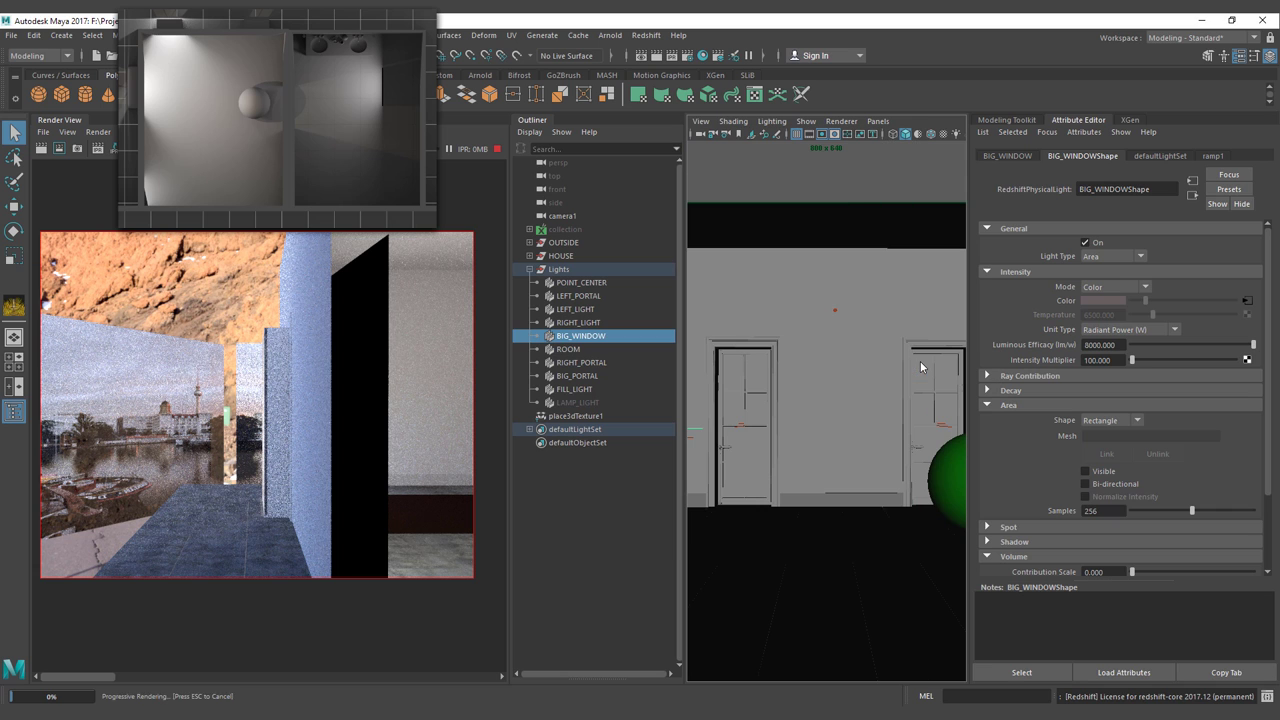
{"action": "left_click", "coordinate": [878, 122]}
{"action": "mouse_move", "coordinate": [905, 134]}
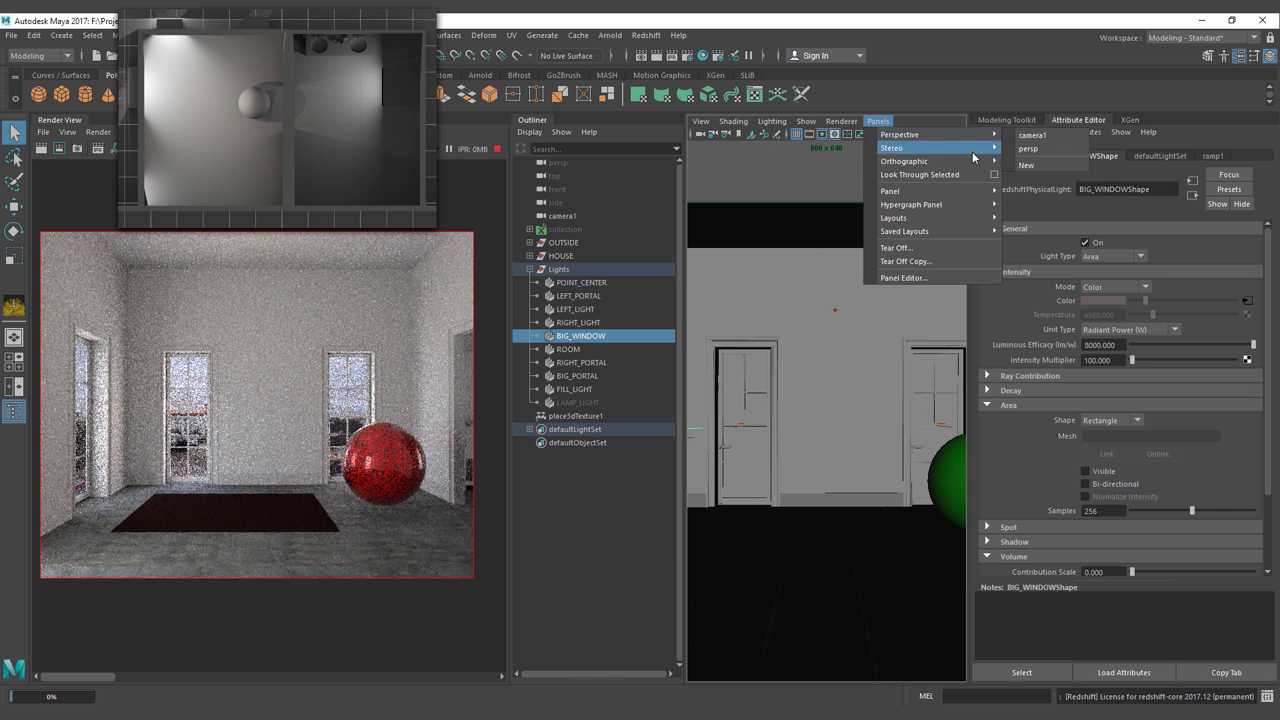
{"action": "left_click", "coordinate": [1030, 148]}
Examine how the BIG_WINDOW light sits relative to the portal light and the large window frame.
{"action": "scroll", "coordinate": [900, 398], "scroll_direction": "down", "scroll_amount": 3}
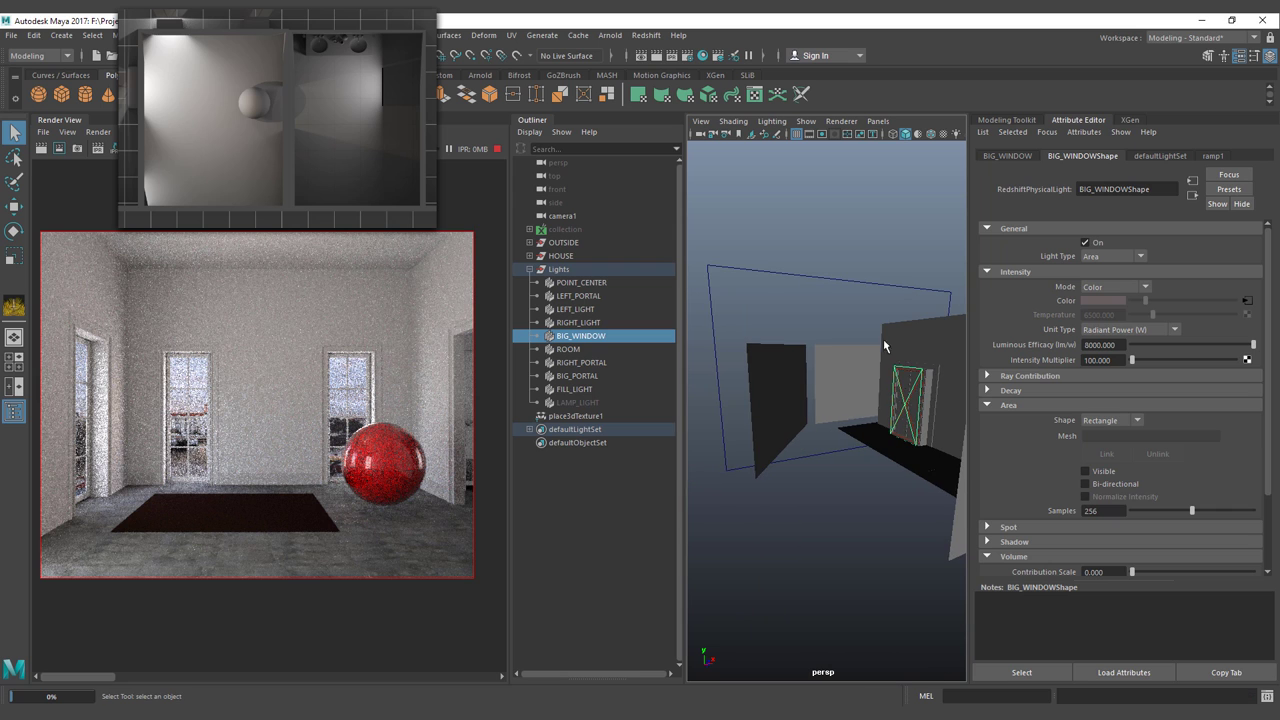
{"action": "scroll", "coordinate": [900, 398], "scroll_direction": "up", "scroll_amount": 8}
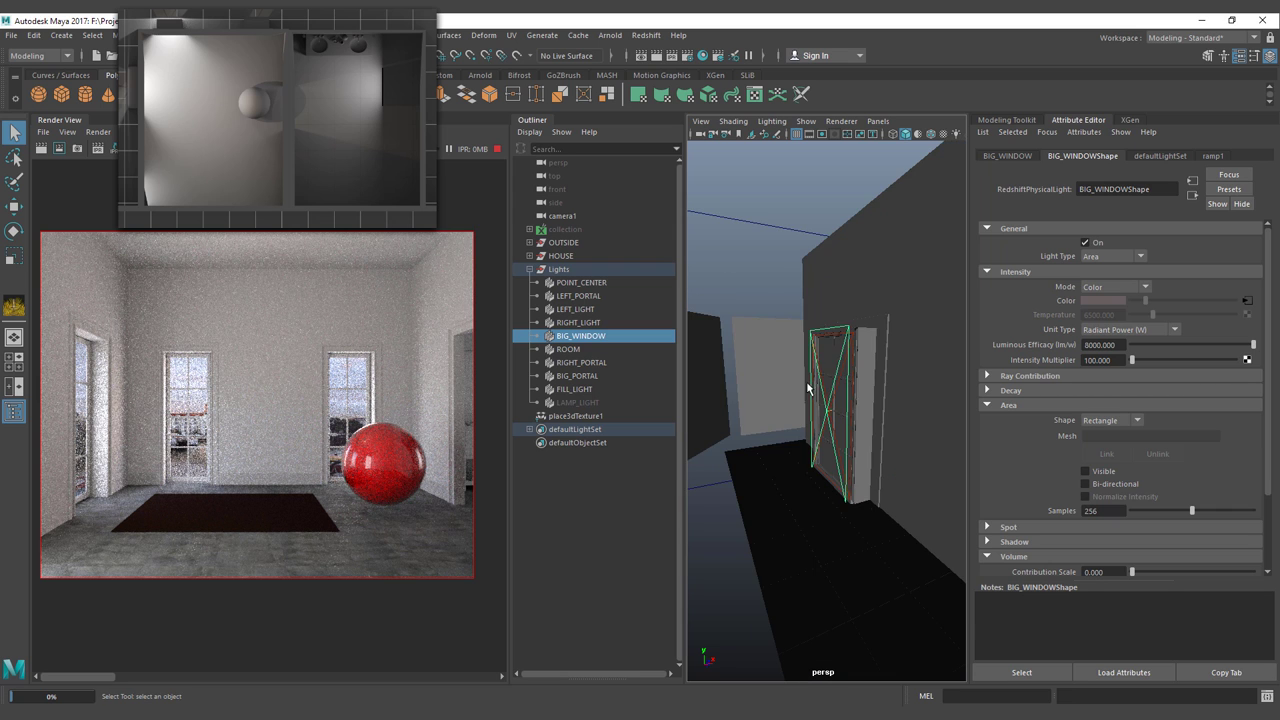
{"action": "scroll", "coordinate": [836, 389], "scroll_direction": "down", "scroll_amount": 4}
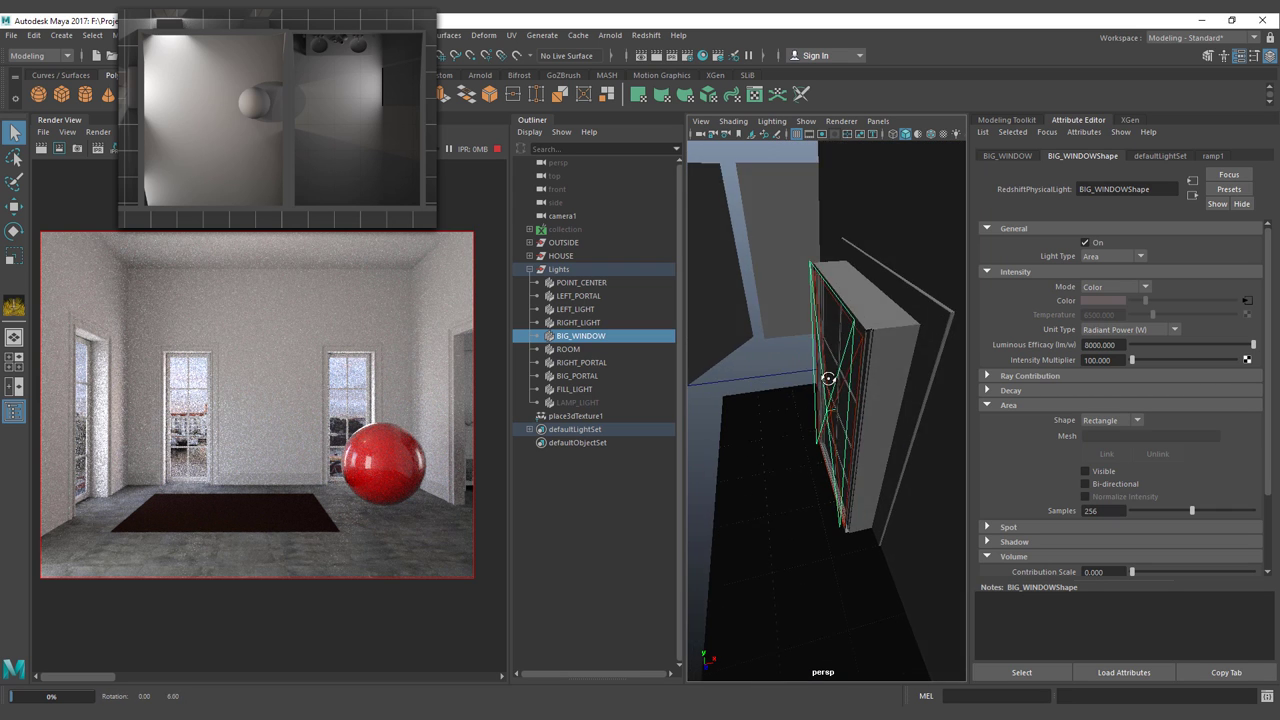
{"action": "mouse_move", "coordinate": [829, 377]}
{"action": "left_mouse_down", "text": "alt"}
{"action": "mouse_move", "coordinate": [814, 383]}
{"action": "mouse_move", "coordinate": [828, 385]}
{"action": "left_mouse_up", "text": "alt"}
{"action": "right_click_drag", "start_coordinate": [812, 364], "coordinate": [852, 358], "text": "alt"}
{"action": "mouse_move", "coordinate": [851, 357]}
{"action": "left_mouse_down", "text": "alt"}
{"action": "mouse_move", "coordinate": [871, 350]}
{"action": "mouse_move", "coordinate": [865, 340]}
{"action": "left_mouse_up", "text": "alt"}
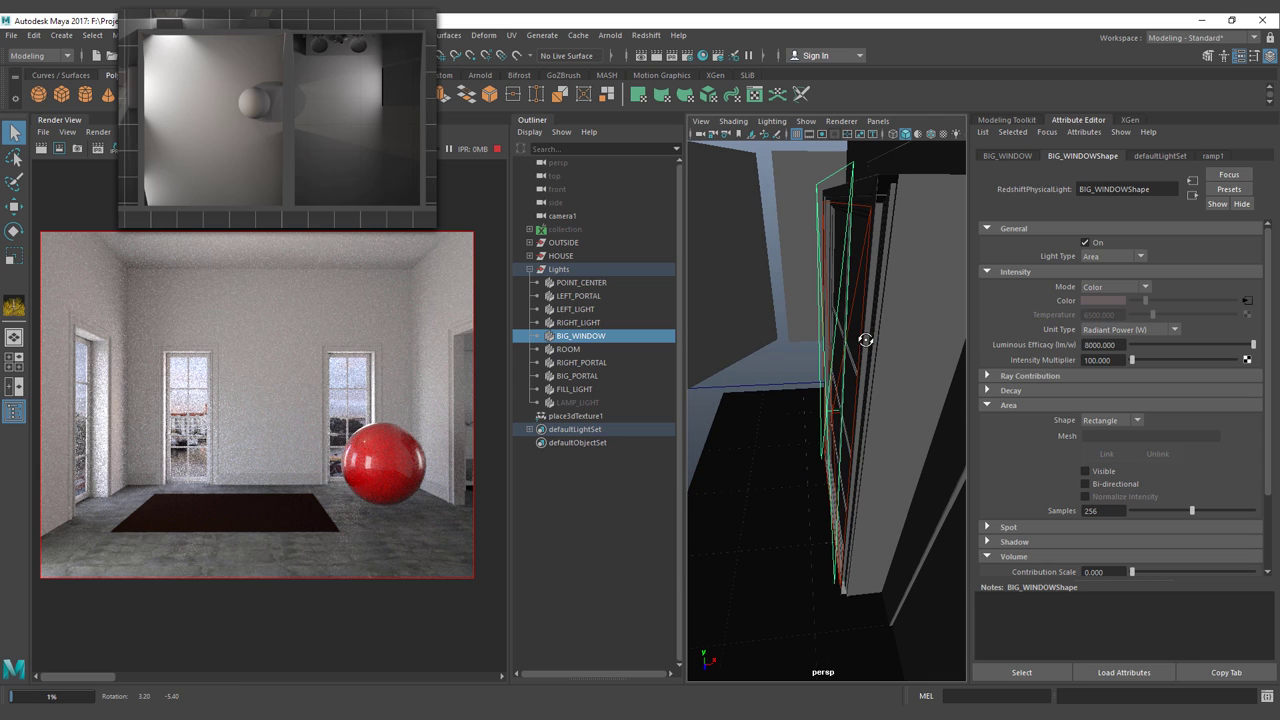
Try moving the BIG_PORTAL light away from the large window, and undo the move.
{"action": "left_click", "coordinate": [864, 265]}
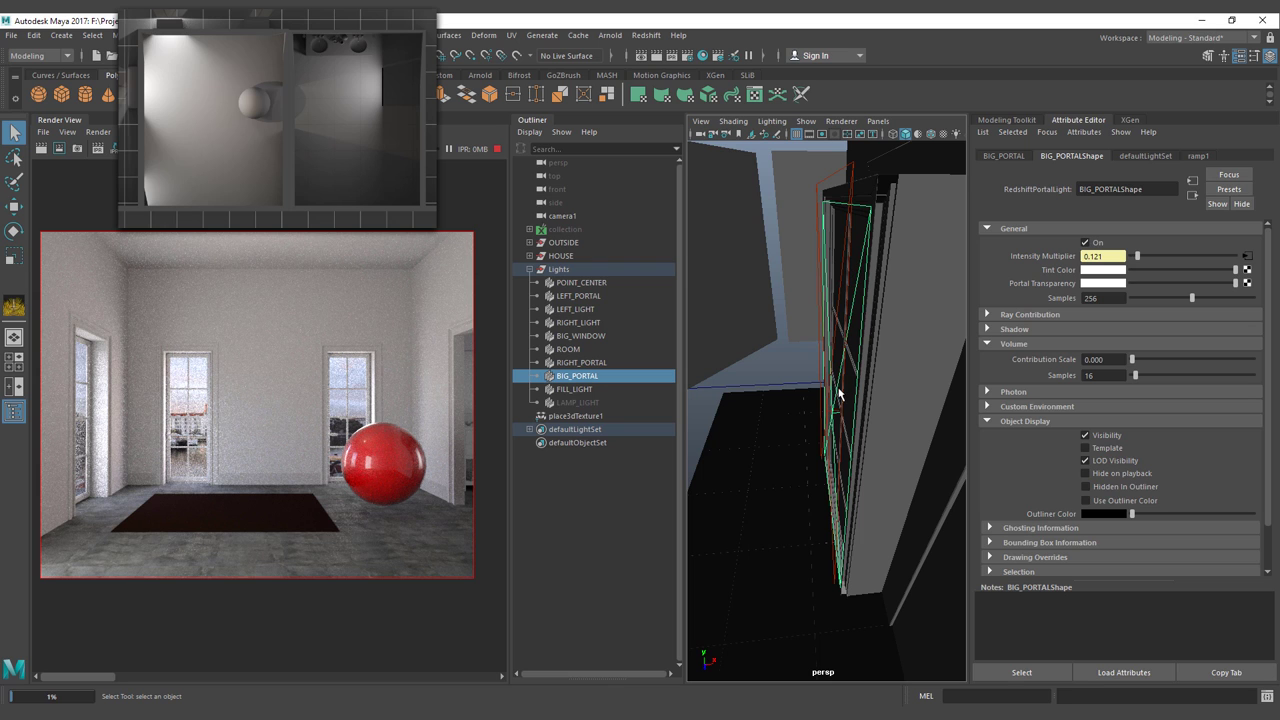
{"action": "key", "text": "w"}
{"action": "left_click_drag", "start_coordinate": [895, 406], "coordinate": [842, 405]}
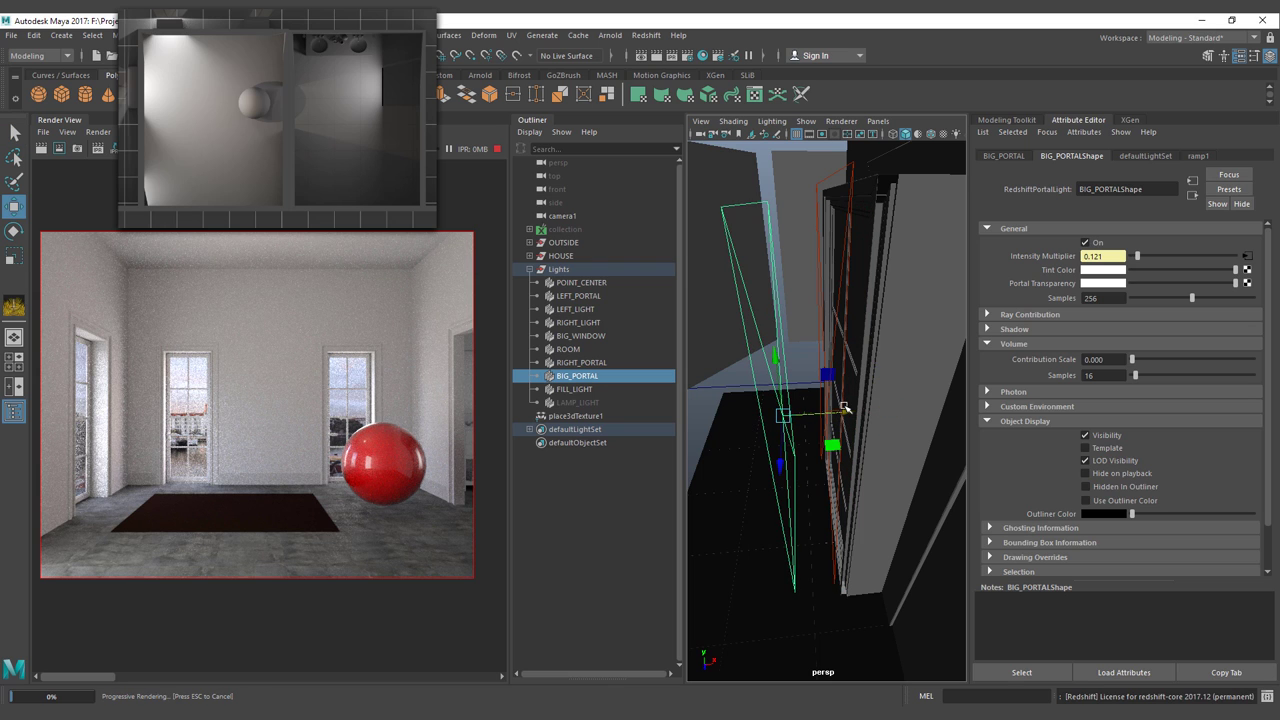
{"action": "key", "text": "ctrl+z"}
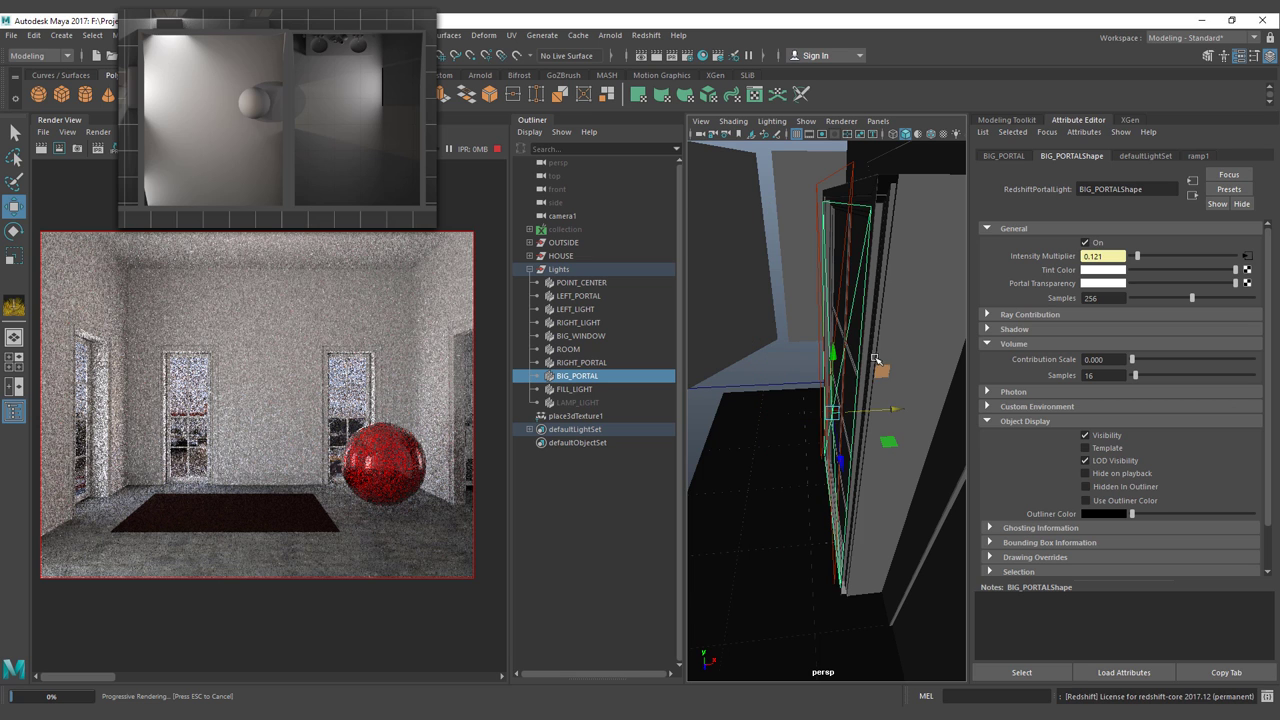
Show the primitive attributes of the carpet's XGen description, and unhide the XGen collection.
{"action": "left_click_drag", "start_coordinate": [868, 364], "coordinate": [823, 373], "text": "alt"}
{"action": "middle_click_drag", "start_coordinate": [824, 373], "coordinate": [820, 440], "text": "alt"}
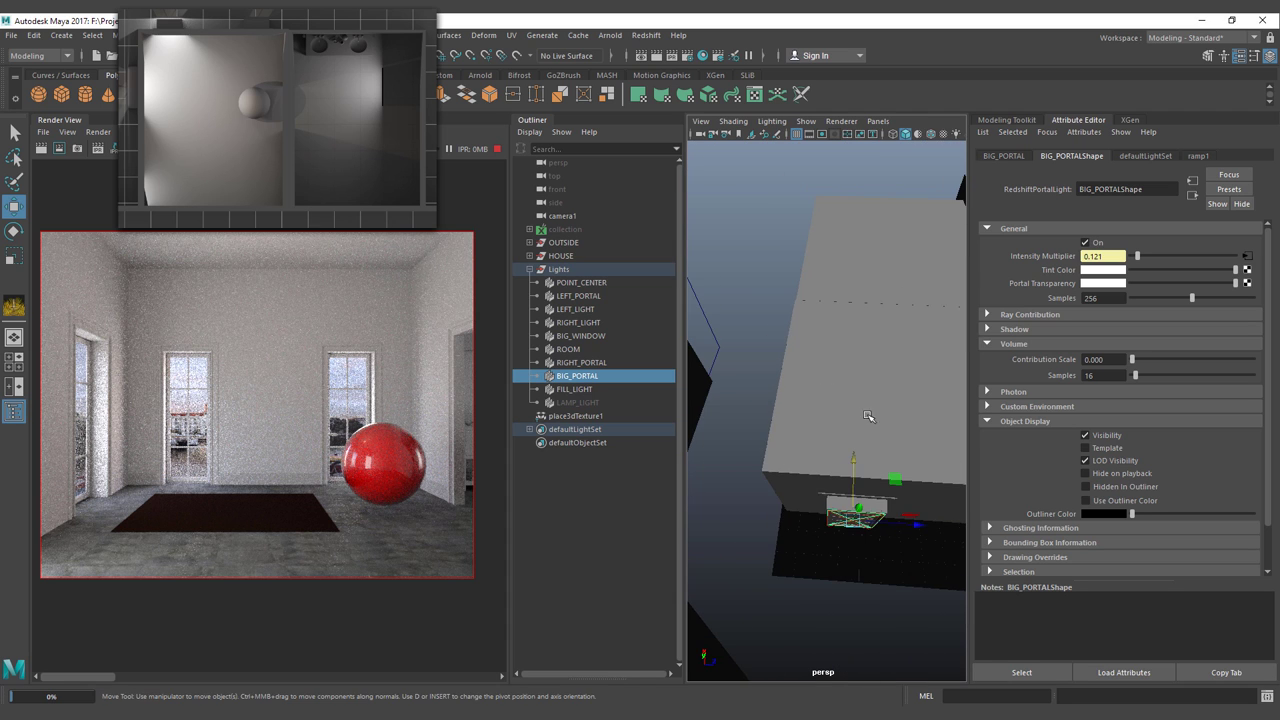
{"action": "left_click_drag", "start_coordinate": [869, 416], "coordinate": [766, 360], "text": "alt"}
{"action": "middle_click_drag", "start_coordinate": [800, 420], "coordinate": [764, 364], "text": "alt"}
{"action": "right_click_drag", "start_coordinate": [764, 364], "coordinate": [840, 372], "text": "alt"}
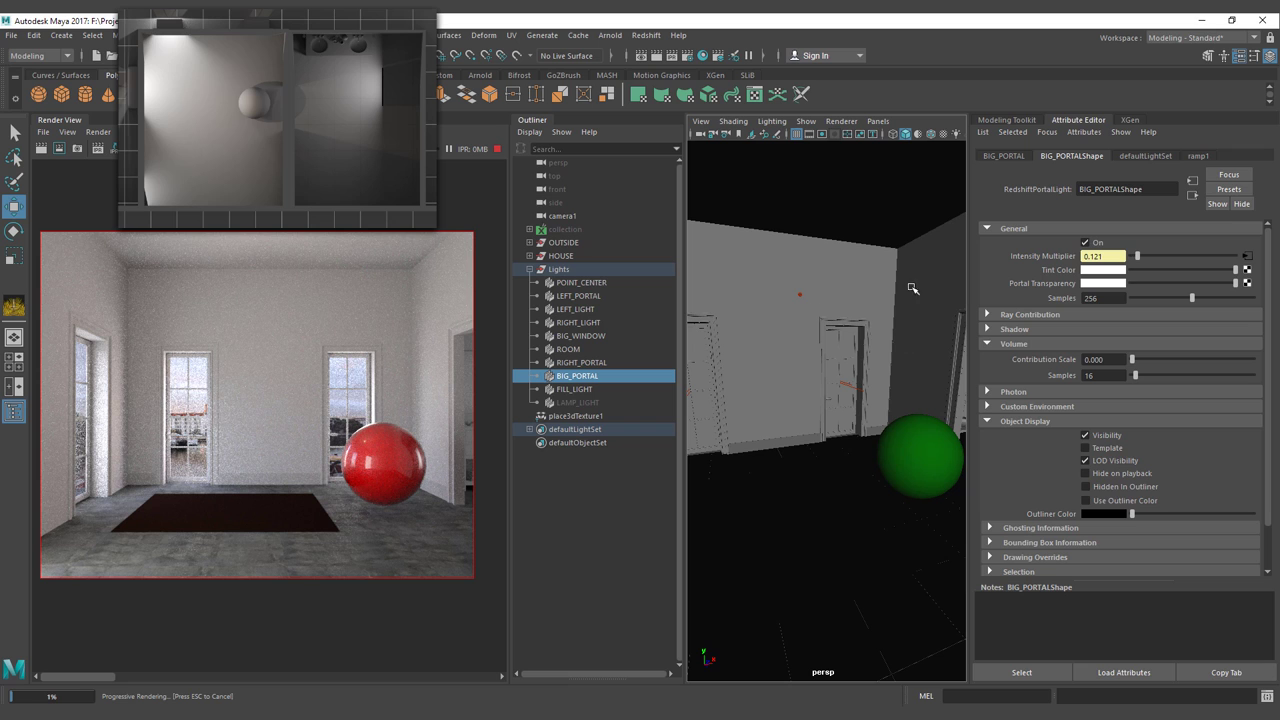
{"action": "left_click", "coordinate": [1130, 120]}
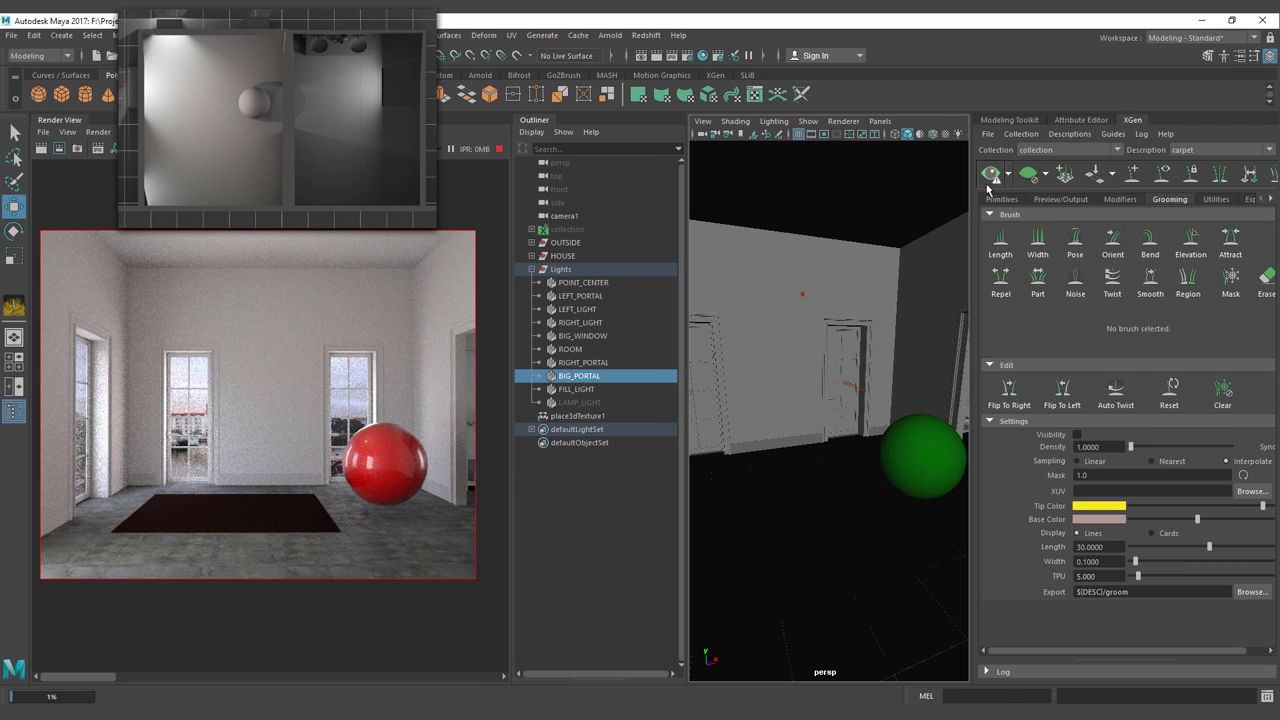
{"action": "left_click", "coordinate": [1012, 202]}
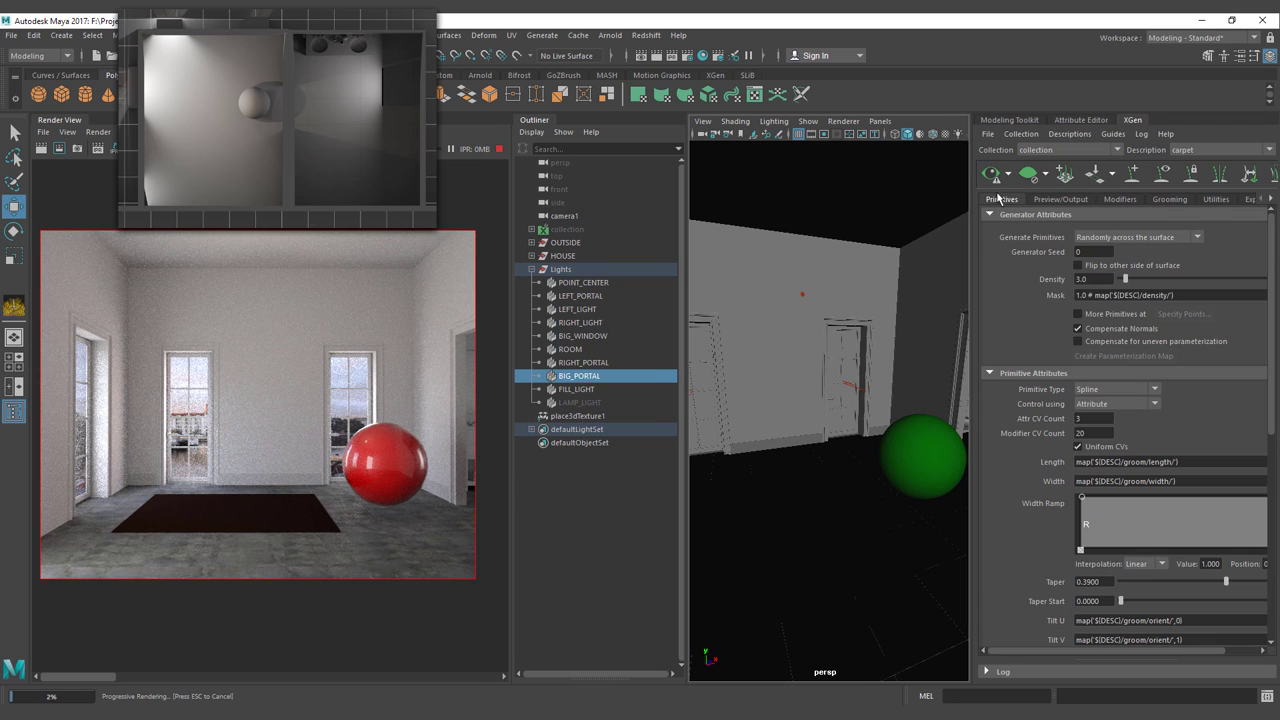
{"action": "left_click", "coordinate": [557, 230]}
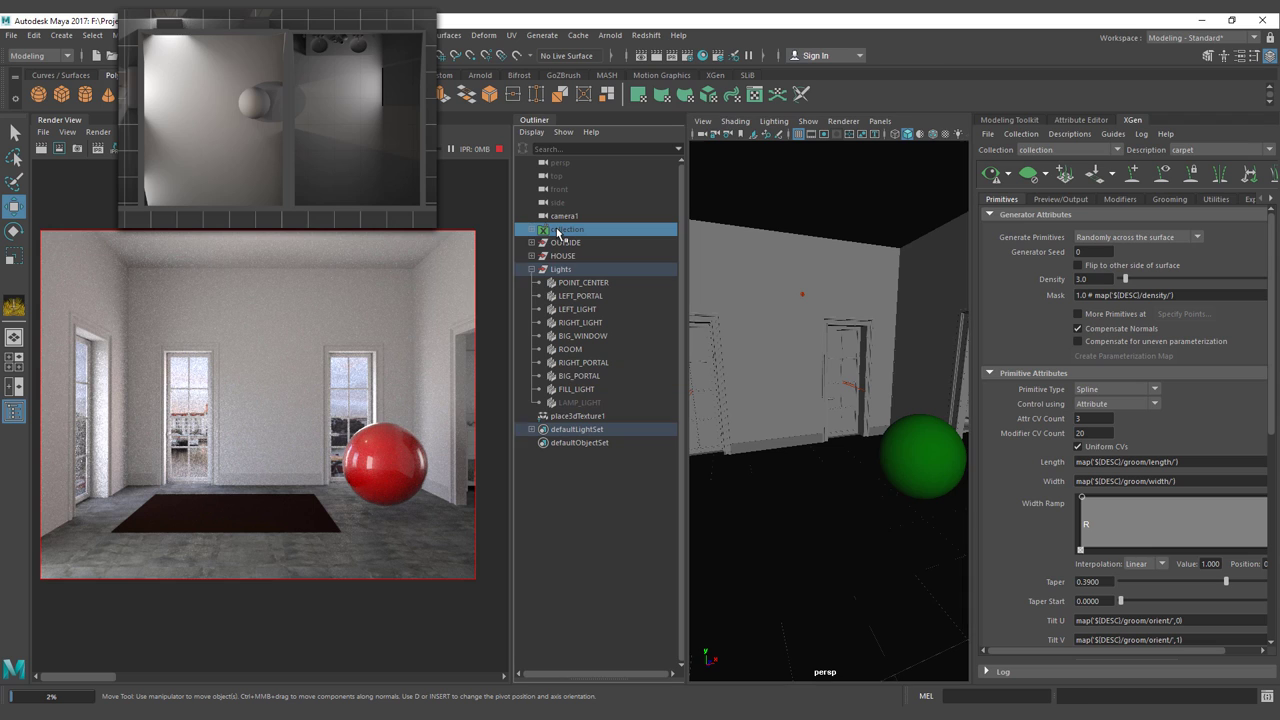
{"action": "key", "text": "shift+h"}
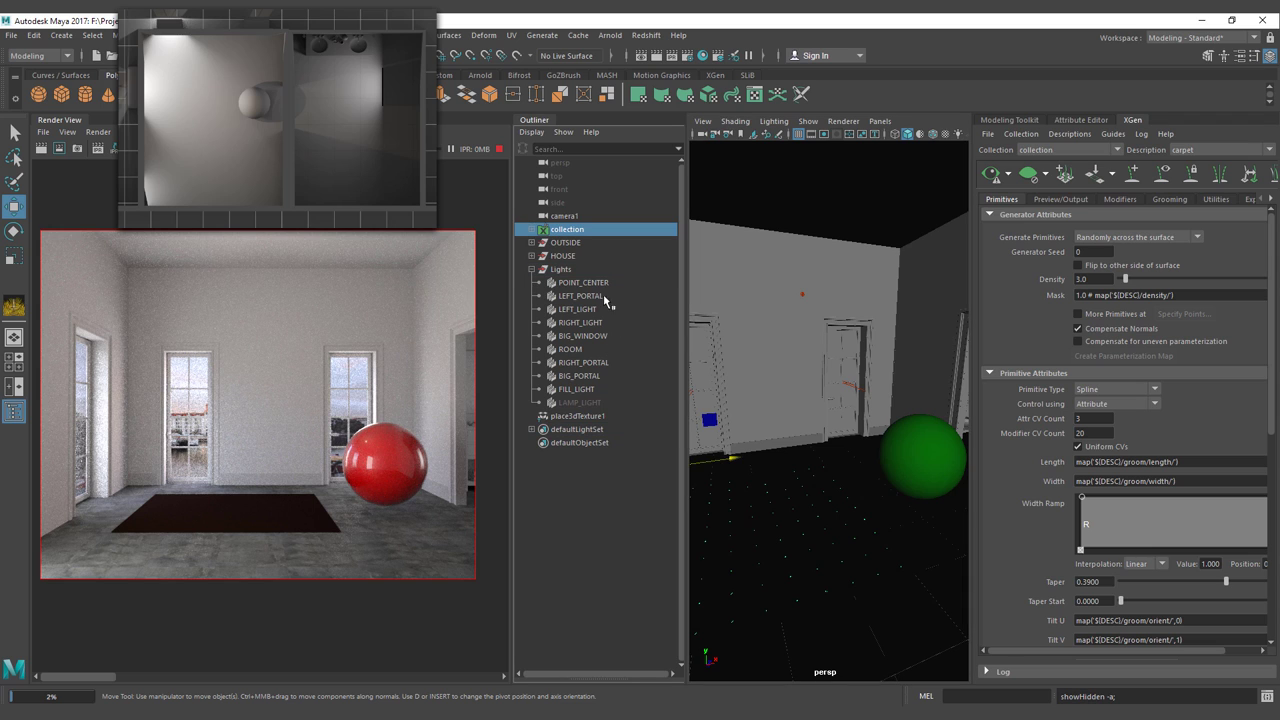
Stop the interactive render, and briefly preview the carpet's XGen fibres in the viewport before clearing them.
{"action": "left_click", "coordinate": [499, 150]}
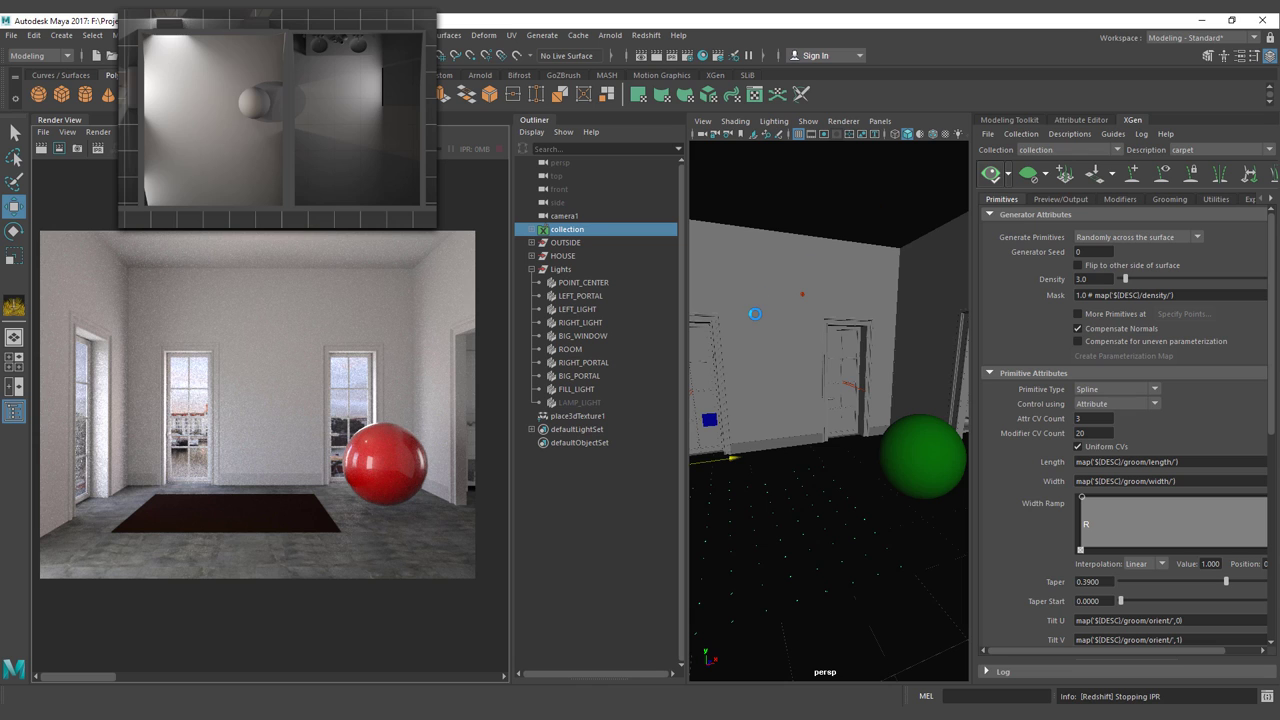
{"action": "left_click", "coordinate": [991, 174]}
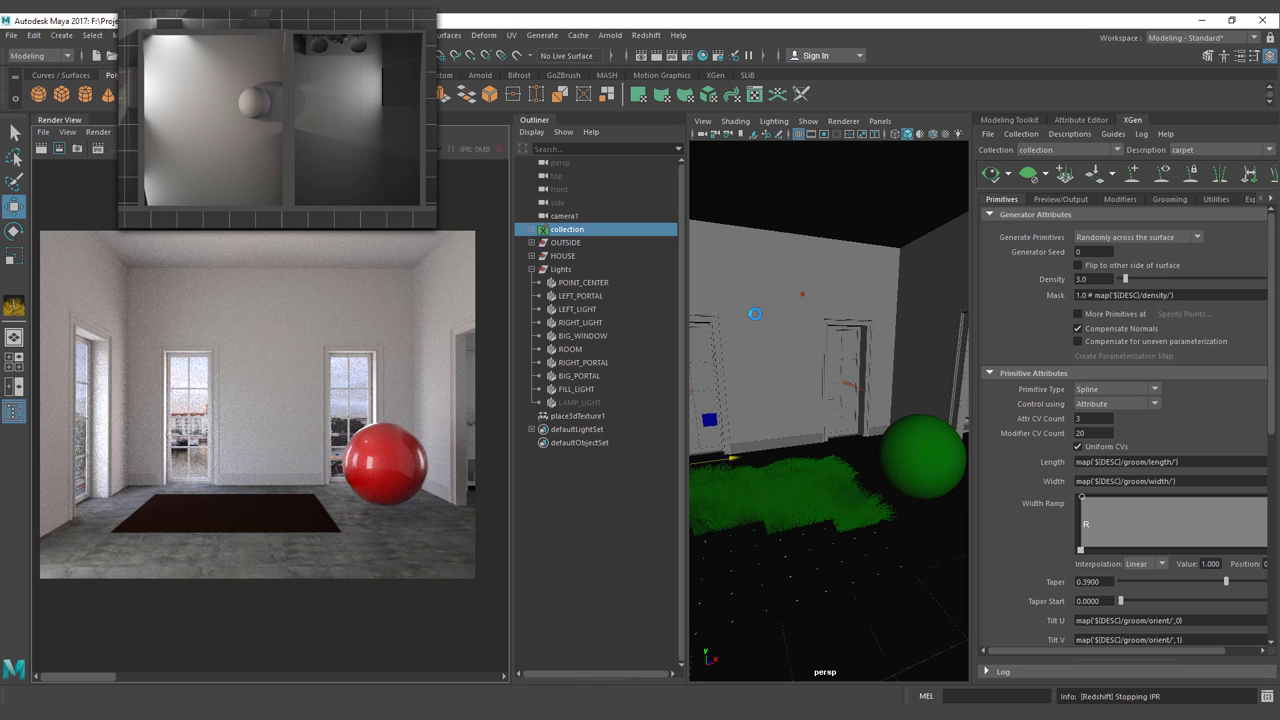
{"action": "left_click_drag", "start_coordinate": [755, 314], "coordinate": [837, 452], "text": "alt"}
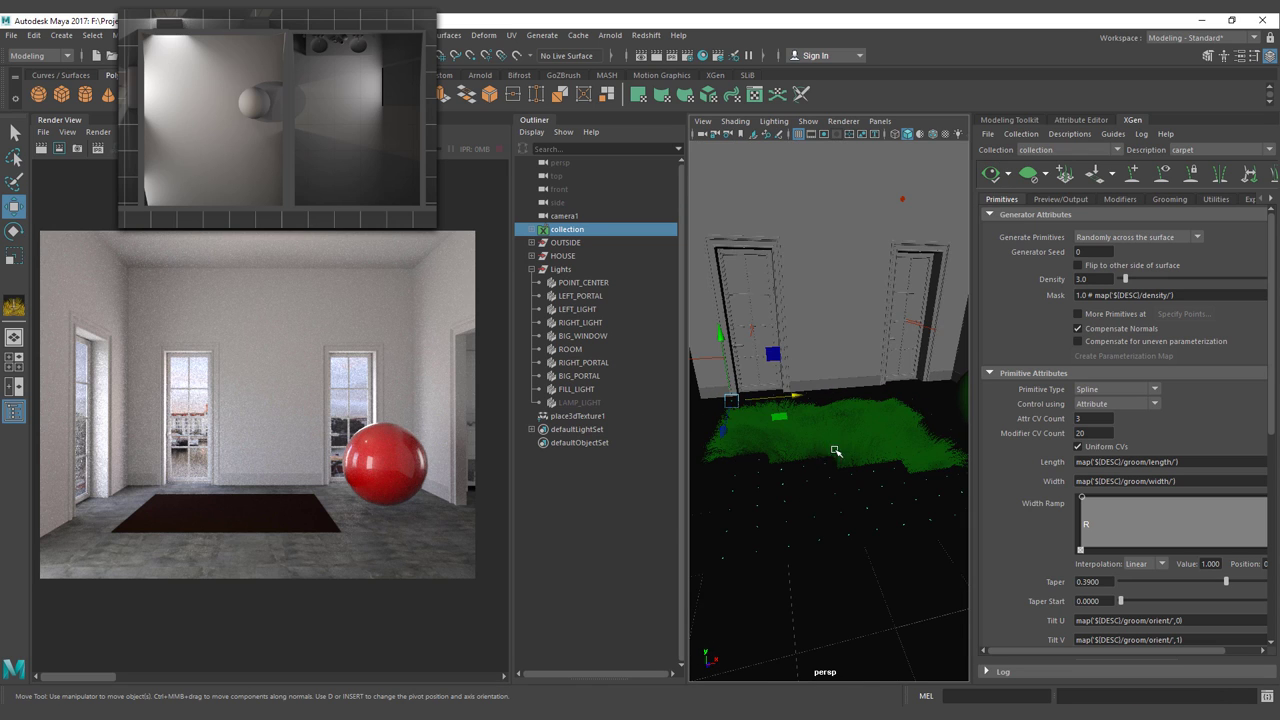
{"action": "left_click", "coordinate": [1029, 175]}
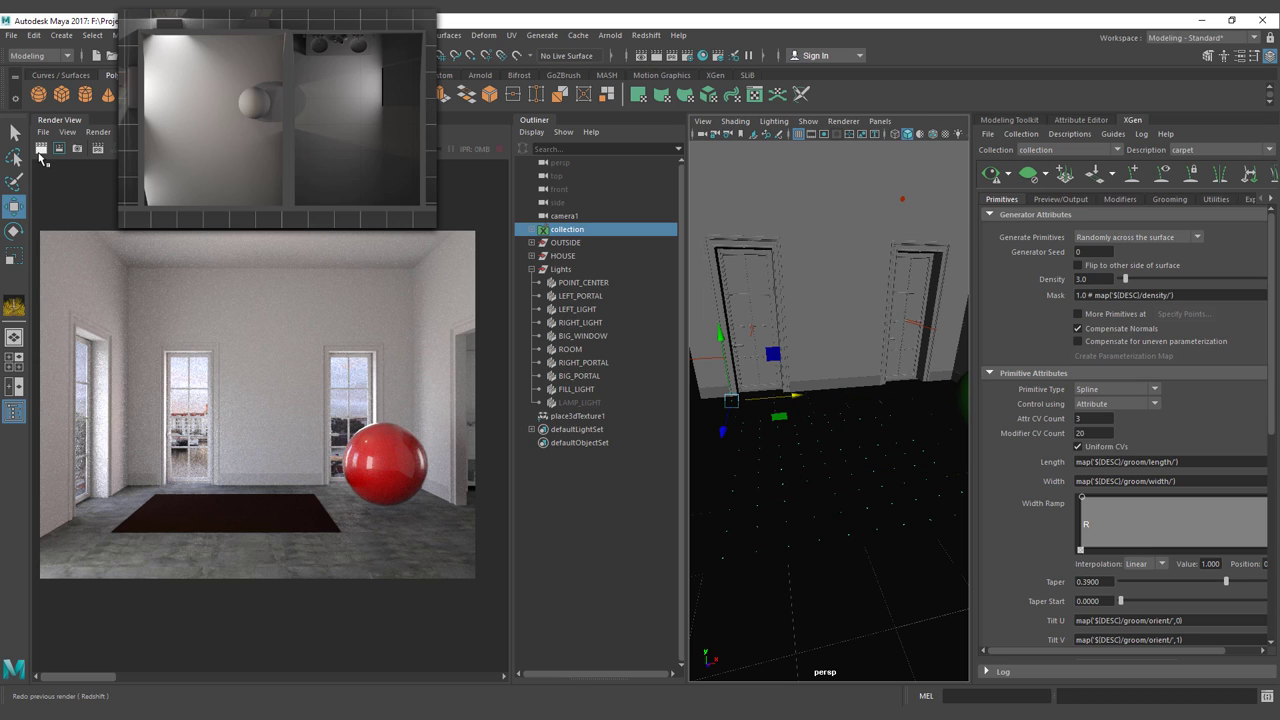
{"action": "left_click", "coordinate": [42, 150]}
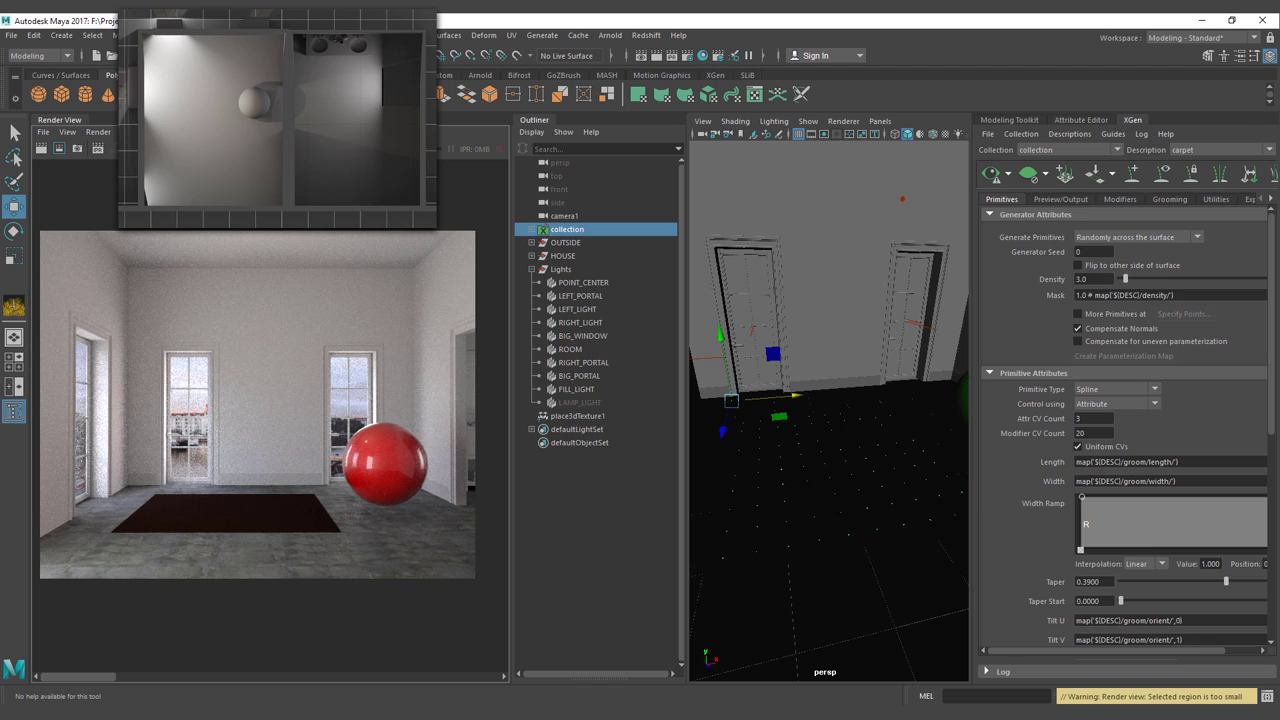
{"action": "left_click", "coordinate": [98, 148]}
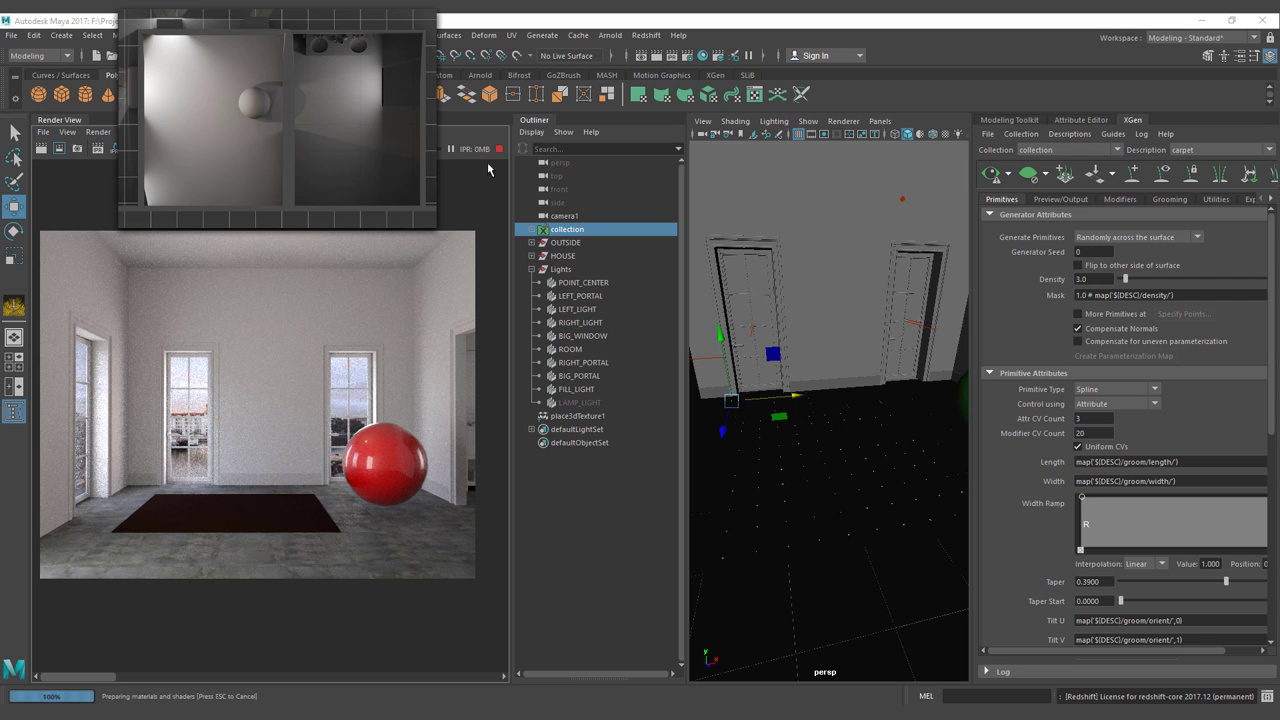
{"action": "left_click", "coordinate": [498, 149]}
Open the Redshift render settings, and review the Unified Sampling values in the Output settings.
{"action": "left_click", "coordinate": [686, 55]}
{"action": "left_click_drag", "start_coordinate": [511, 202], "coordinate": [704, 197]}
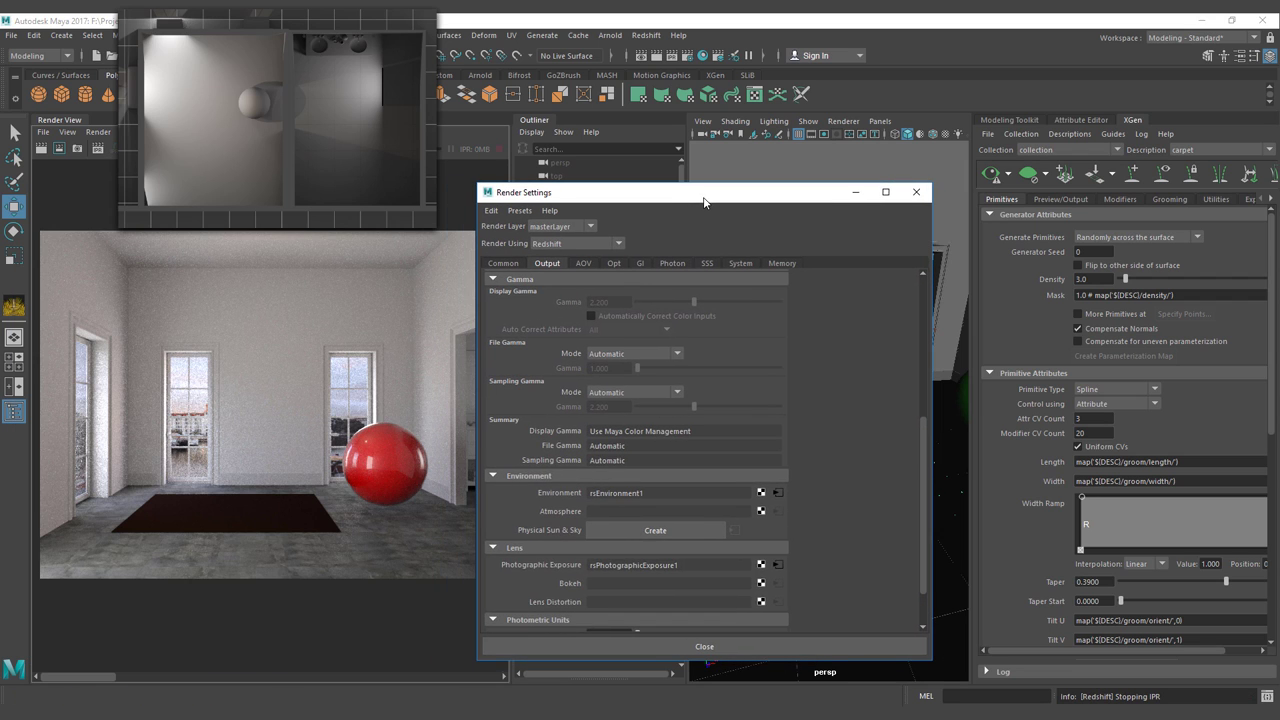
{"action": "scroll", "coordinate": [551, 379], "scroll_direction": "up", "scroll_amount": 7}
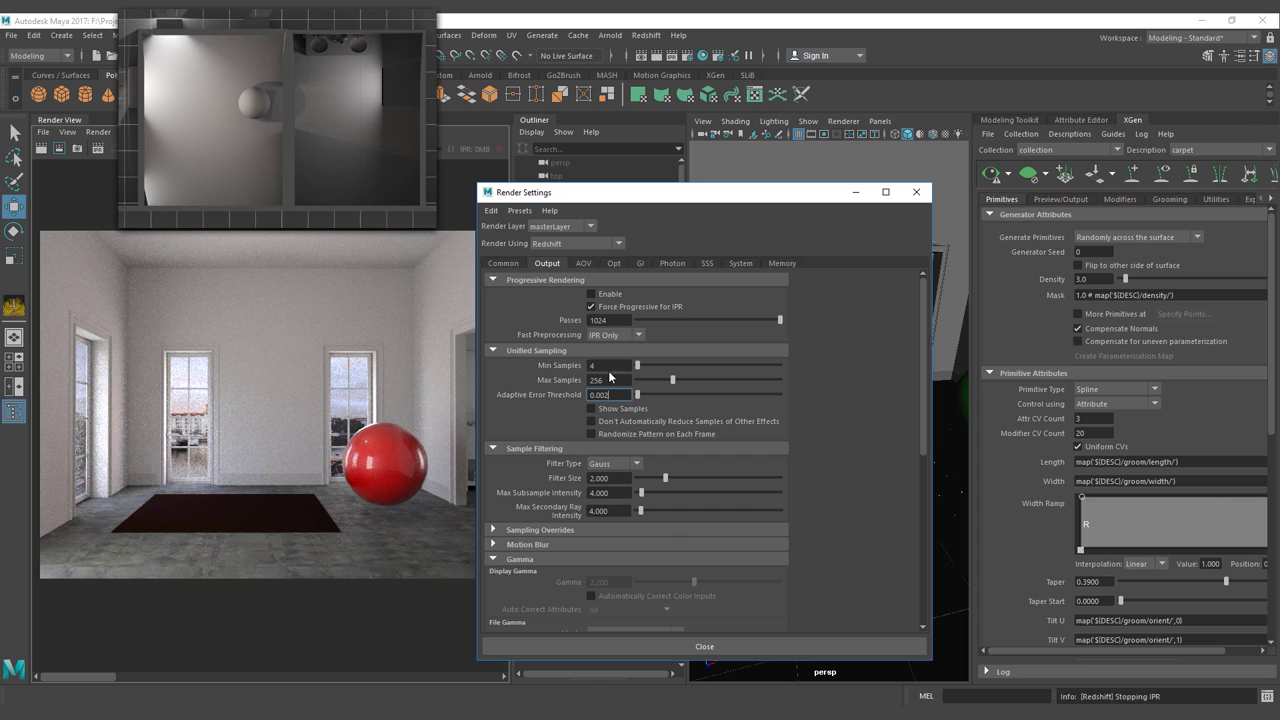
{"action": "left_click", "coordinate": [597, 380]}
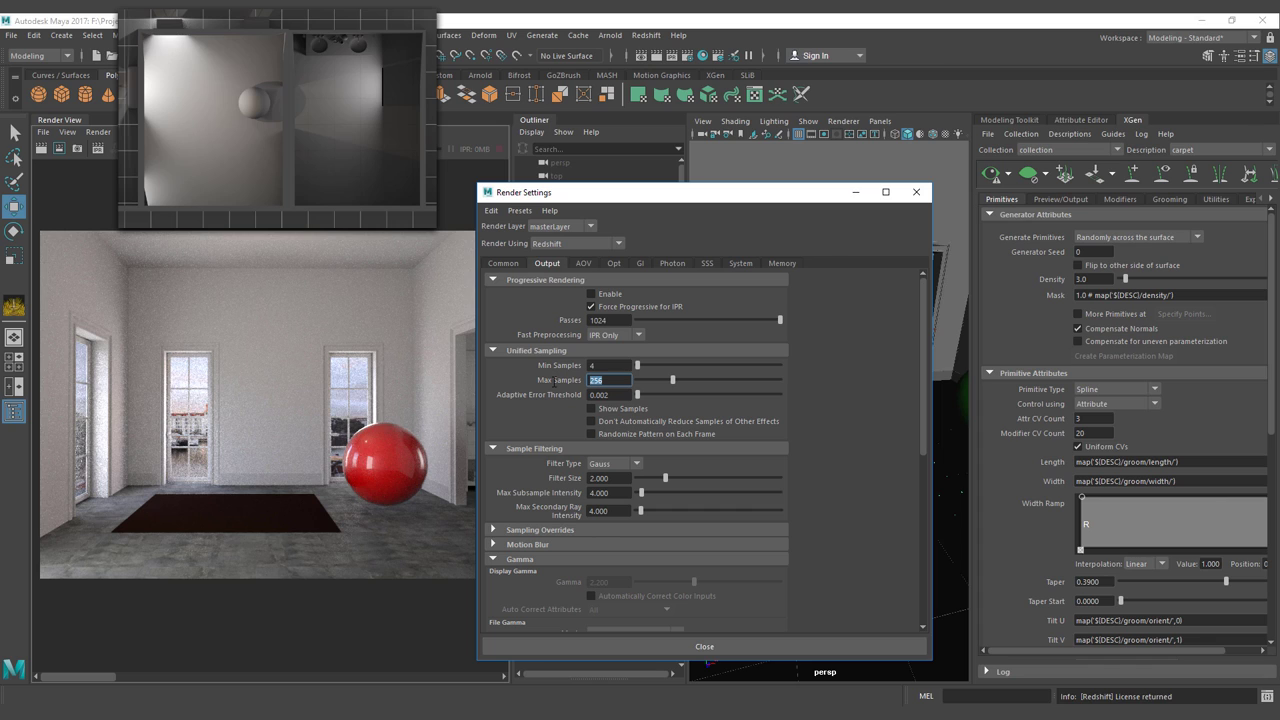
{"action": "left_click", "coordinate": [596, 379]}
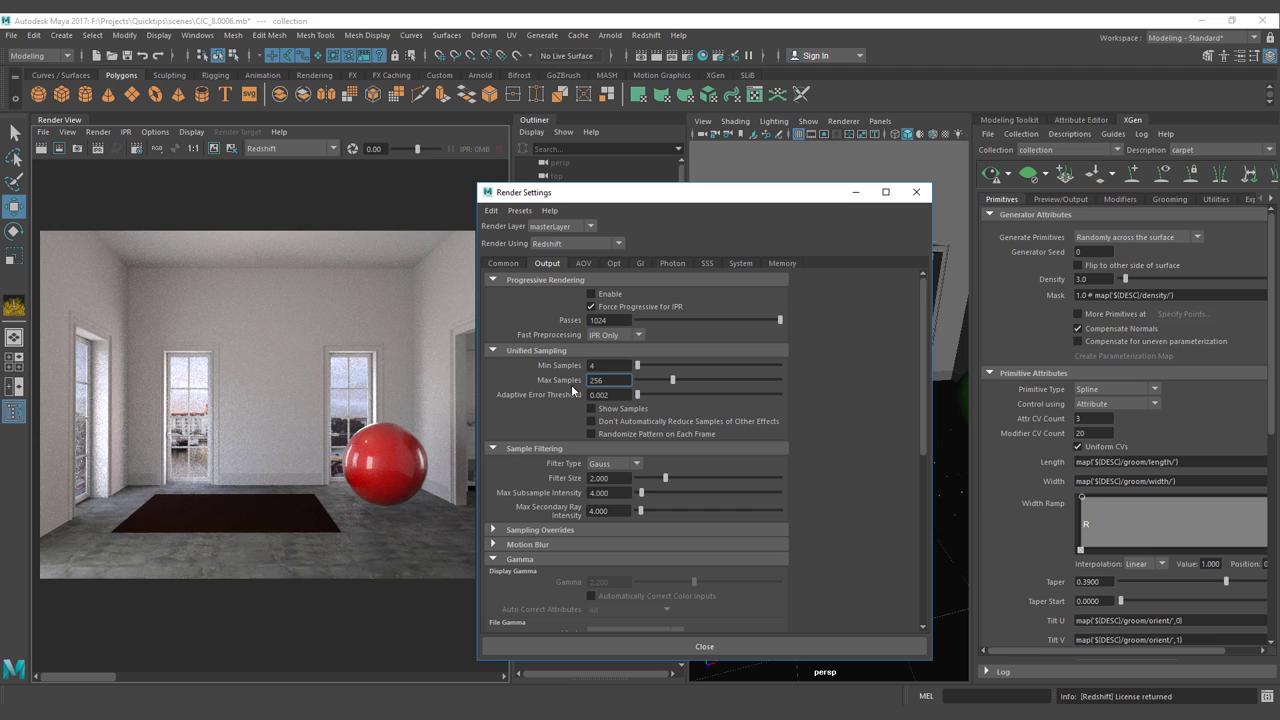
Try Max Samples values of 512 and 1024 in Unified Sampling, and set it back to 256.
{"action": "key", "text": "BackSpace"}
{"action": "key", "text": "BackSpace"}
{"action": "type", "text": "51"}
{"action": "key", "text": "BackSpace"}
{"action": "key", "text": "BackSpace"}
{"action": "key", "text": "BackSpace"}
{"action": "type", "text": "512"}
{"action": "key", "text": "Return"}
{"action": "key", "text": "BackSpace"}
{"action": "type", "text": "1024"}
{"action": "key", "text": "Return"}
{"action": "key", "text": "BackSpace"}
{"action": "type", "text": "256"}
{"action": "key", "text": "Return"}
{"action": "key", "text": "Tab"}
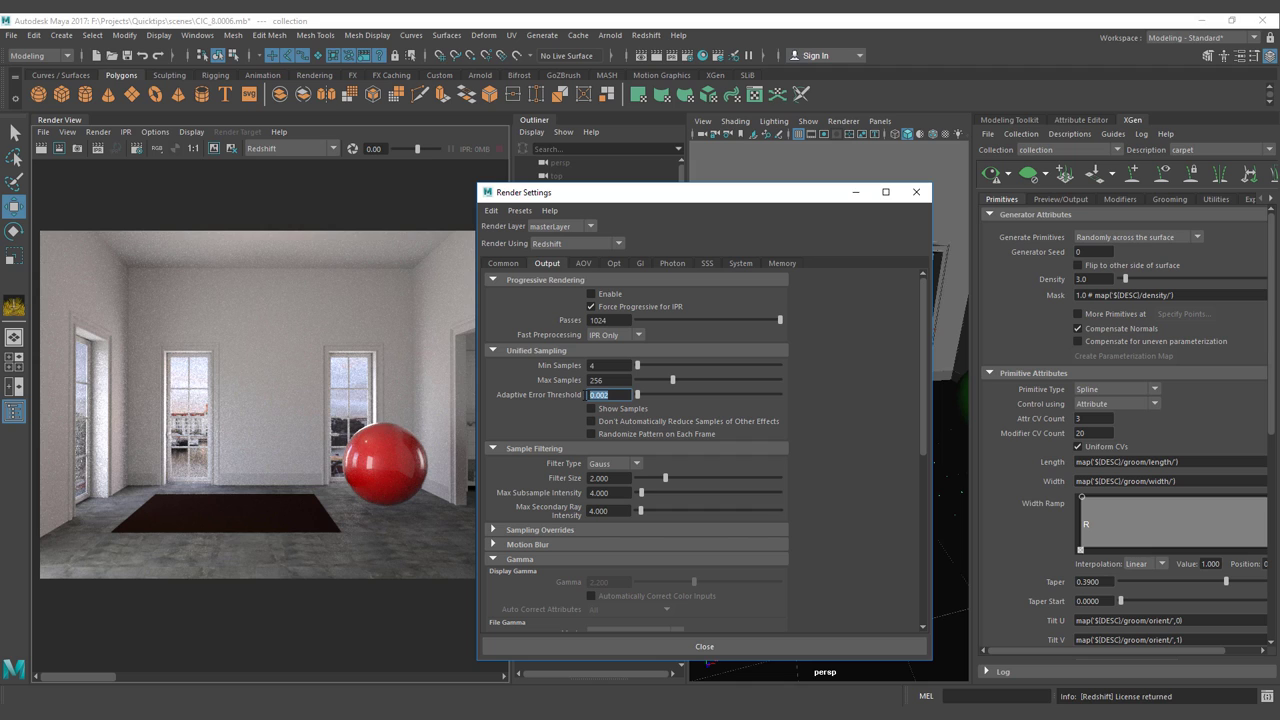
Try a different Adaptive Error Threshold in Unified Sampling, and set it back to 0.002.
{"action": "left_click", "coordinate": [604, 395]}
{"action": "key", "text": "BackSpace"}
{"action": "key", "text": "BackSpace"}
{"action": "type", "text": "10"}
{"action": "left_click_drag", "start_coordinate": [599, 395], "coordinate": [615, 396]}
{"action": "type", "text": "02"}
{"action": "key", "text": "Return"}
{"action": "left_click", "coordinate": [613, 396]}
{"action": "double_click", "coordinate": [614, 379]}
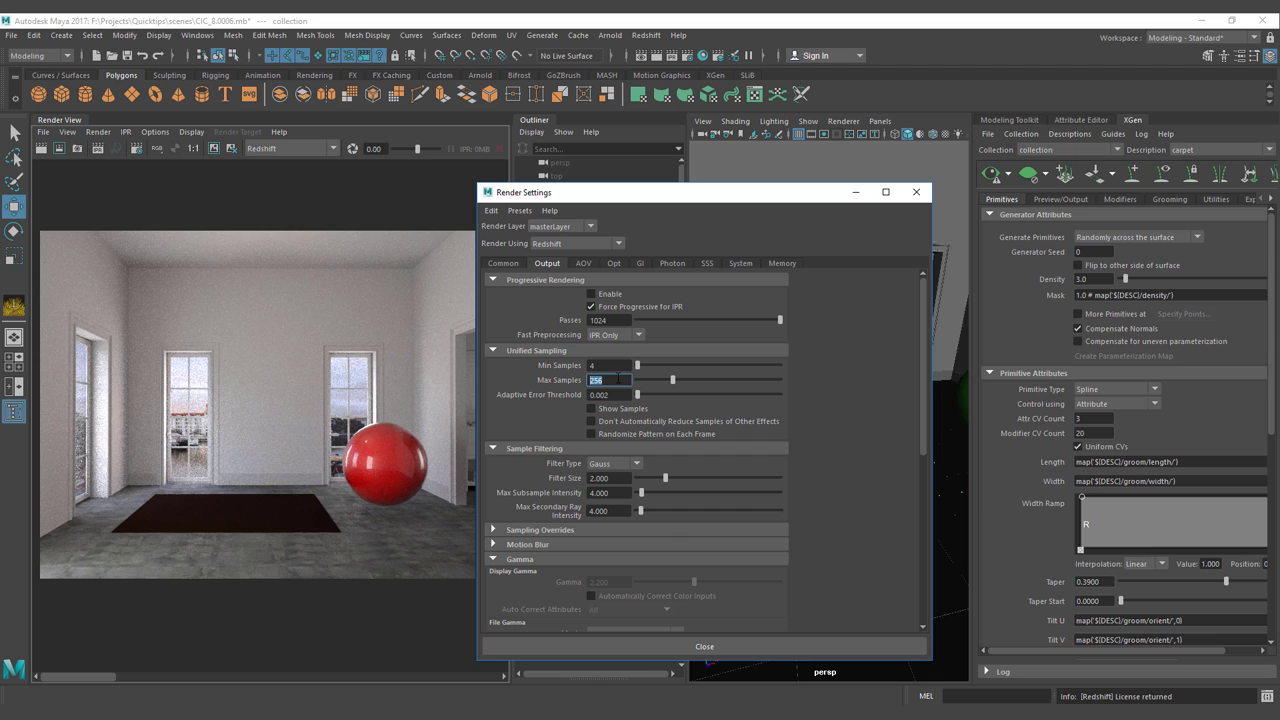
{"action": "double_click", "coordinate": [605, 395]}
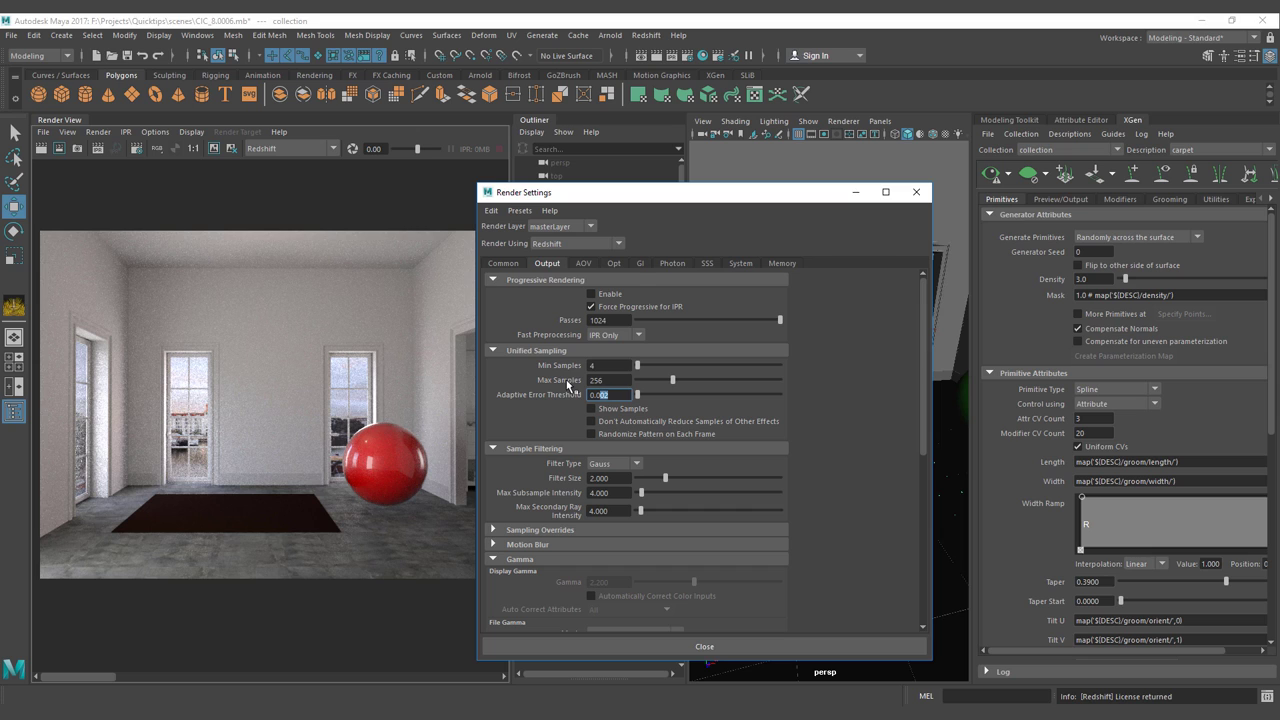
Review the Brute Force ray count and the number of GI bounces, and close the render settings.
{"action": "left_click", "coordinate": [640, 264]}
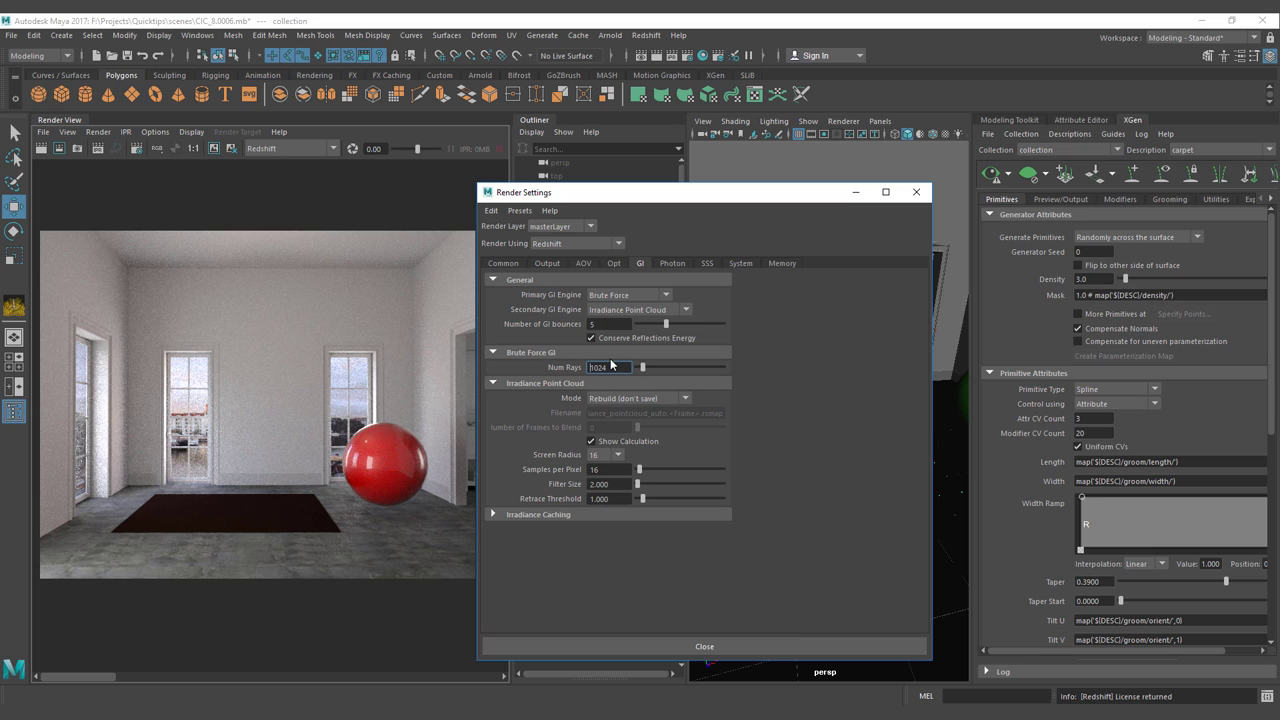
{"action": "left_click_drag", "start_coordinate": [610, 367], "coordinate": [587, 368]}
{"action": "left_click", "coordinate": [610, 367]}
{"action": "left_click_drag", "start_coordinate": [606, 324], "coordinate": [563, 339]}
{"action": "left_click", "coordinate": [591, 325]}
{"action": "left_click", "coordinate": [337, 201]}
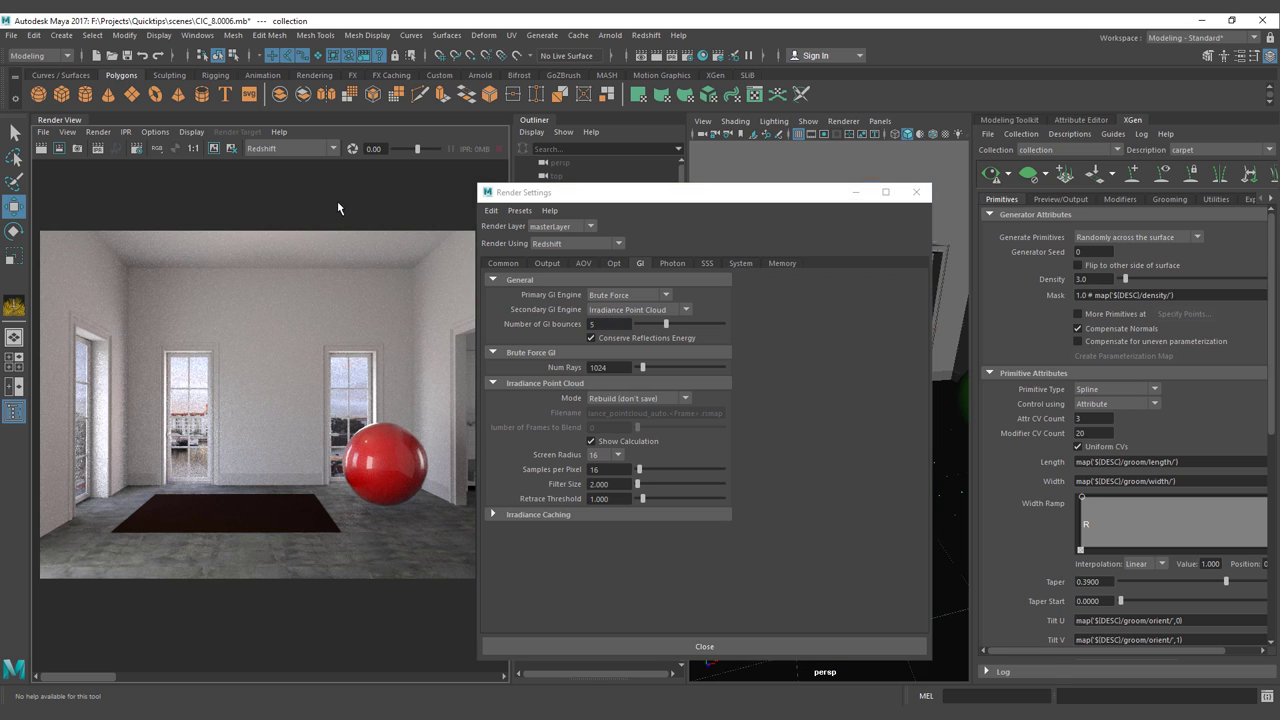
{"action": "left_click", "coordinate": [915, 193]}
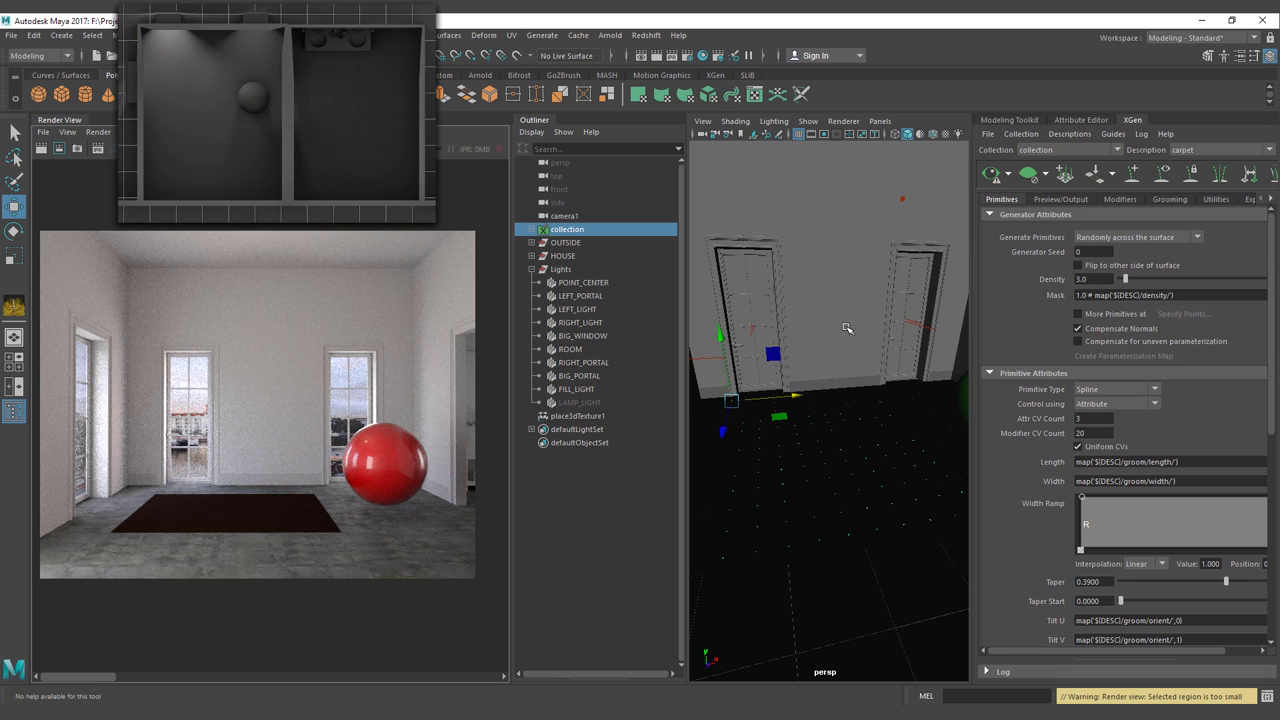
Select LEFT_PORTAL and POINT_CENTER in turn, and render the room with the carpet, keeping the Output sampling settings open beside it.
{"action": "left_click", "coordinate": [755, 333]}
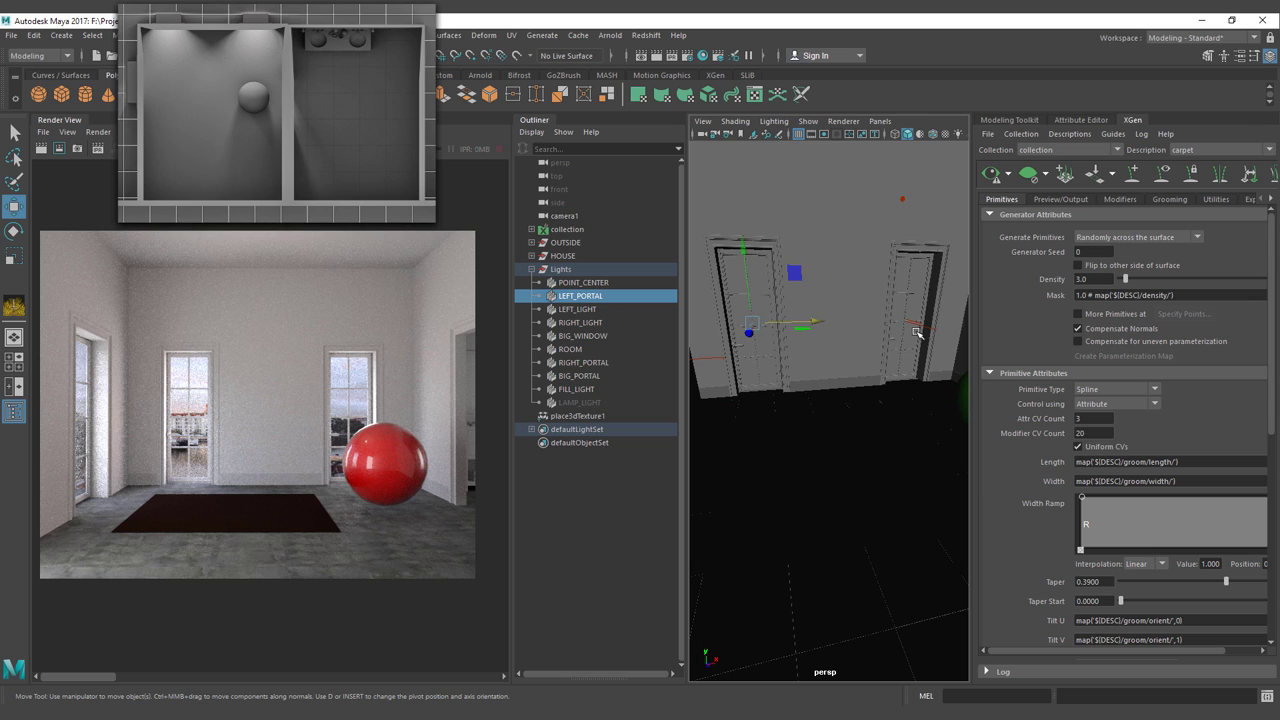
{"action": "left_click", "coordinate": [903, 200]}
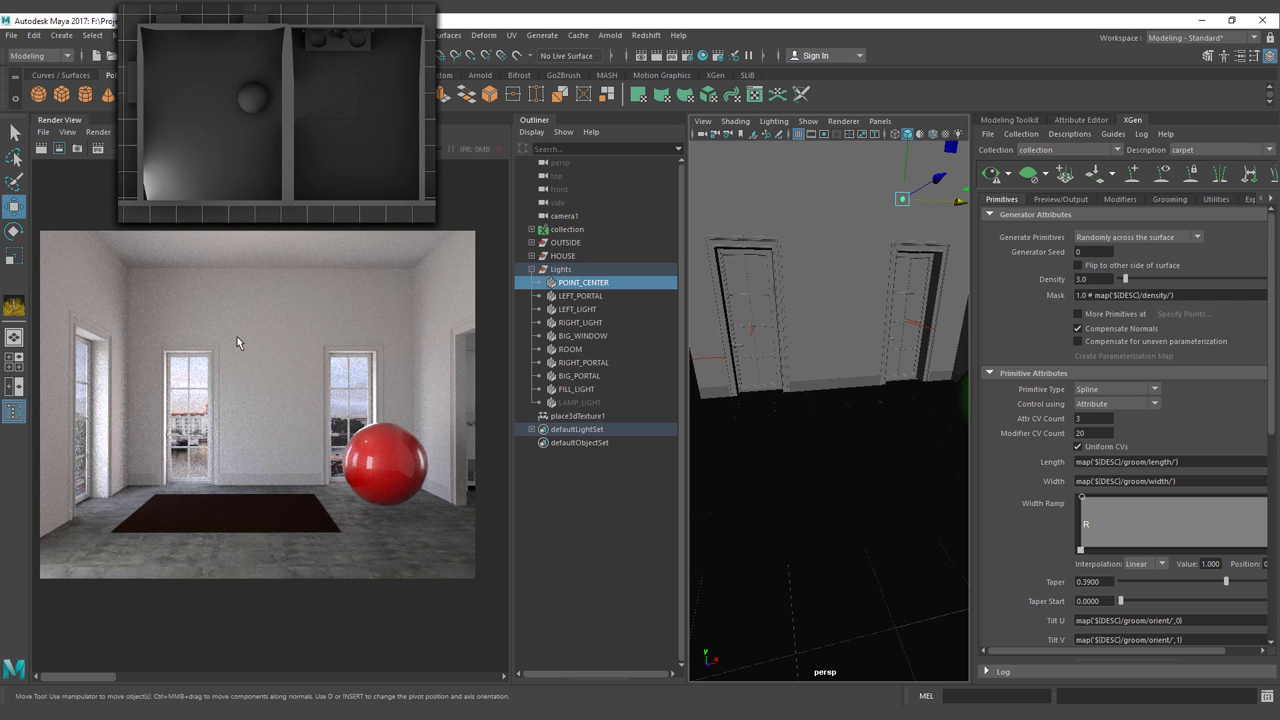
{"action": "left_click", "coordinate": [42, 149]}
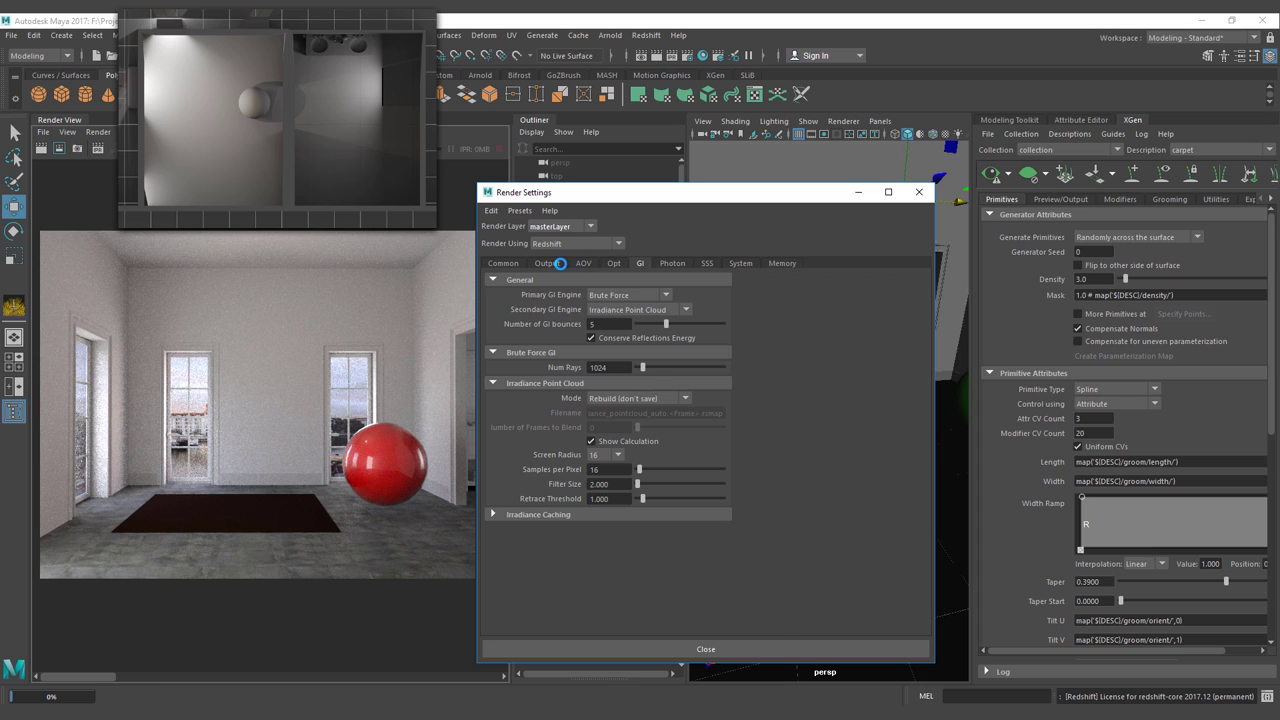
{"action": "left_click", "coordinate": [551, 263]}
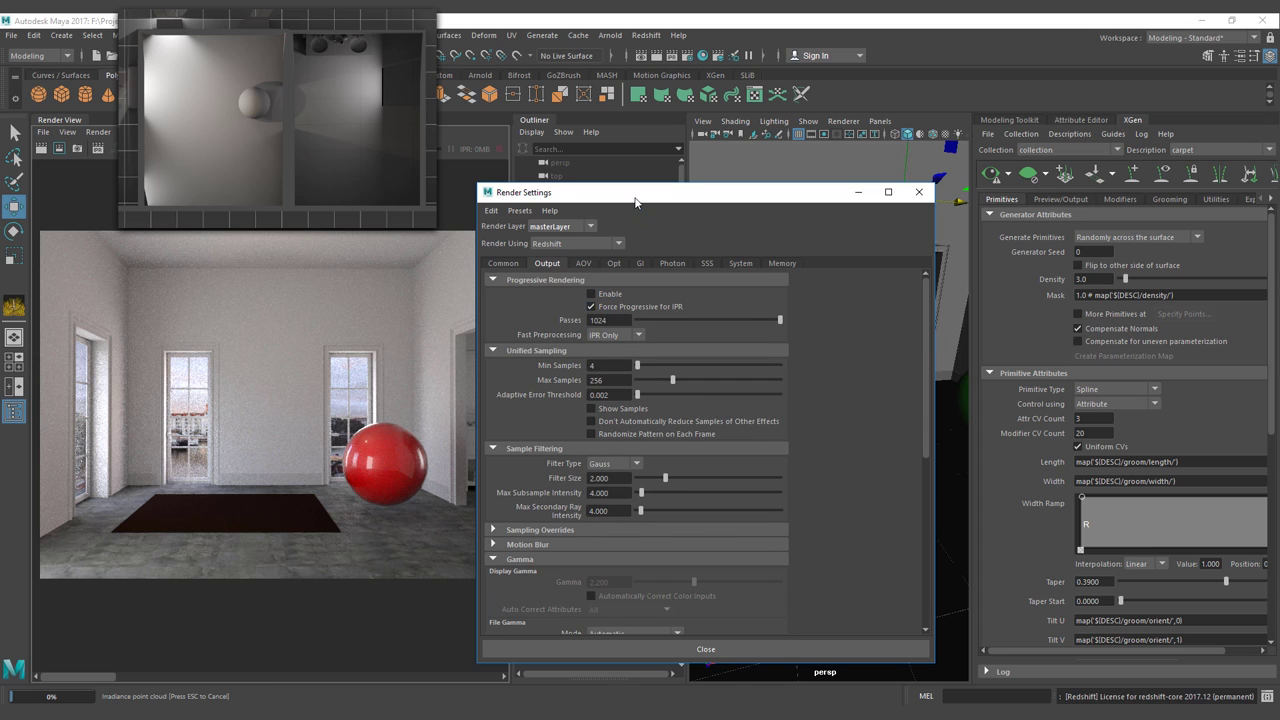
{"action": "left_click_drag", "start_coordinate": [631, 206], "coordinate": [699, 192]}
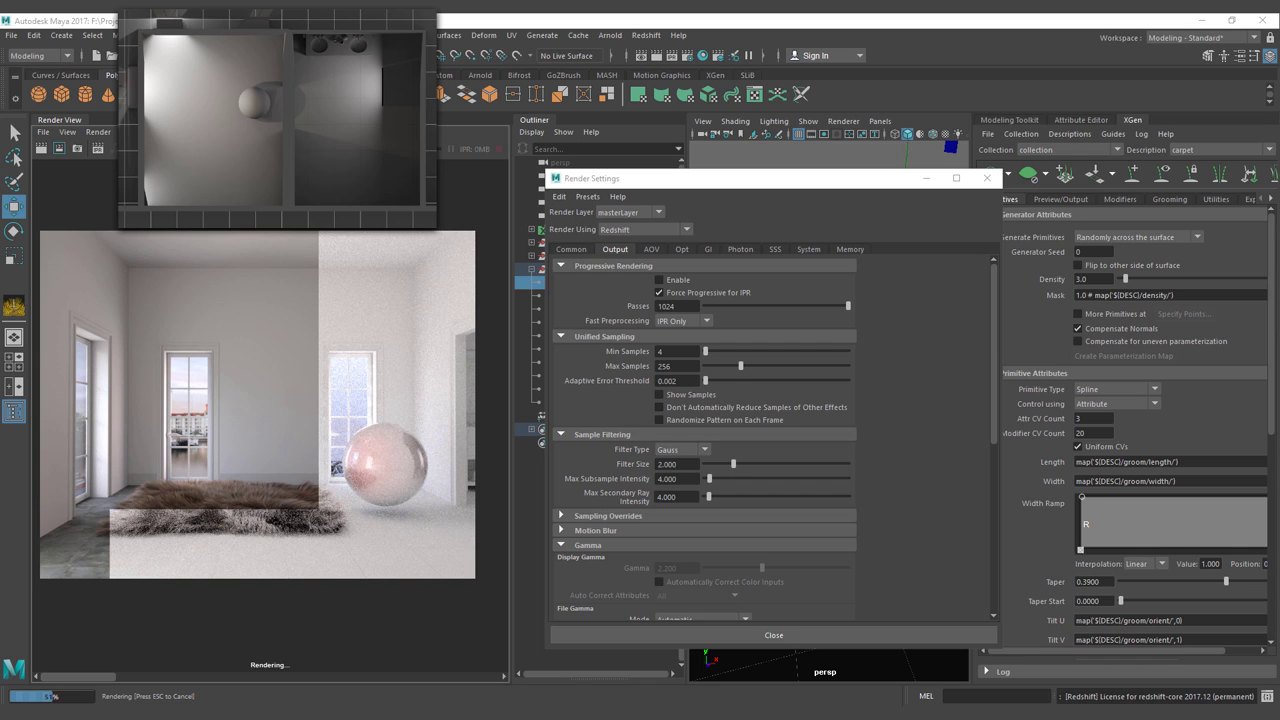
{"action": "scroll", "coordinate": [257, 363], "scroll_direction": "up", "scroll_amount": 2}
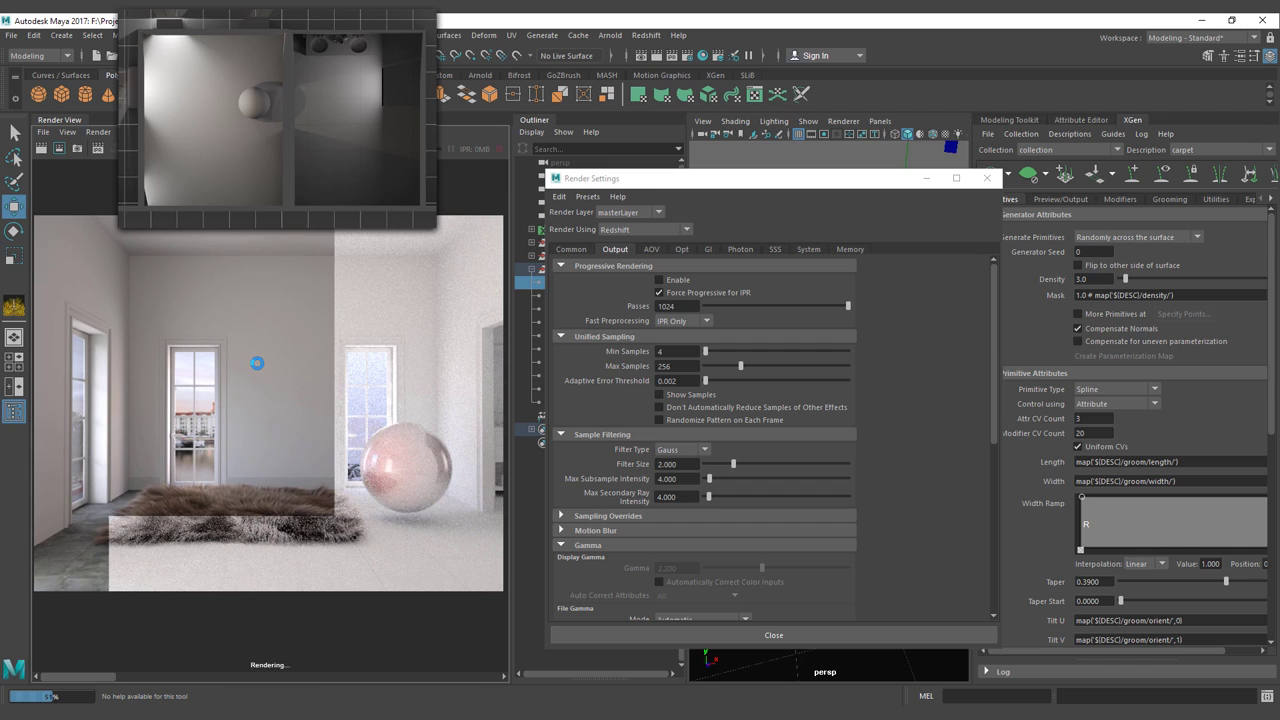